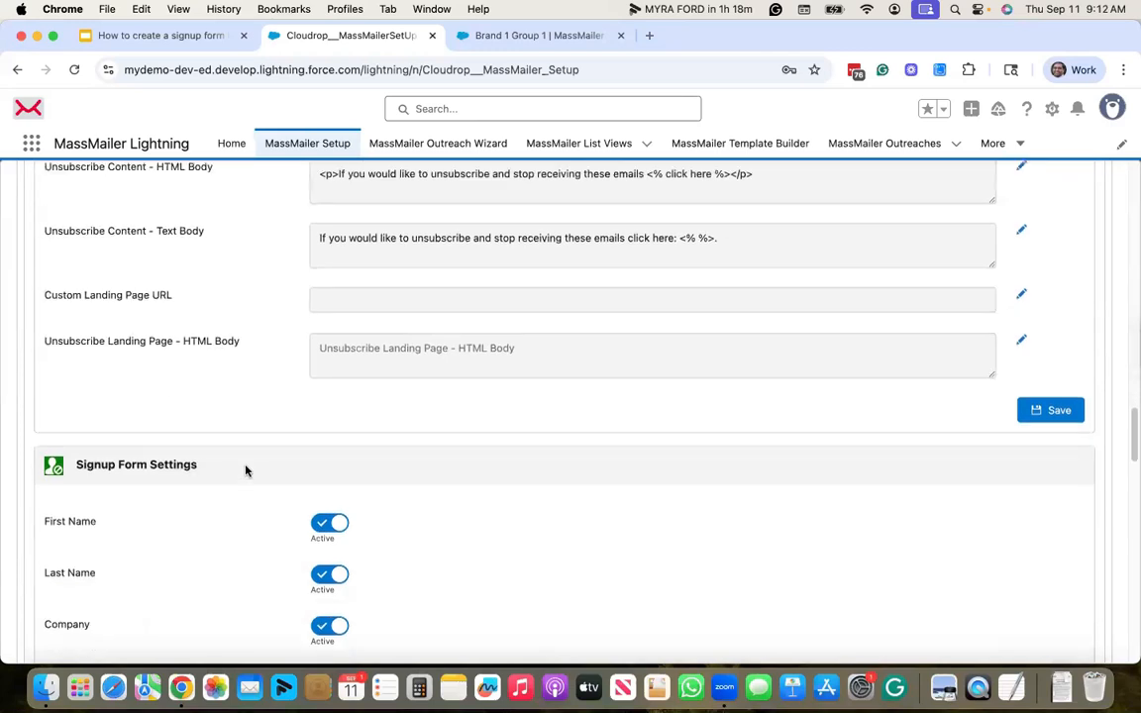
scroll(175, 481, down, 3)
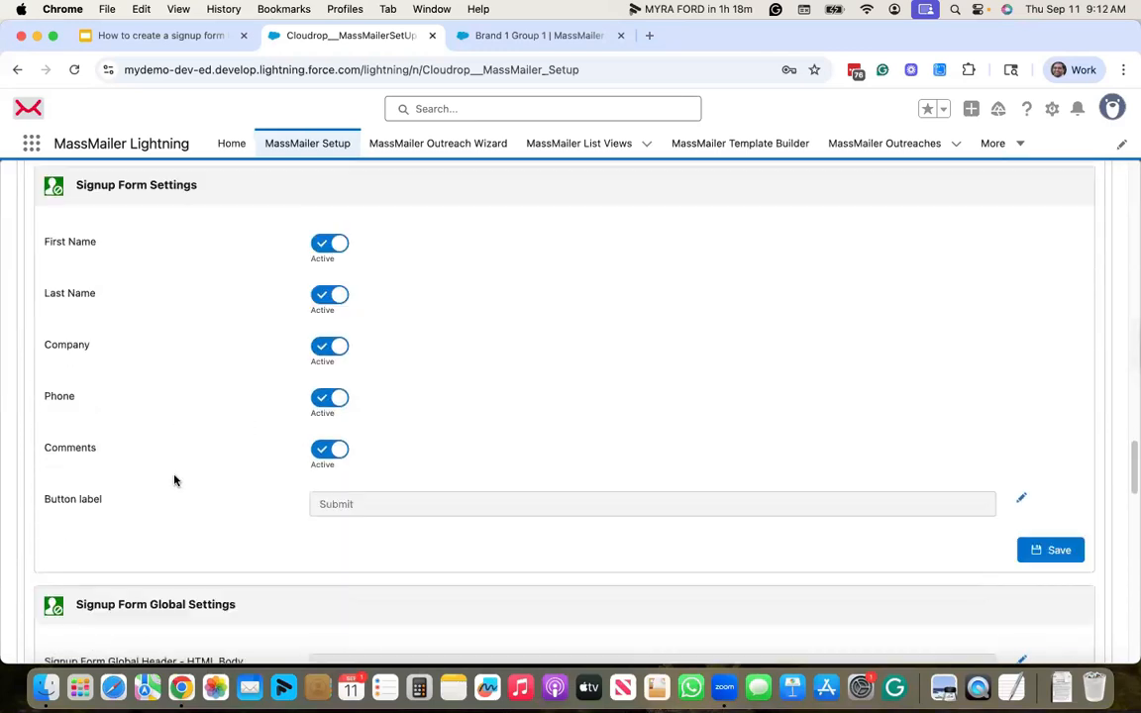
- Copy the Email Event Notification Site URL from MassMailer Setup into a new tab's address bar
scroll(174, 480, up, 1)
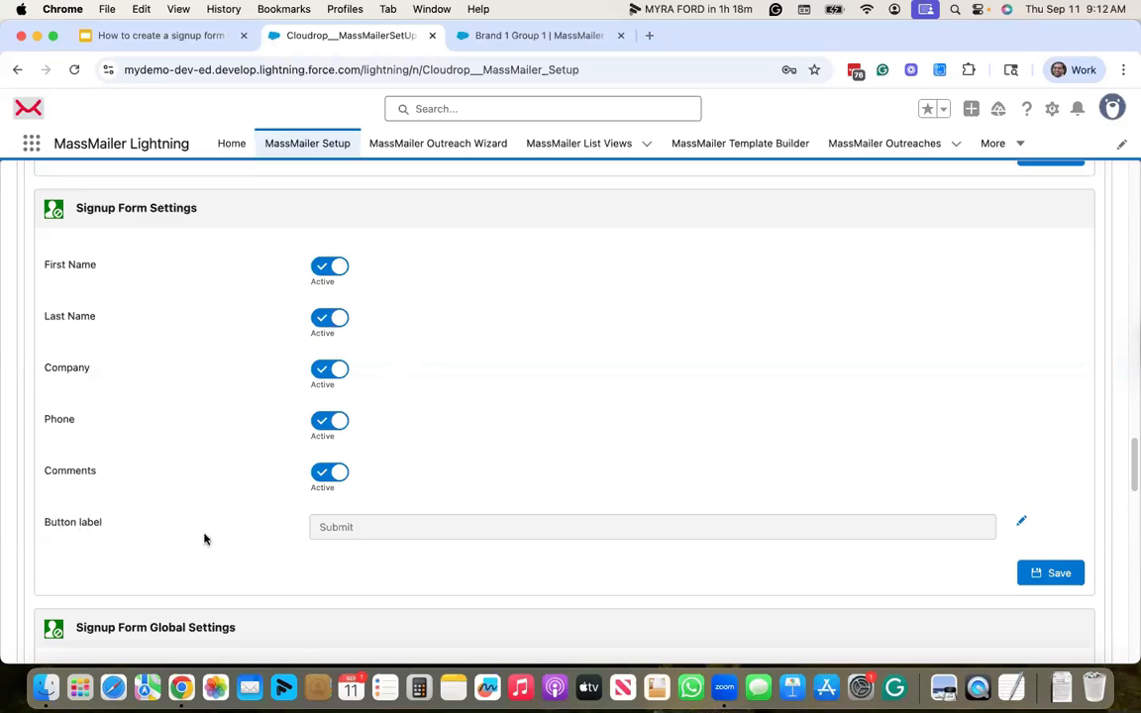
scroll(204, 535, down, 5)
scroll(389, 414, down, 3)
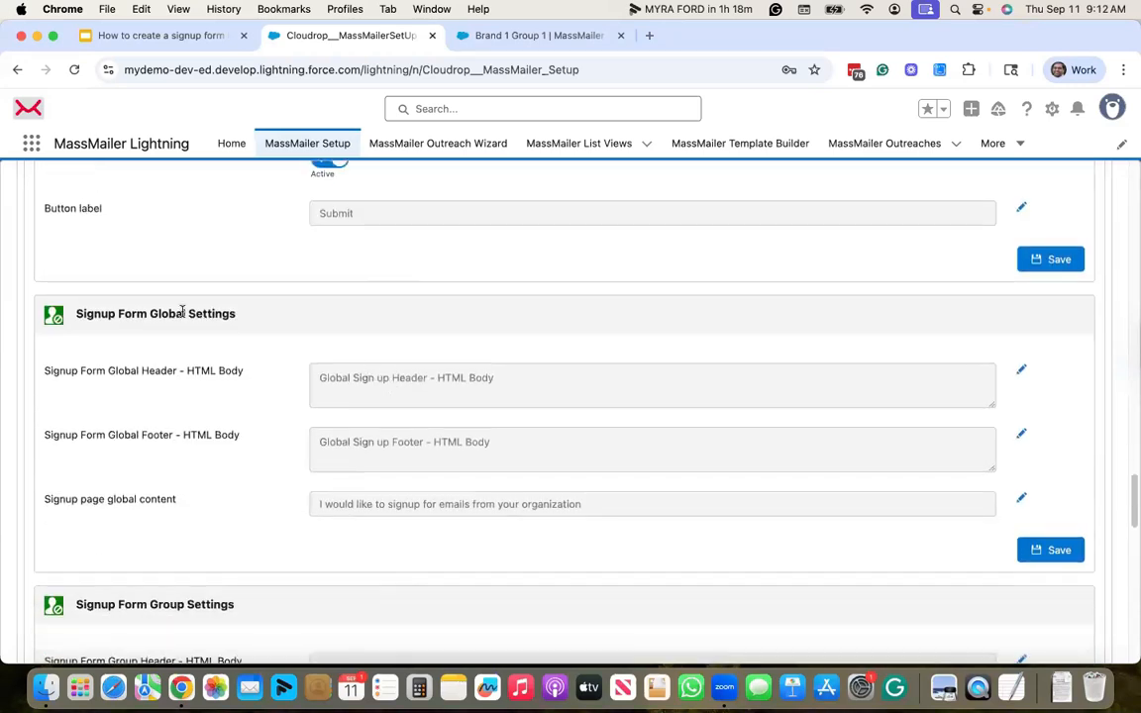
scroll(181, 364, down, 1)
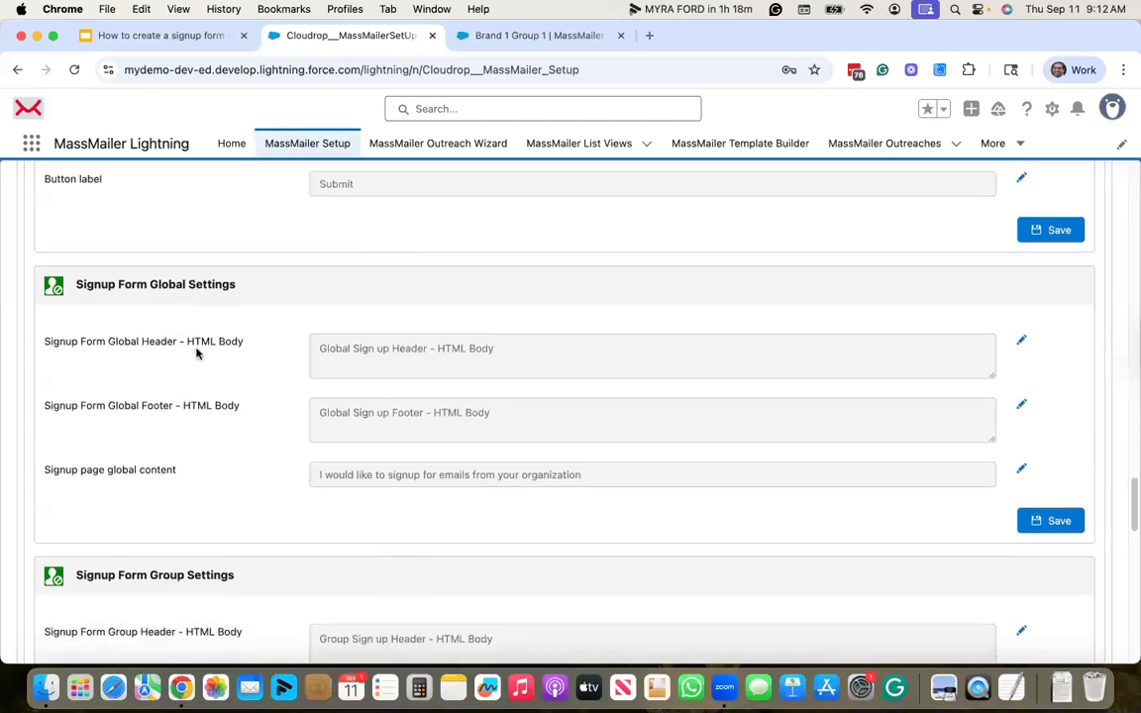
scroll(198, 574, down, 3)
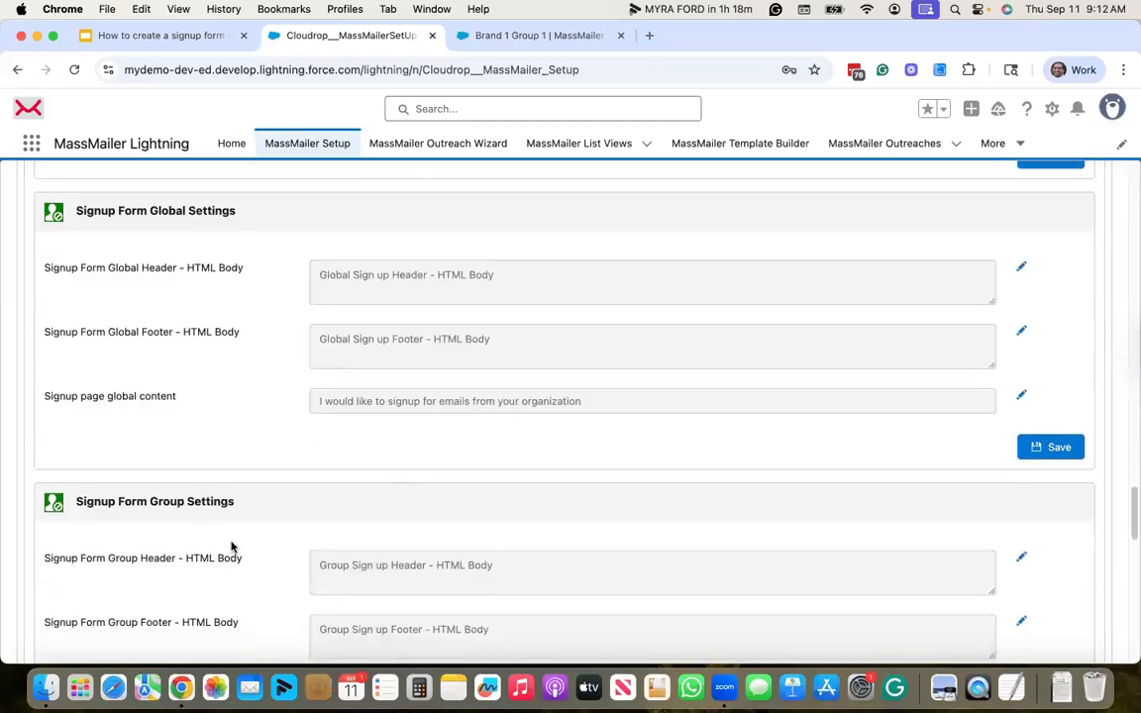
scroll(231, 545, down, 3)
scroll(297, 436, up, 2)
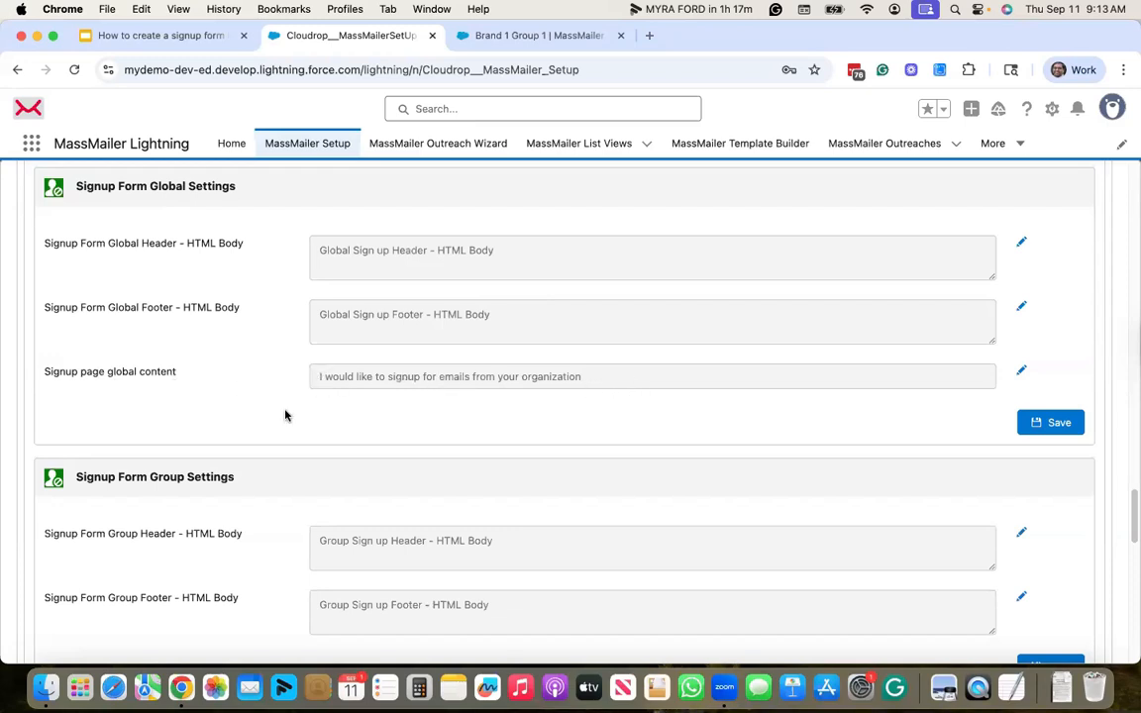
scroll(286, 415, down, 2)
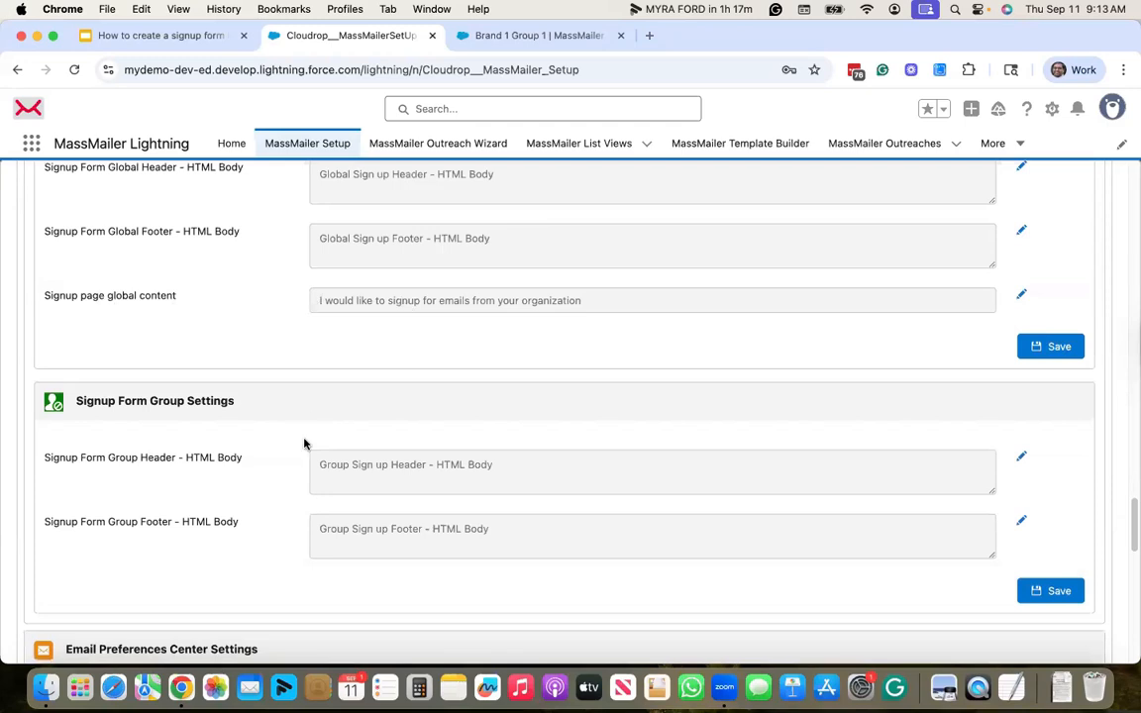
scroll(305, 443, up, 10)
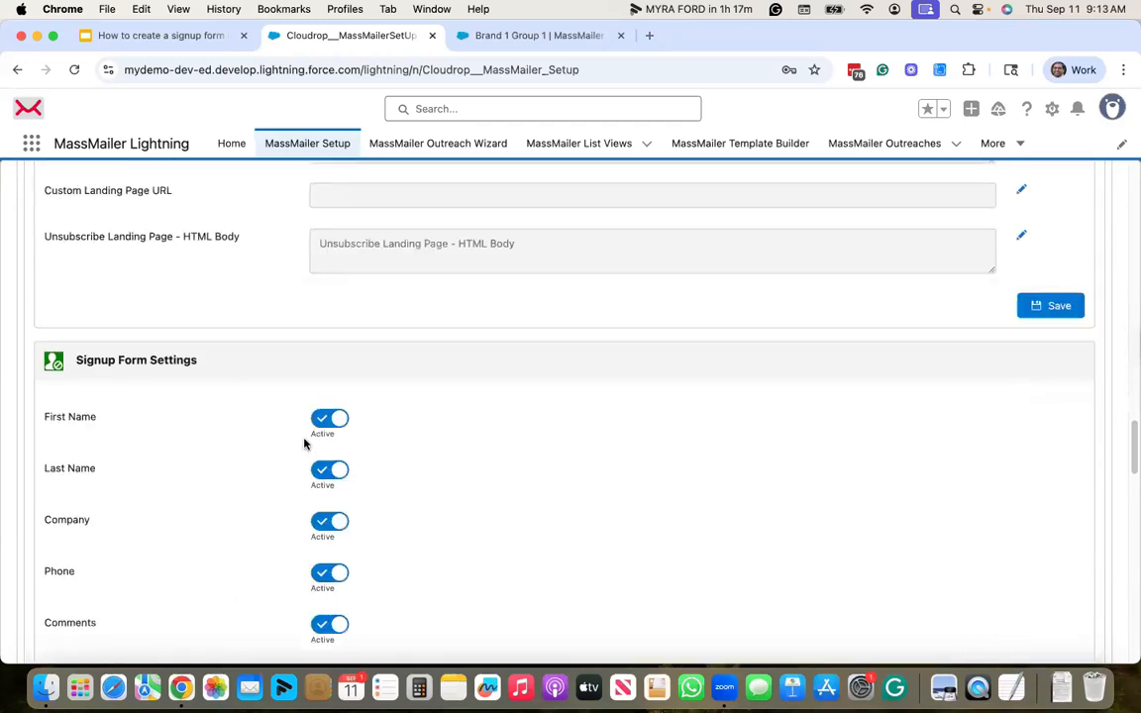
scroll(247, 327, up, 15)
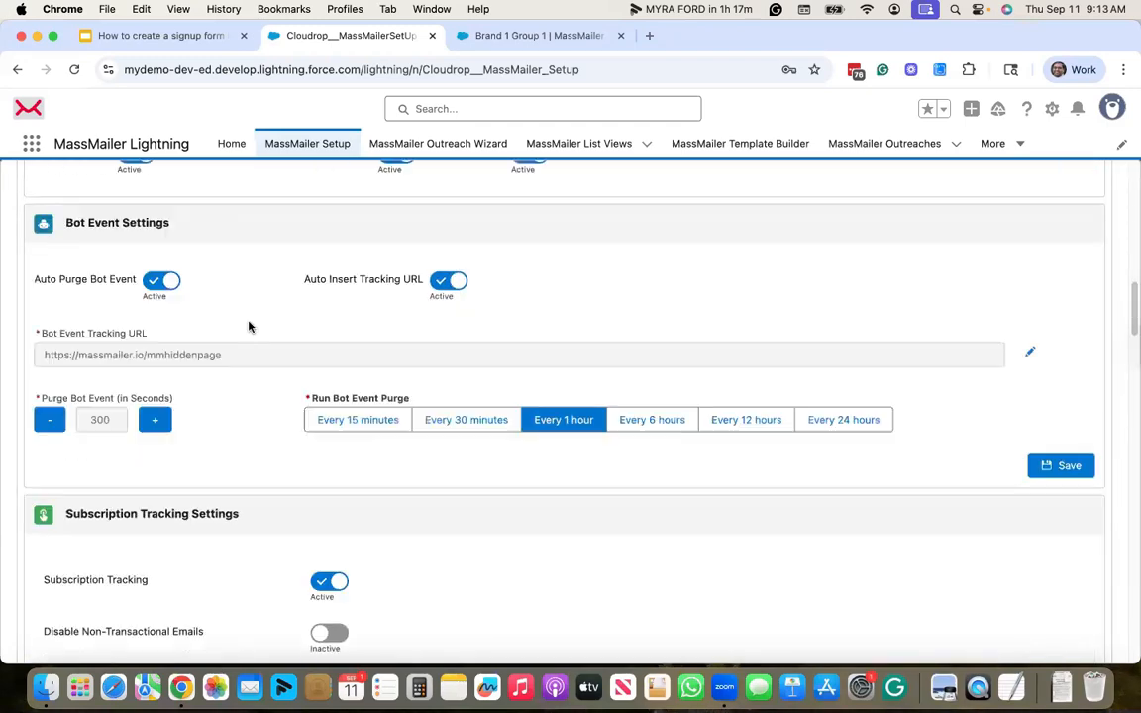
scroll(249, 327, up, 15)
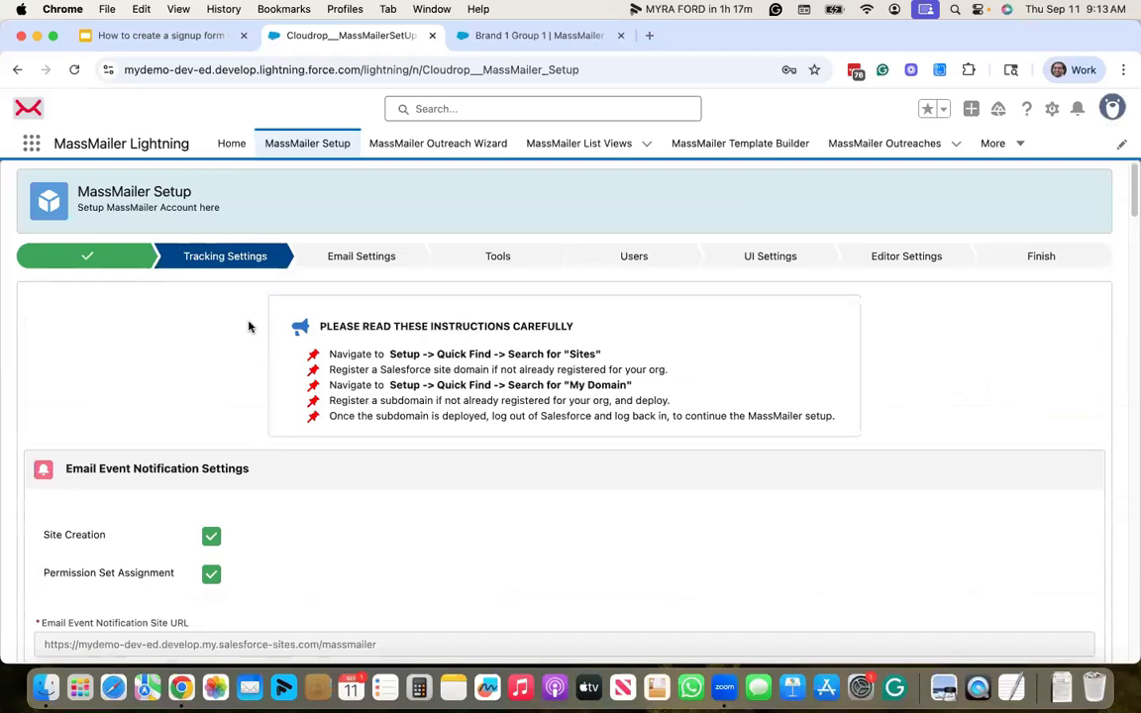
scroll(248, 327, down, 3)
drag(392, 419, 41, 419)
key(super+c)
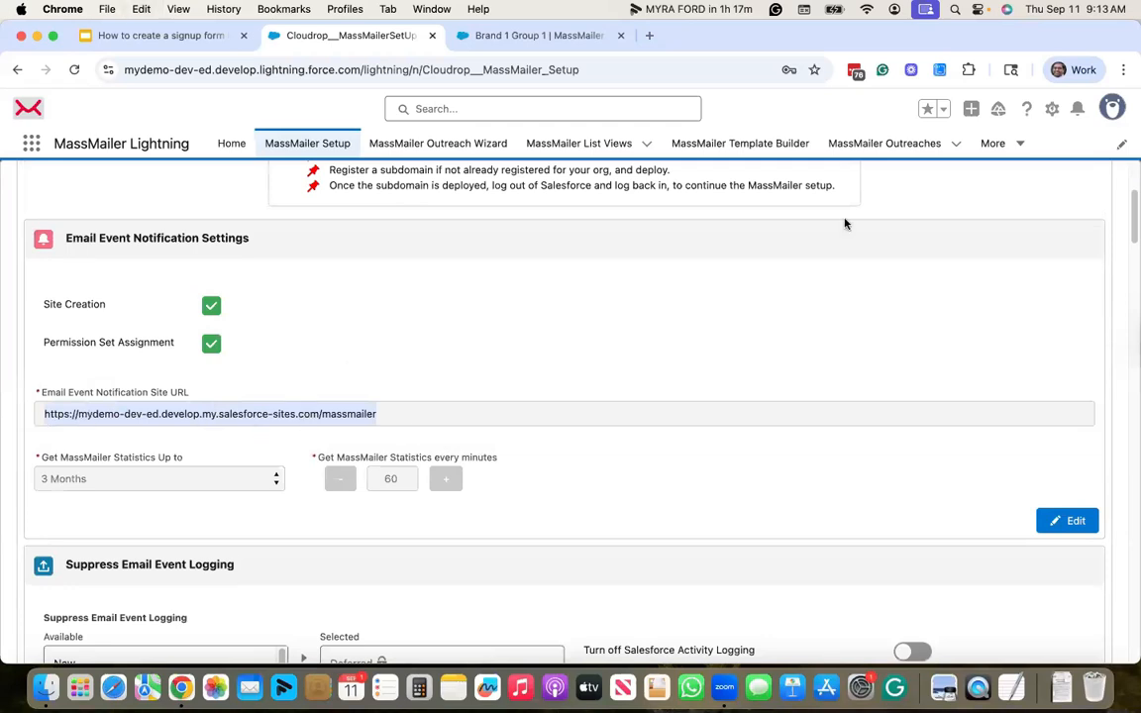
key(super+t)
key(super+v)
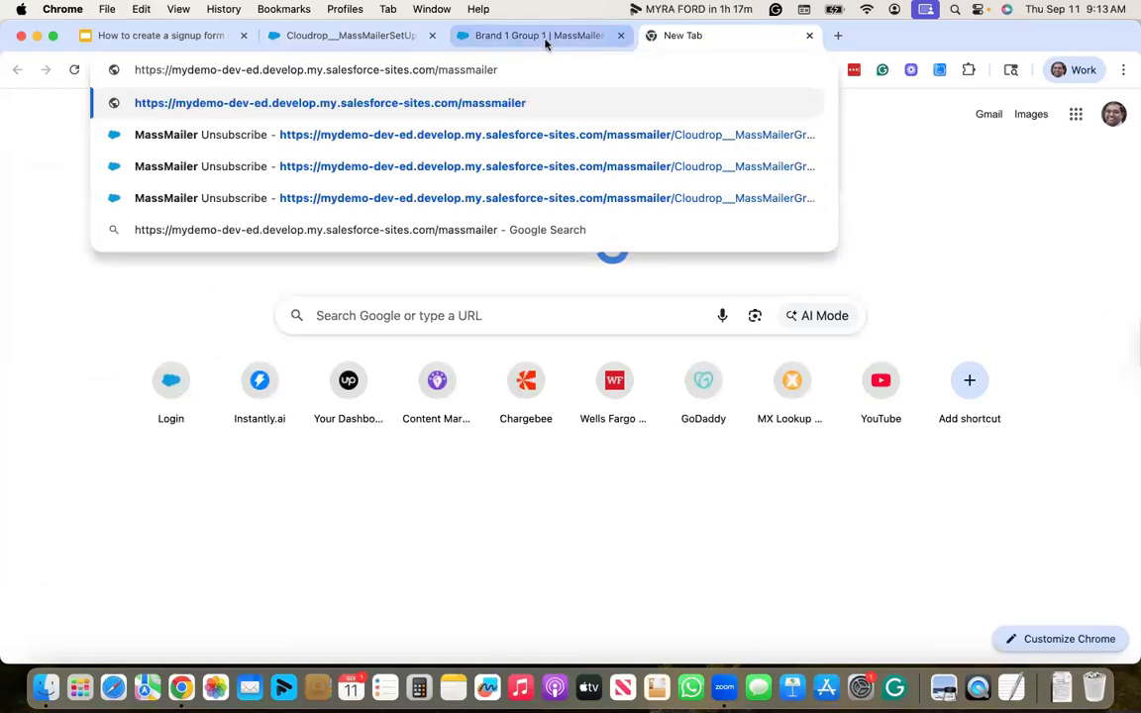
- Append /Cloudrop__MassMailerGroupUnsubscribe?q=&globalSignup=yes&signupForm=yes from the slide to the site URL and load it
click(204, 34)
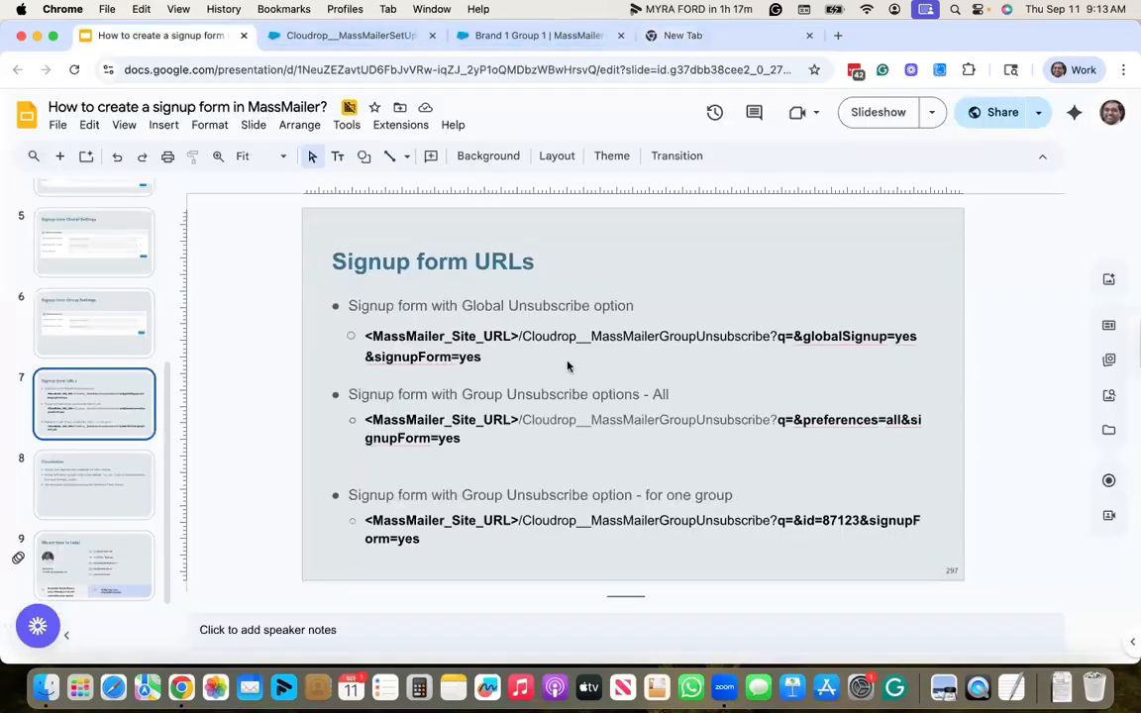
click(496, 353)
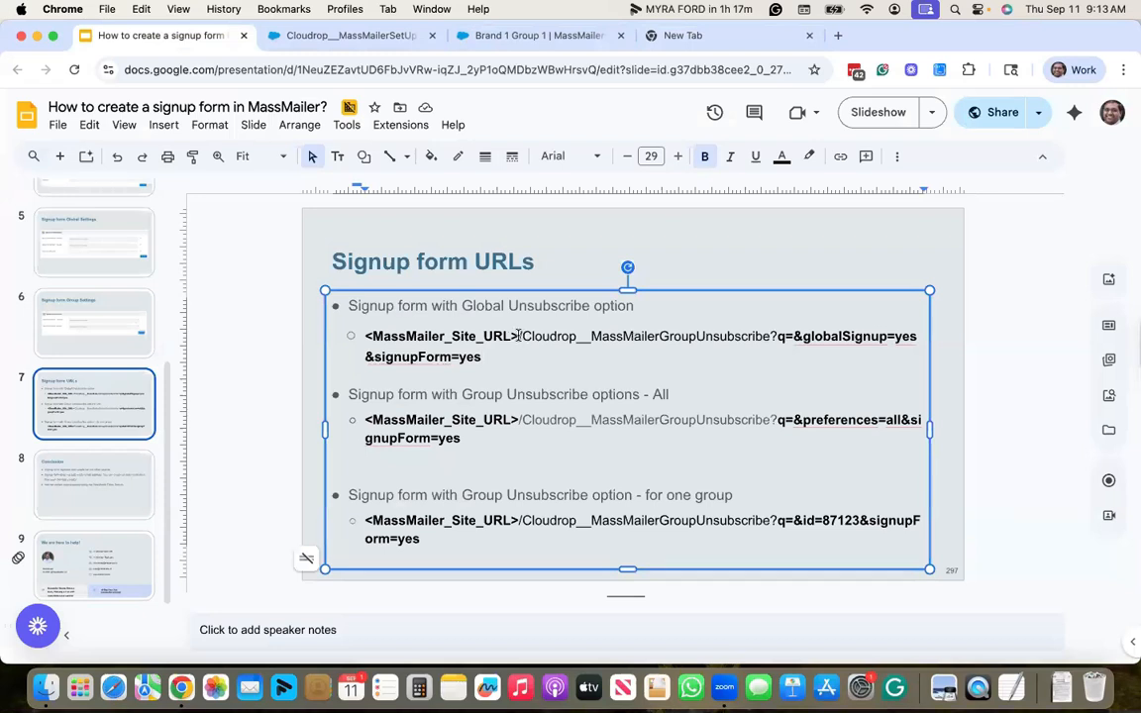
drag(519, 335, 543, 359)
key(super+c)
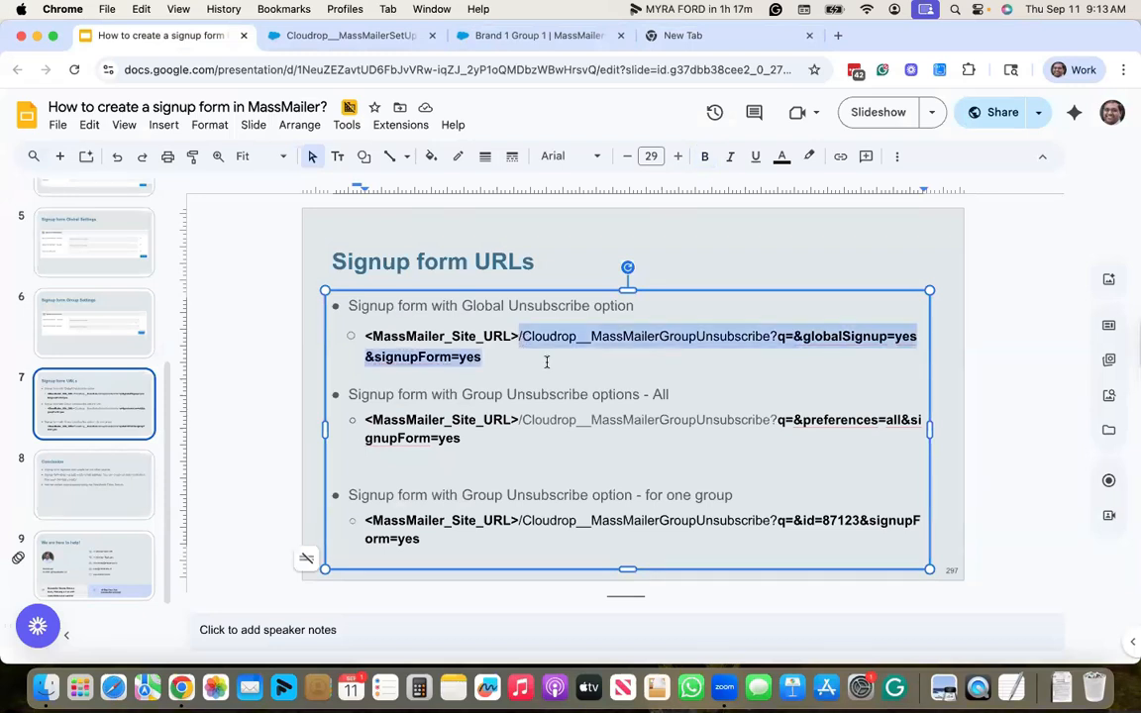
click(689, 35)
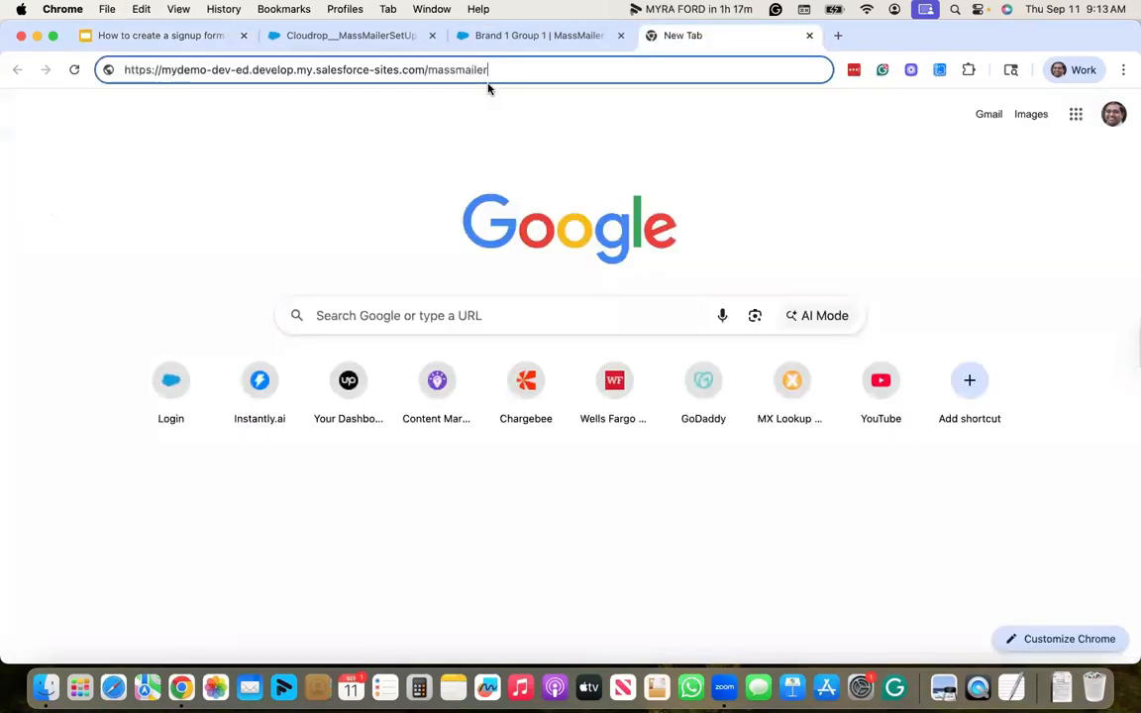
key(super+v)
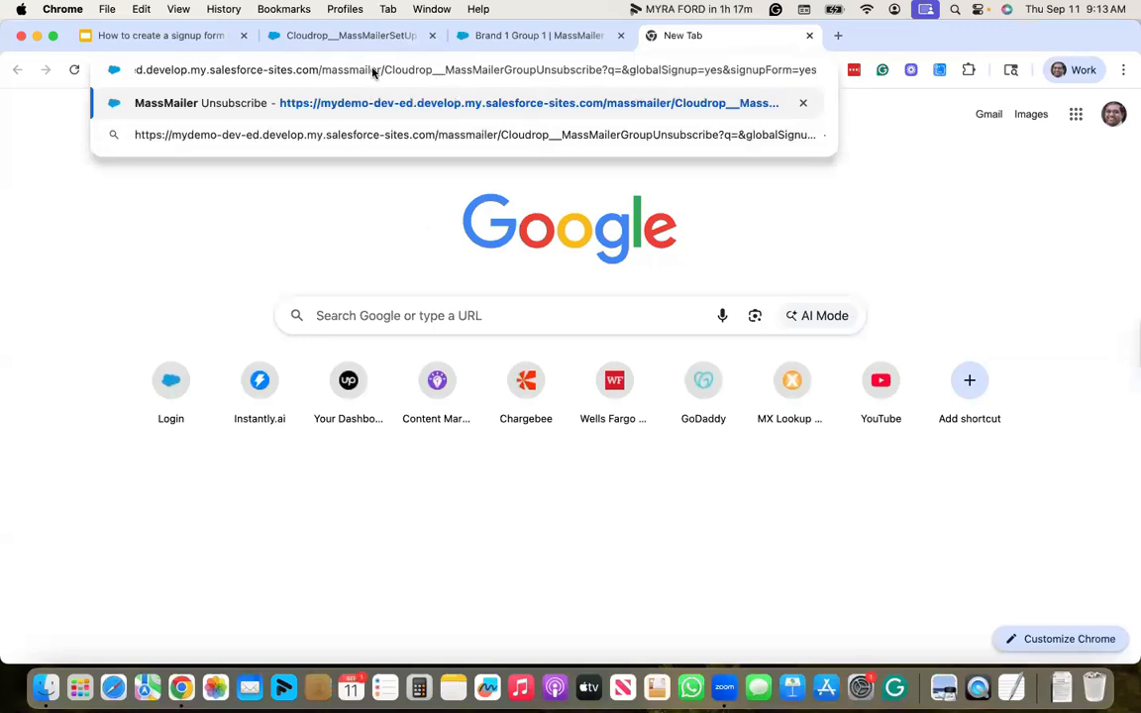
click(337, 186)
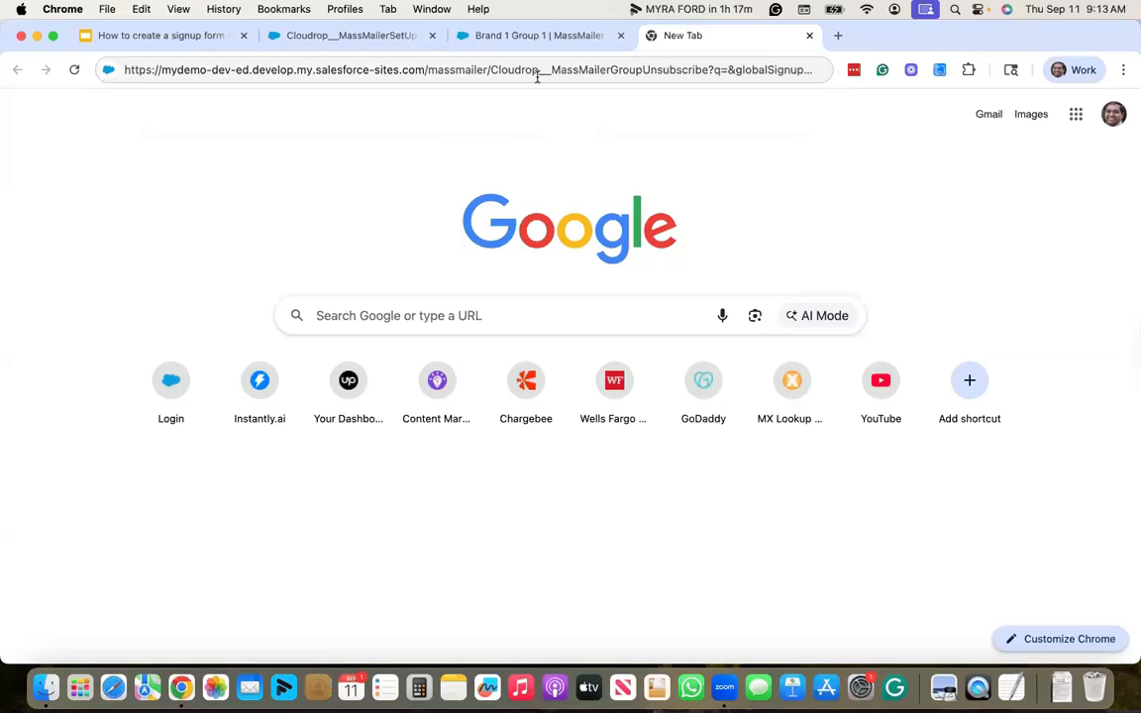
click(566, 71)
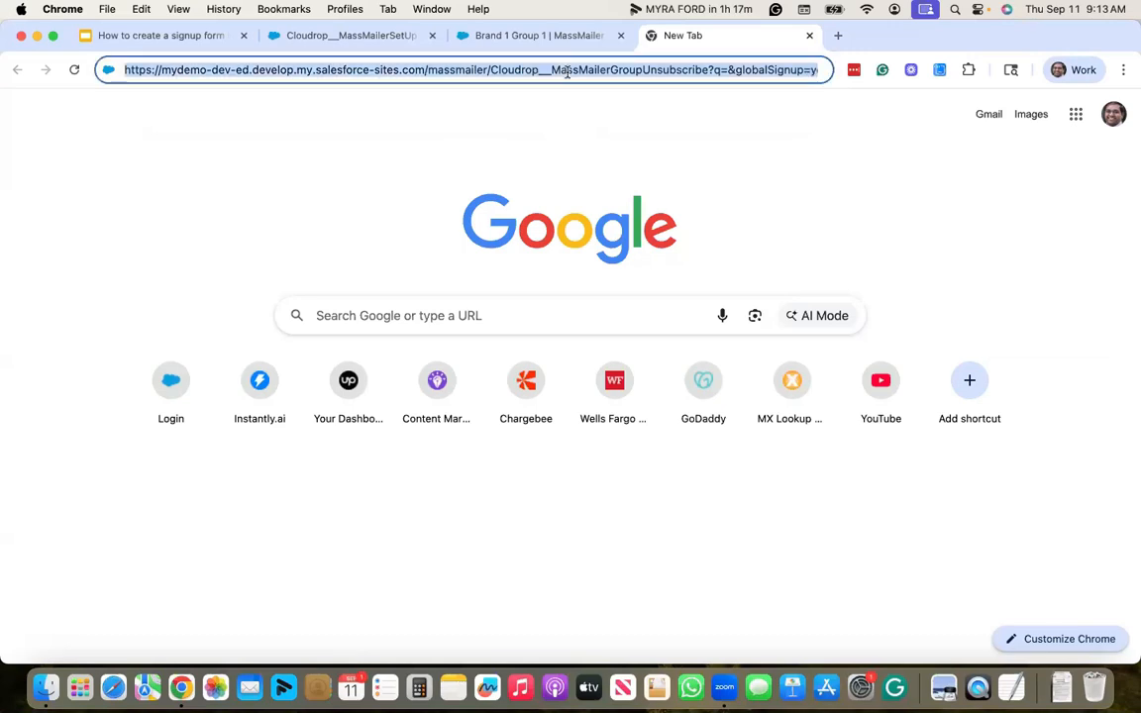
key(Return)
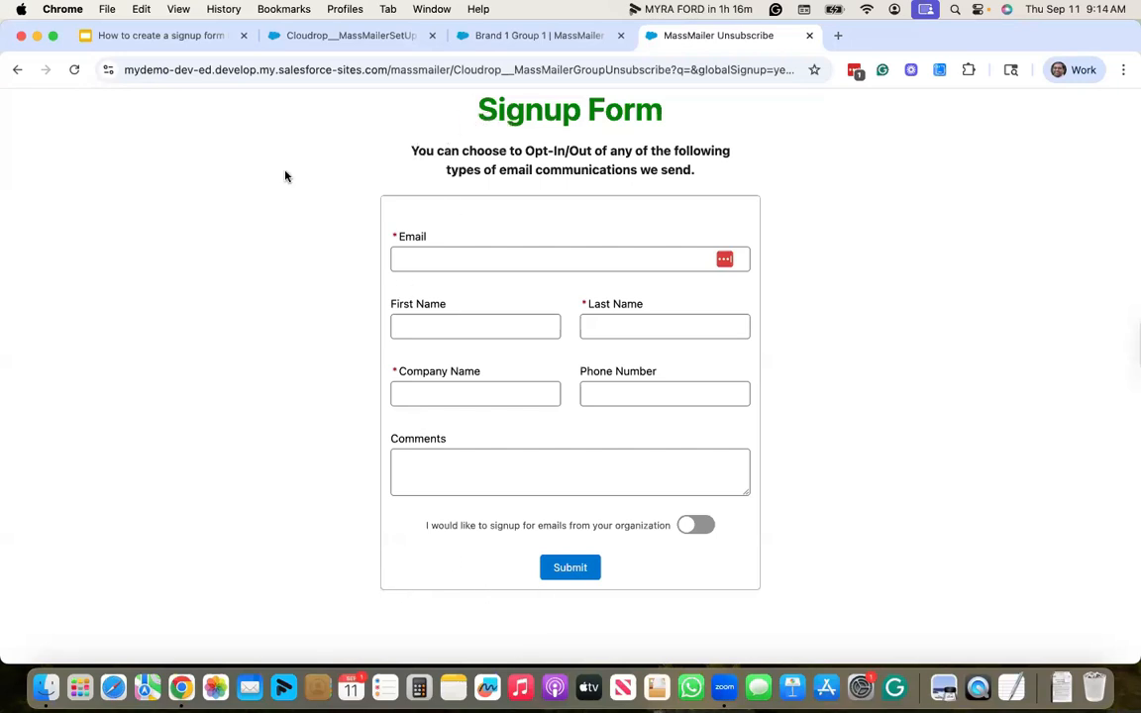
- Scroll the empty Signup Form to review its email, name, company, phone and comments fields
scroll(406, 620, down, 1)
- Enter the contact's e-mail, first name, last name and company MassMailer in the Signup Form
click(487, 257)
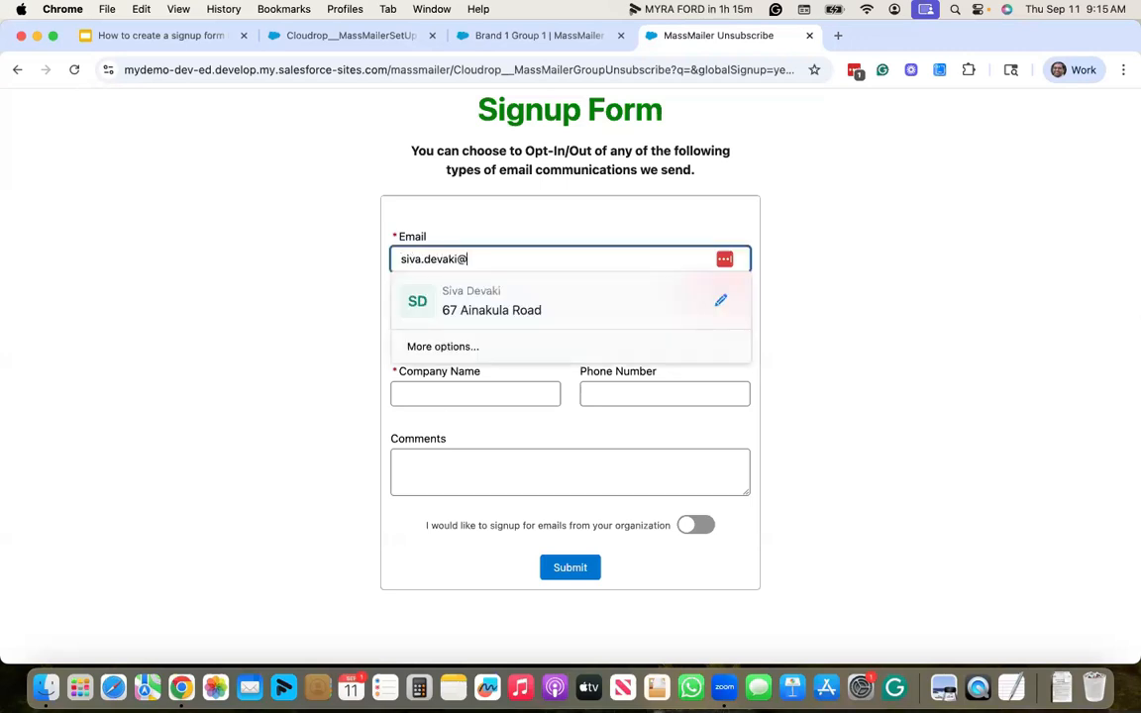
key(Tab)
key(Tab)
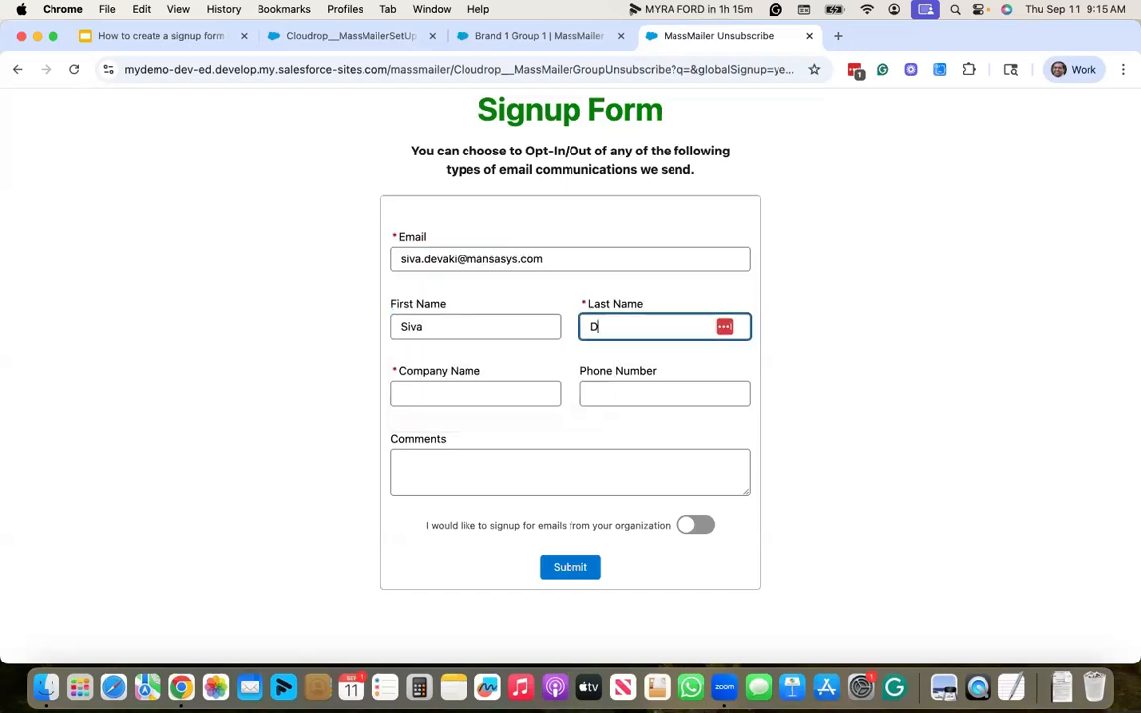
key(Tab)
text(MassMailer)
key(Tab)
key(Tab)
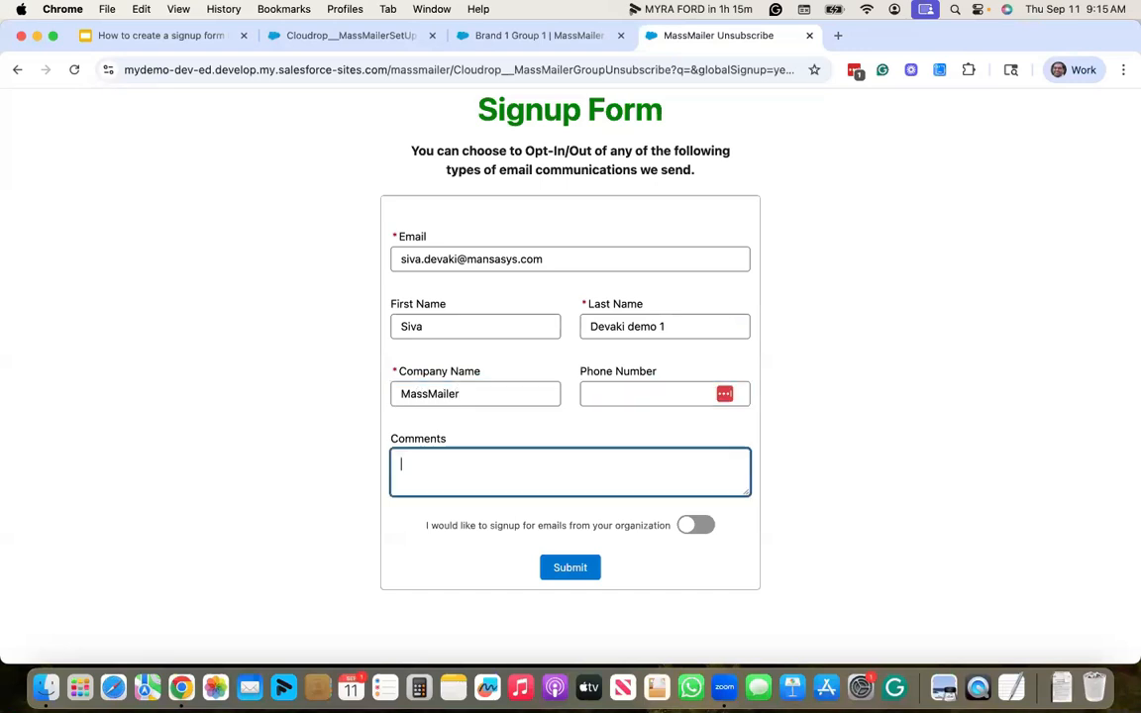
- Turn on the email opt-in toggle and submit the signup form
click(322, 562)
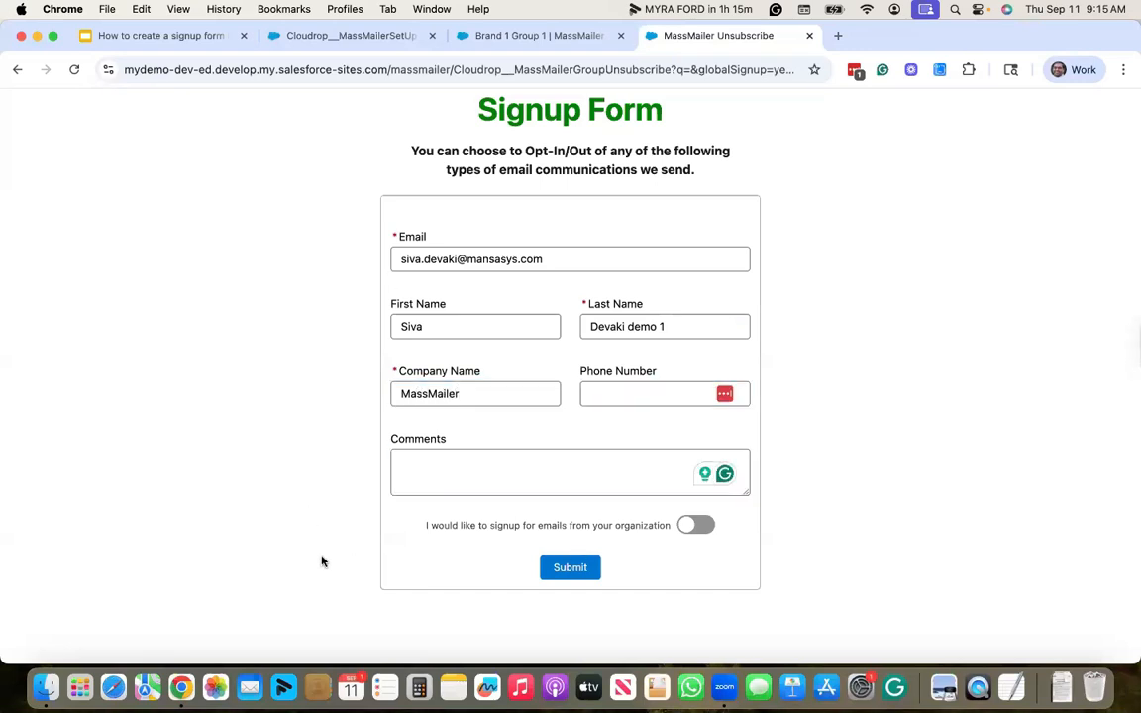
click(697, 527)
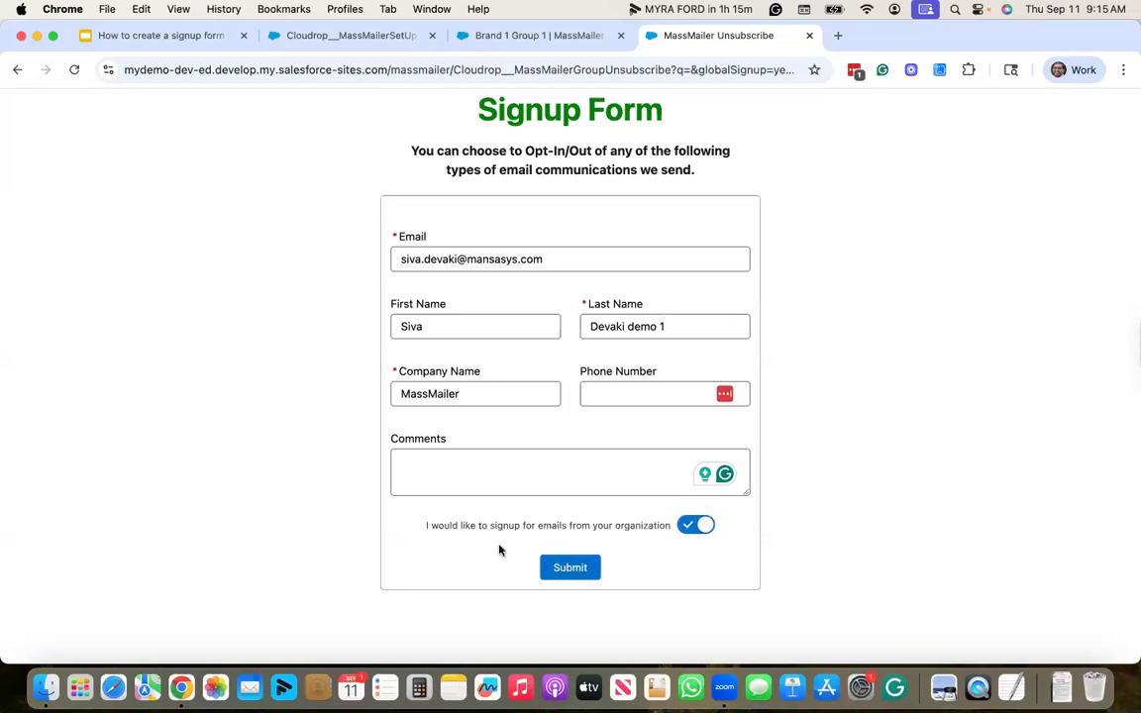
click(569, 568)
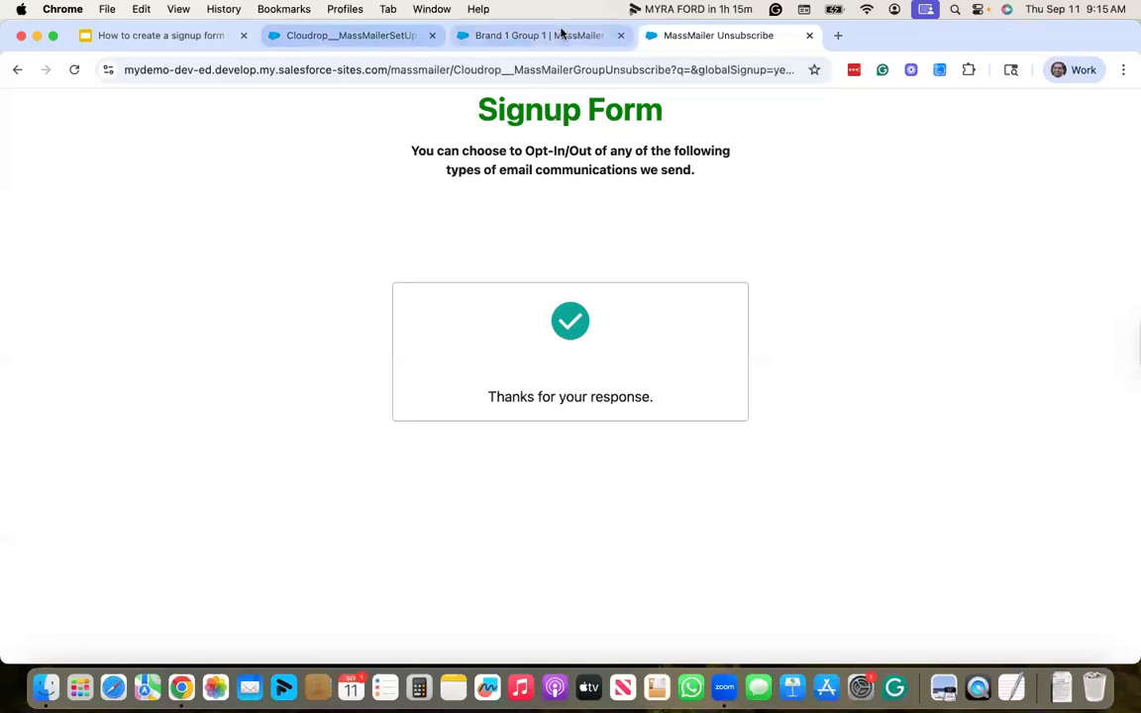
- Open the Salesforce Home page in a new browser tab
click(500, 35)
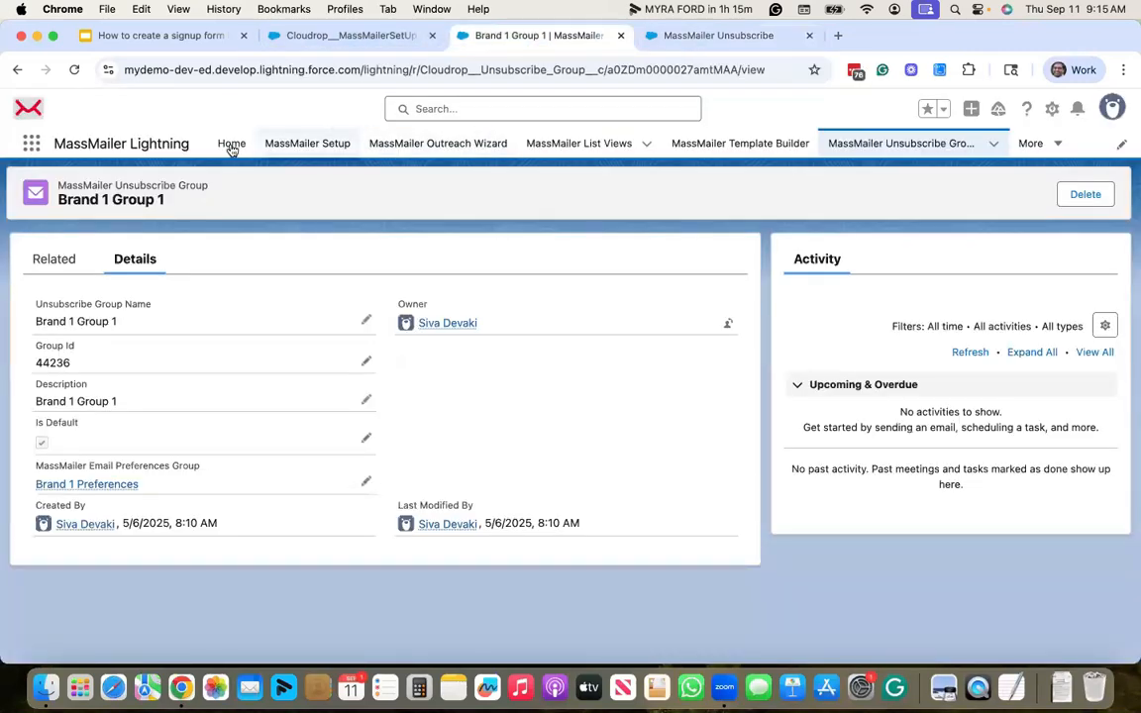
right_click(238, 149)
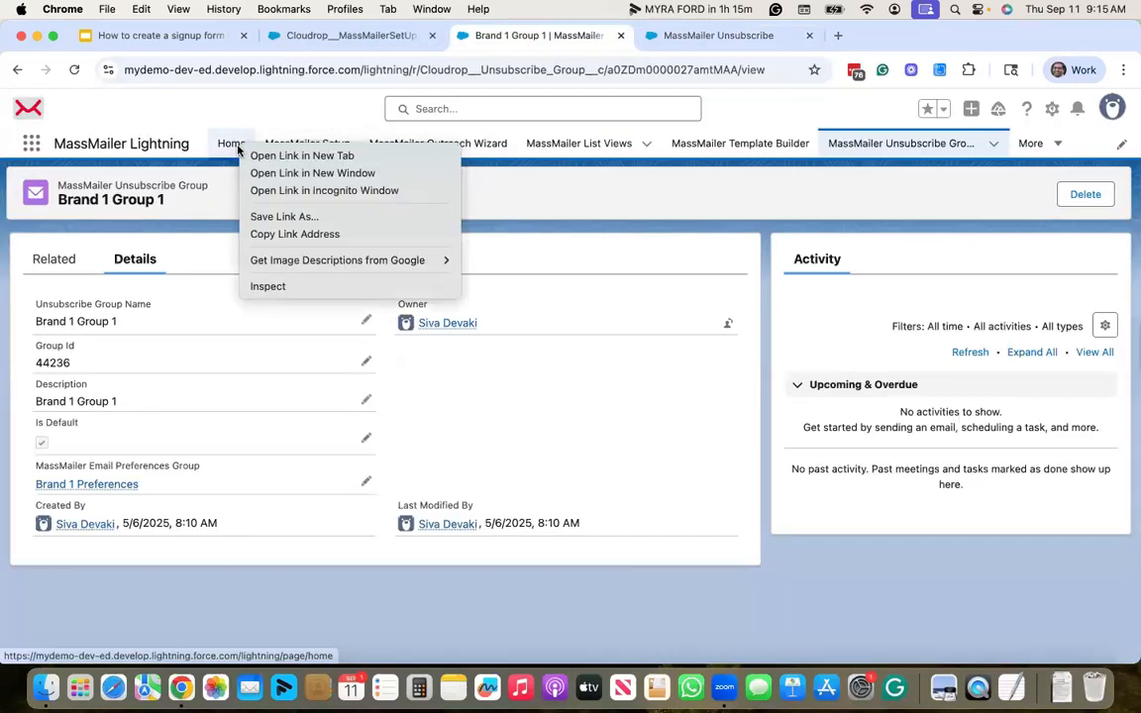
click(323, 156)
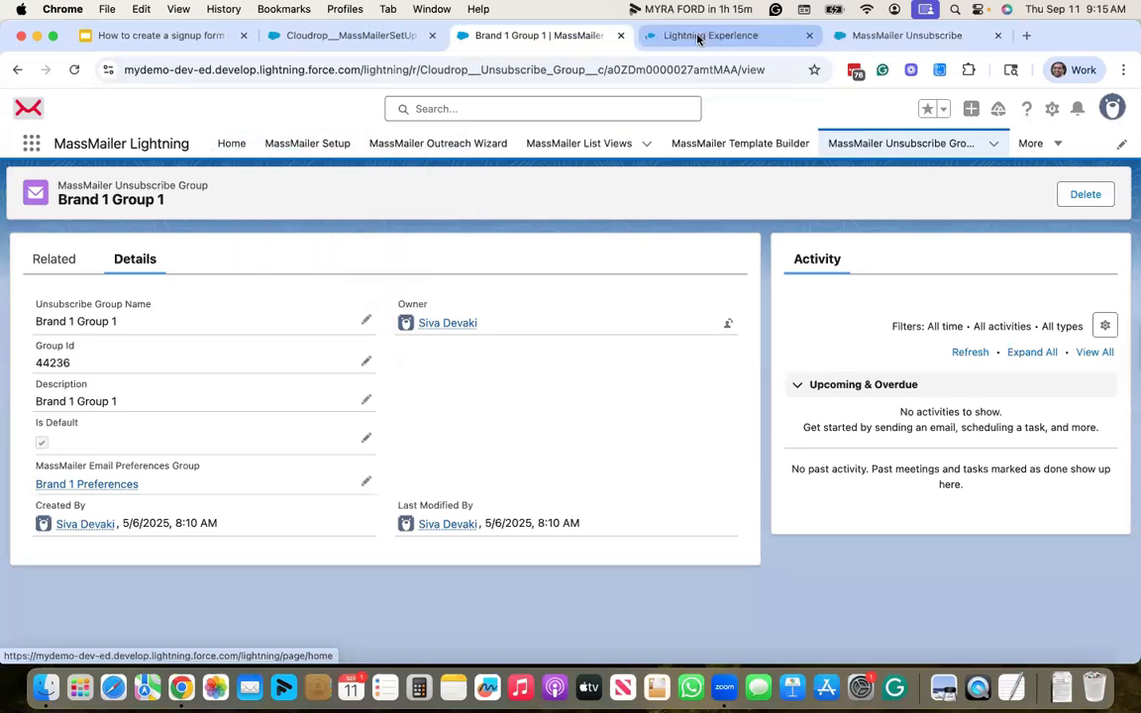
click(698, 37)
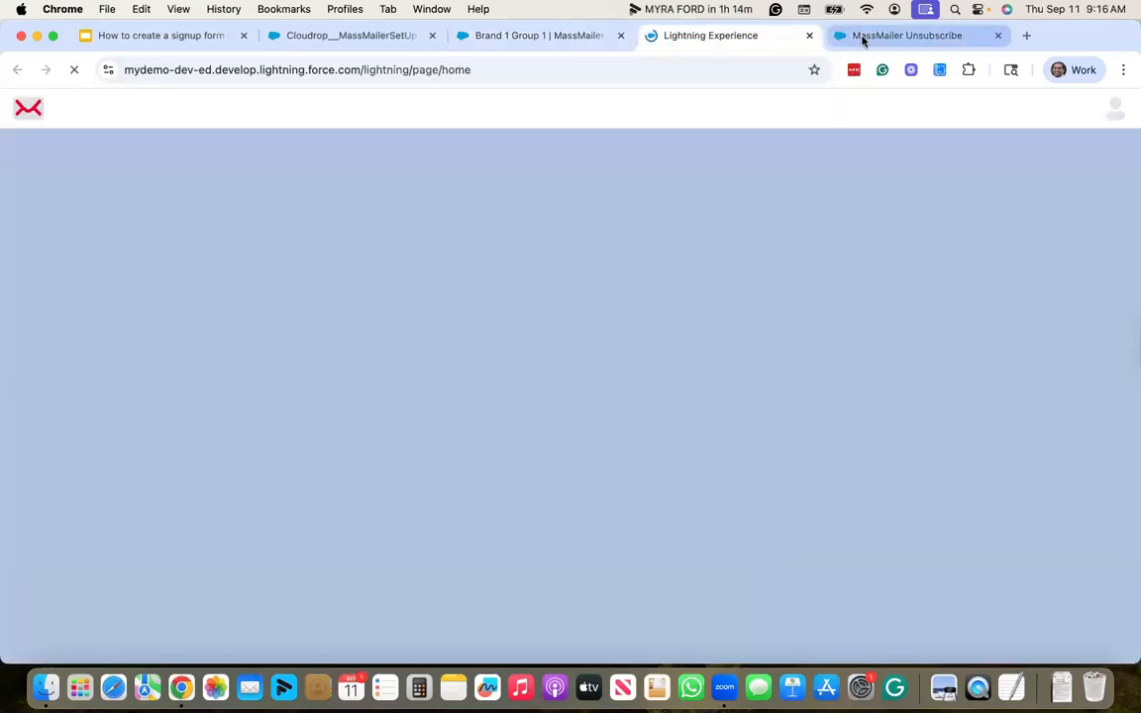
click(861, 37)
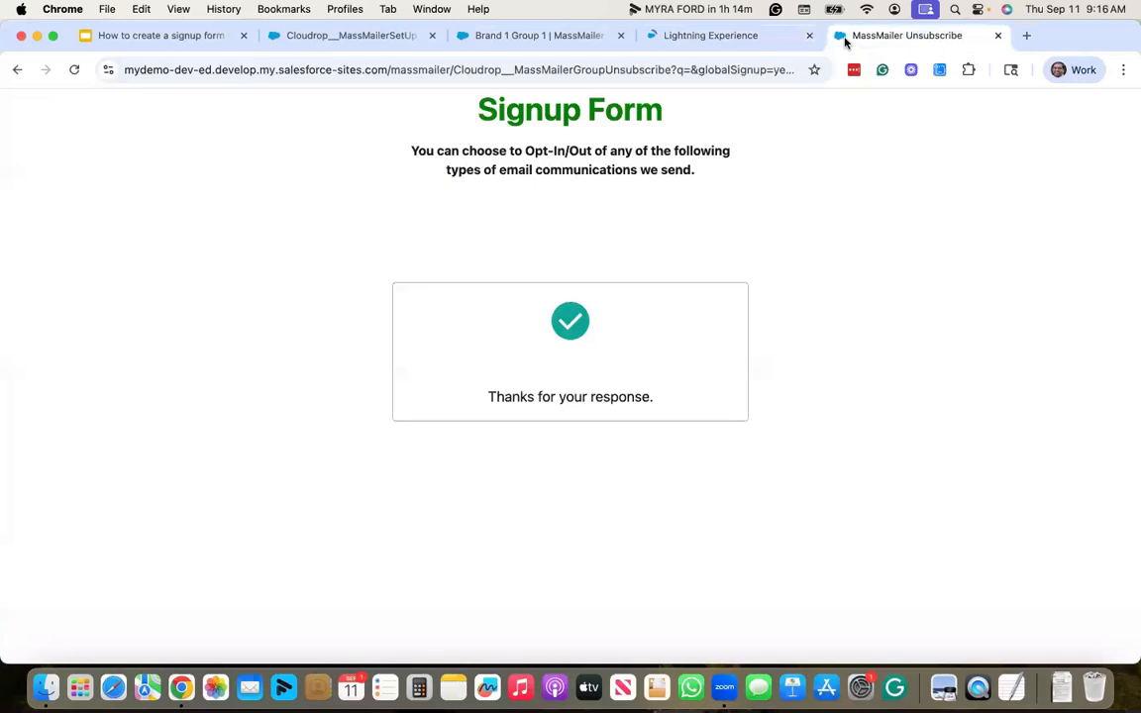
click(734, 40)
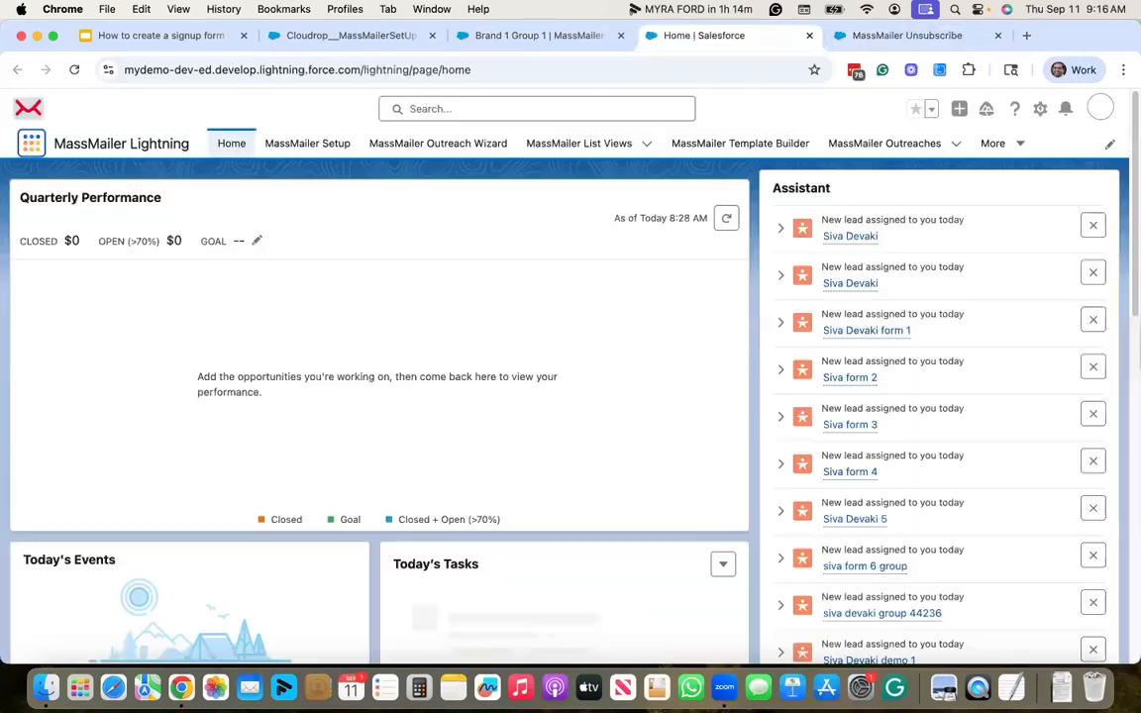
- Search the App Launcher for 'lead', open Leads and switch to the MM Test list view
click(32, 145)
text(lead)
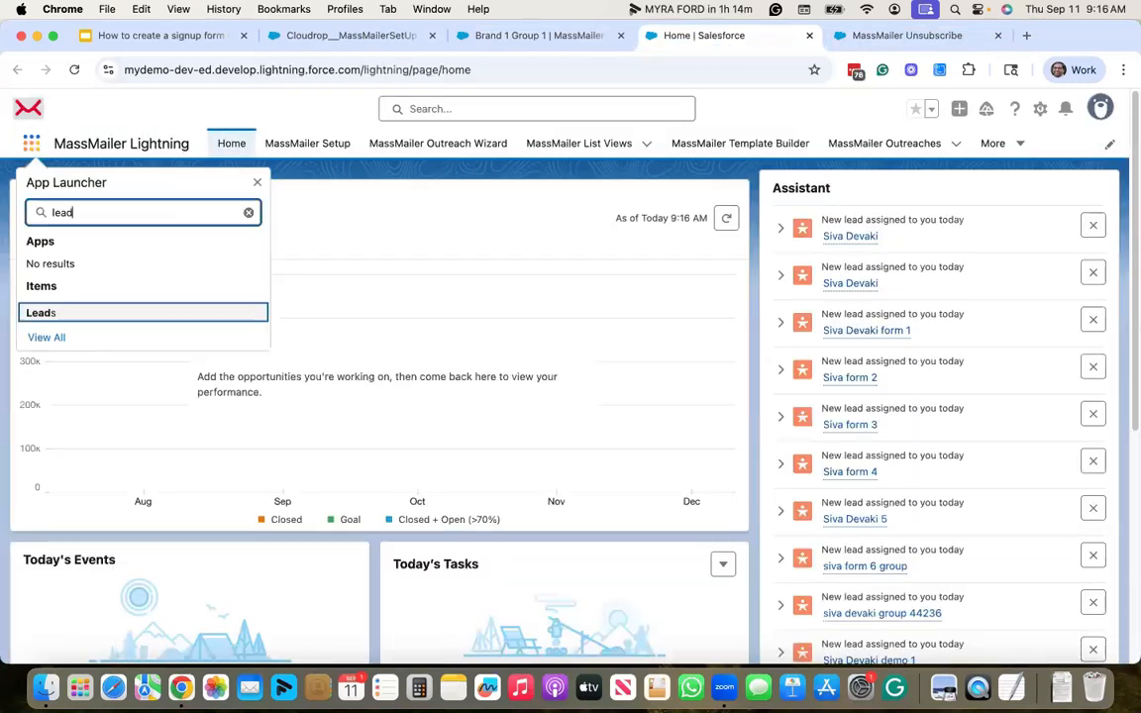
click(47, 315)
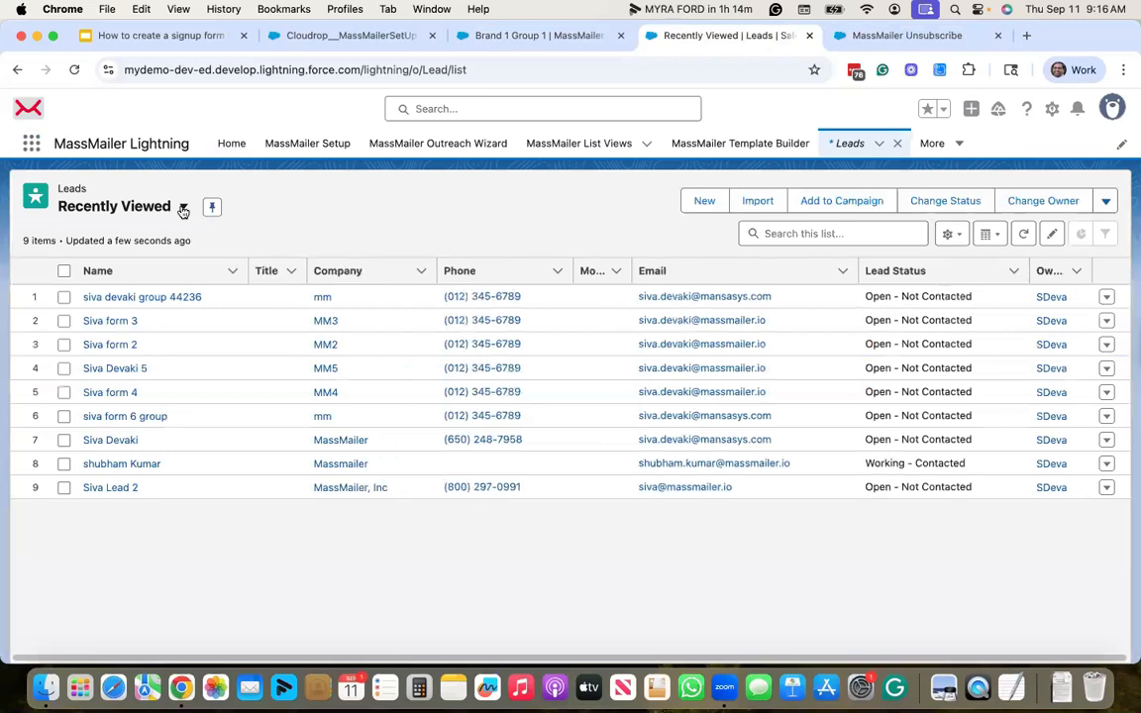
click(183, 209)
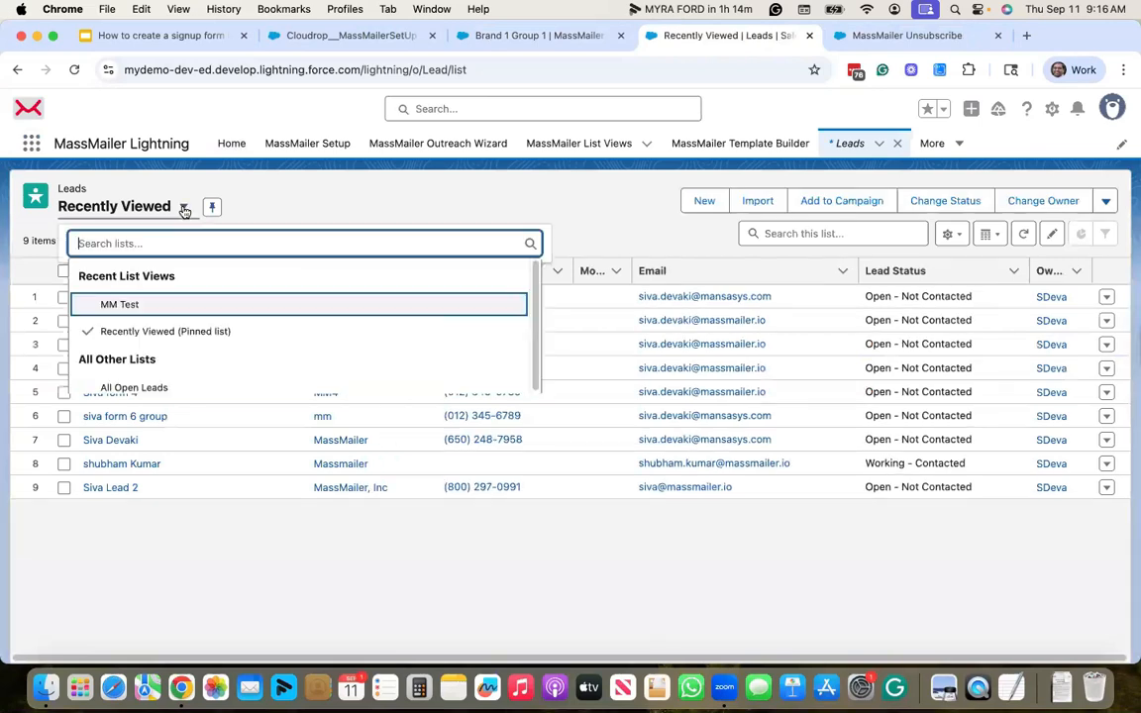
click(144, 304)
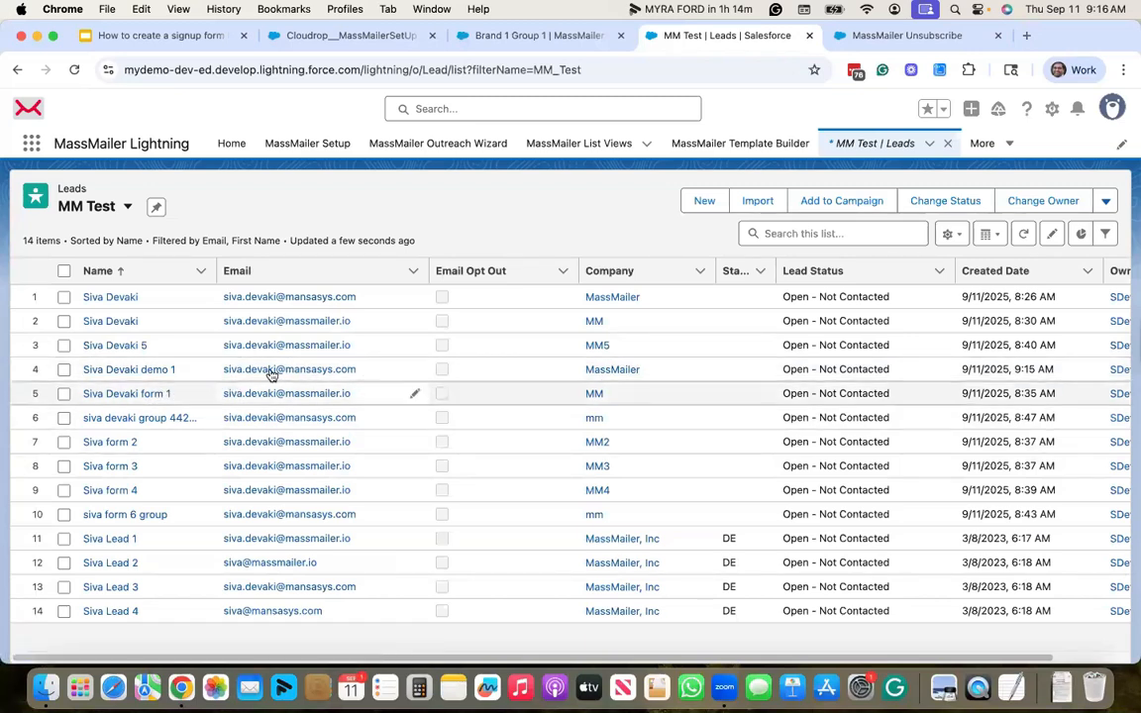
- Review the new signup lead's Details (status Open - Not Contacted), then return to the signup tab
click(146, 372)
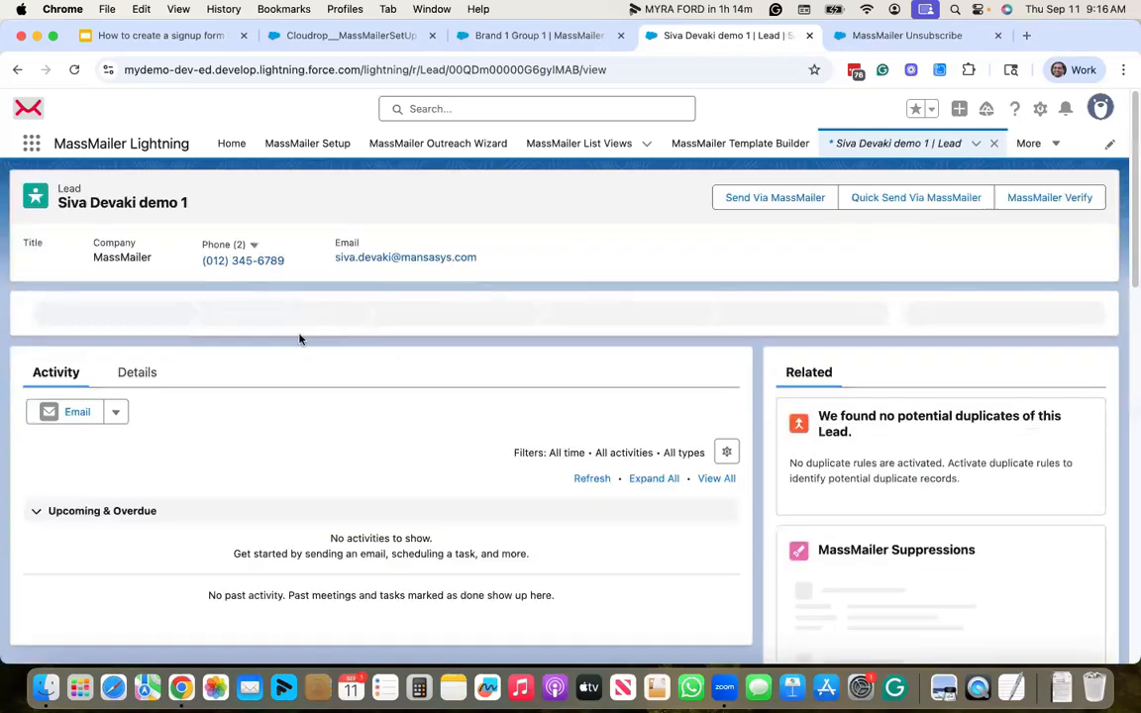
click(140, 374)
scroll(330, 357, down, 2)
scroll(330, 356, down, 5)
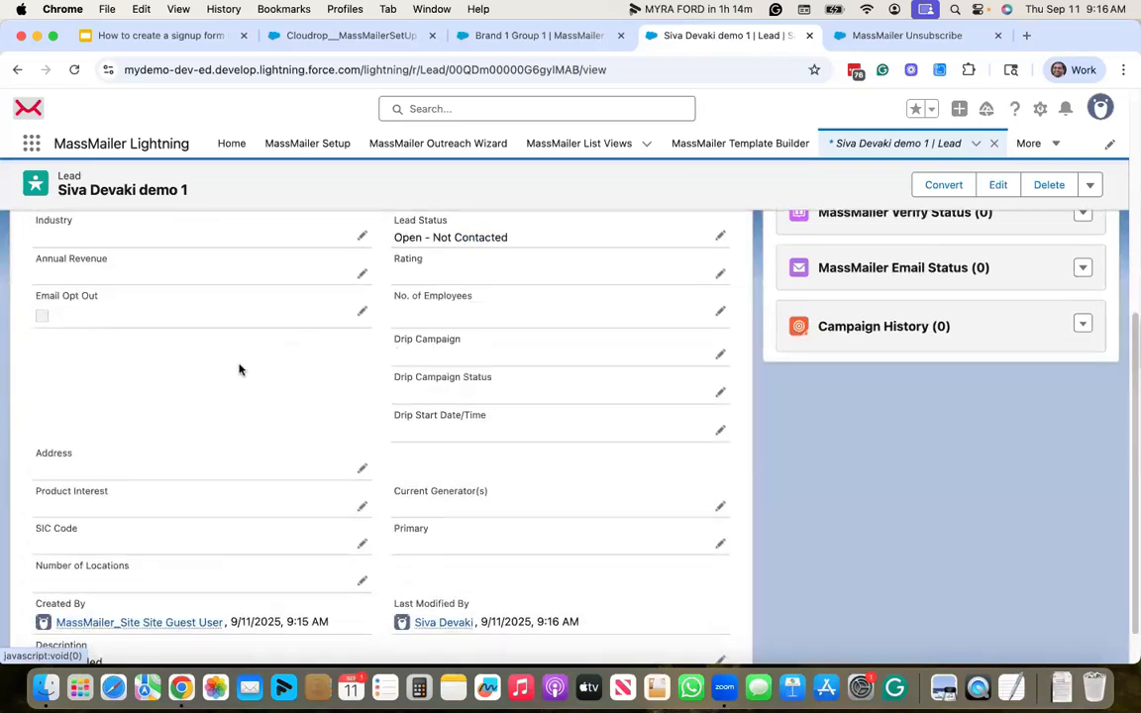
scroll(239, 369, up, 5)
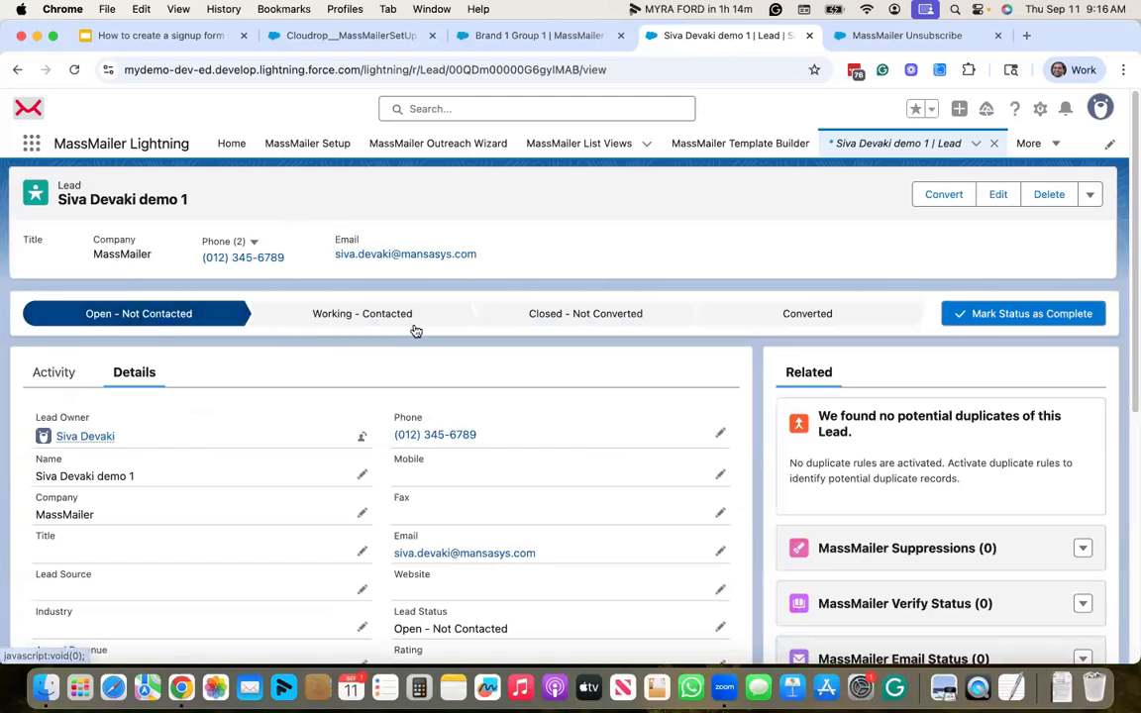
scroll(415, 329, down, 1)
scroll(416, 329, up, 1)
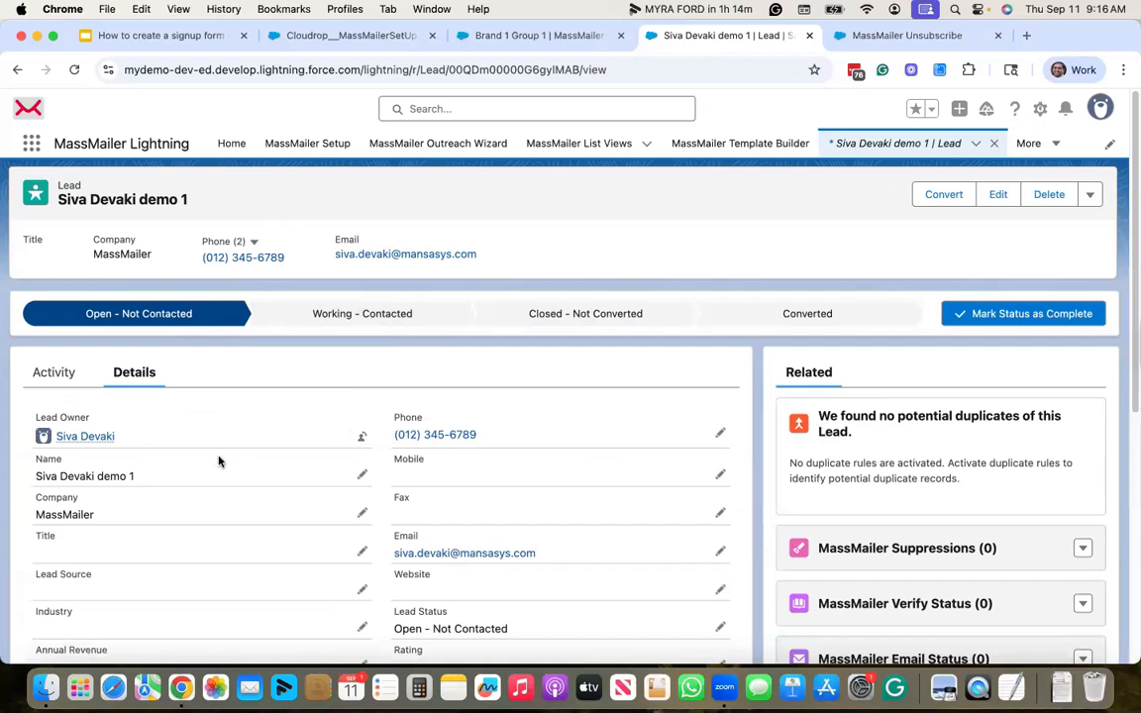
scroll(217, 459, down, 2)
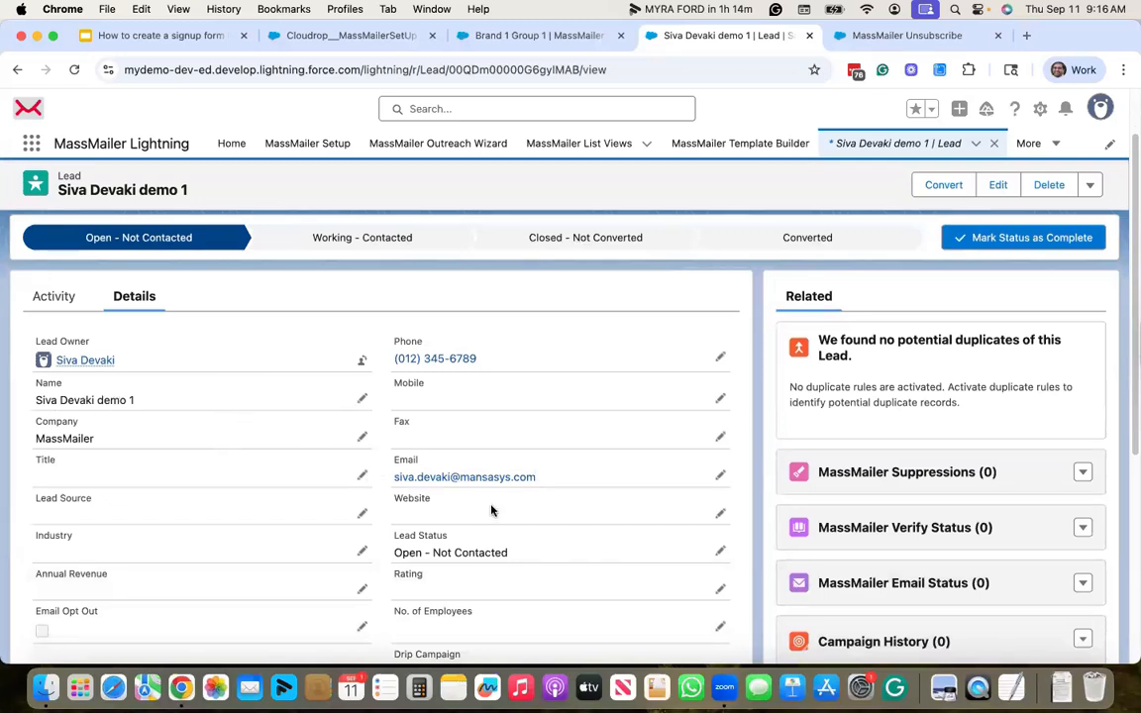
scroll(402, 505, down, 4)
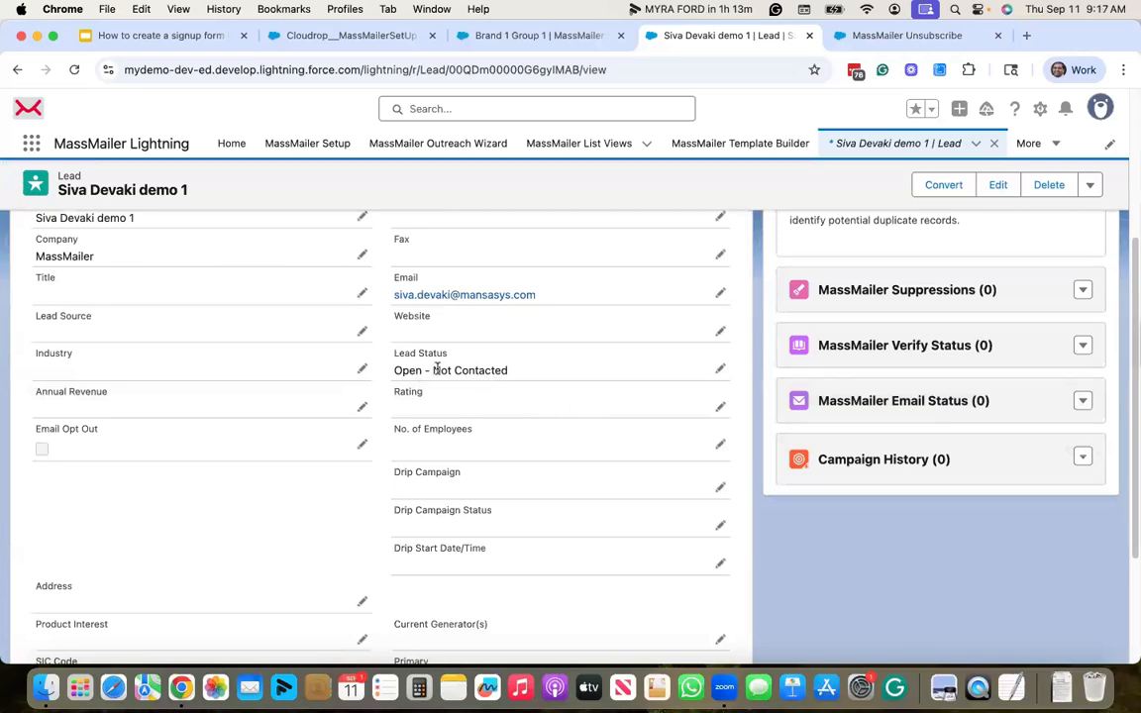
scroll(437, 368, up, 5)
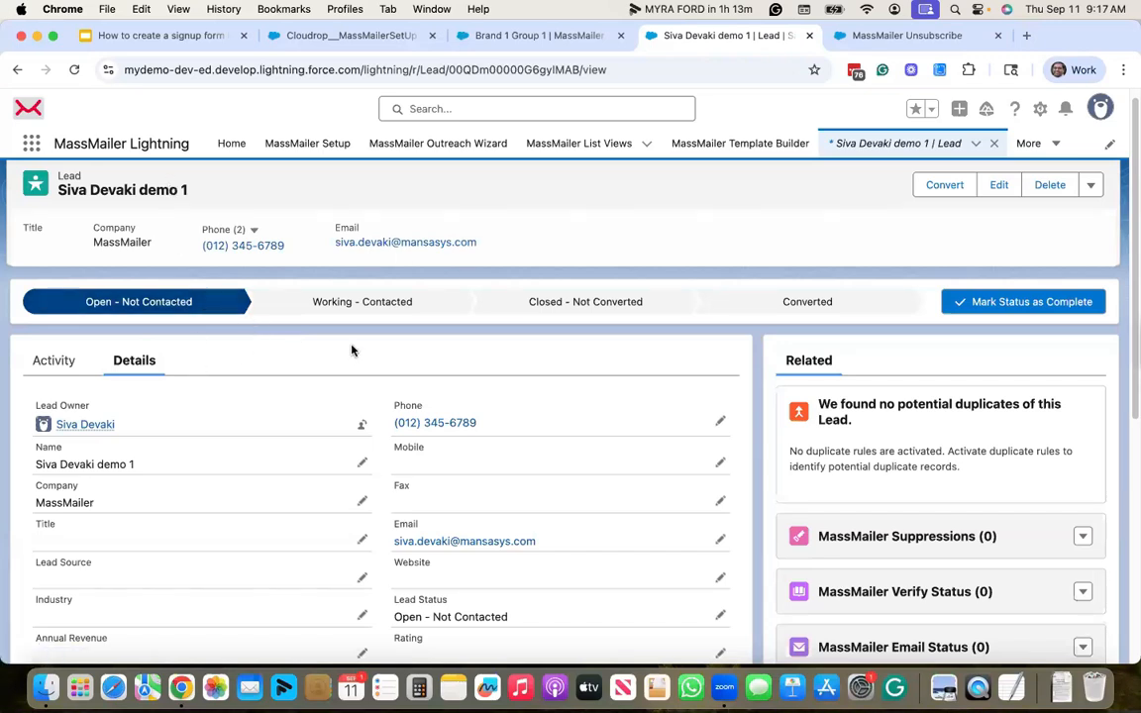
scroll(350, 350, down, 2)
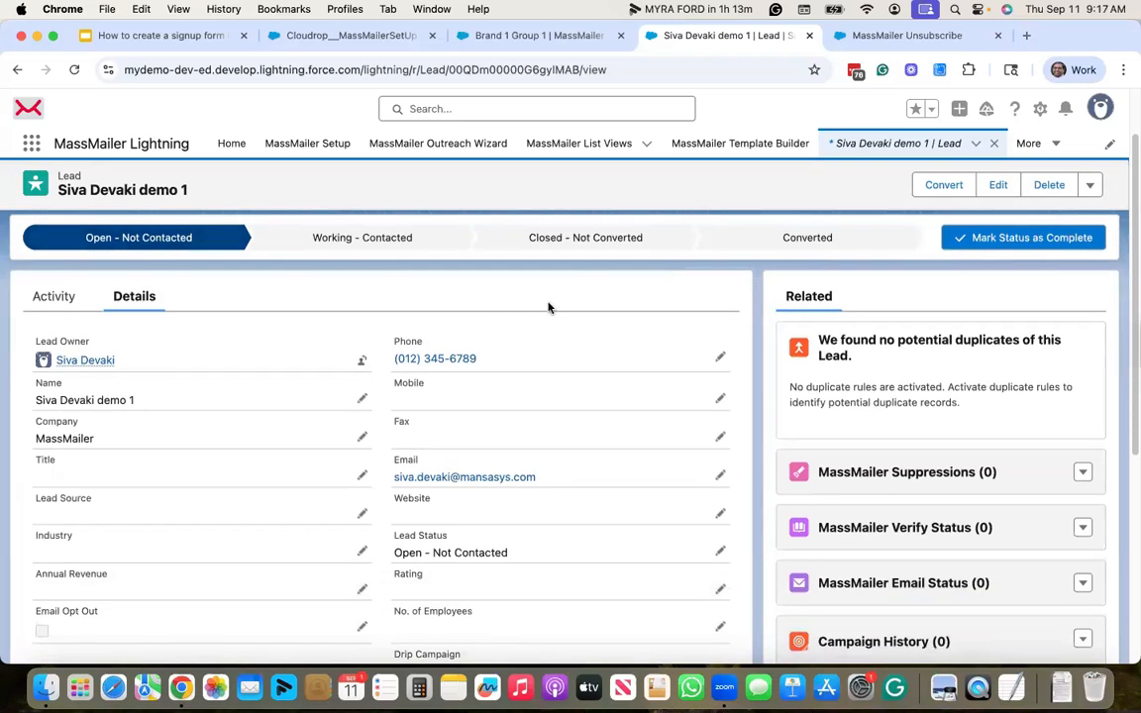
scroll(550, 306, up, 2)
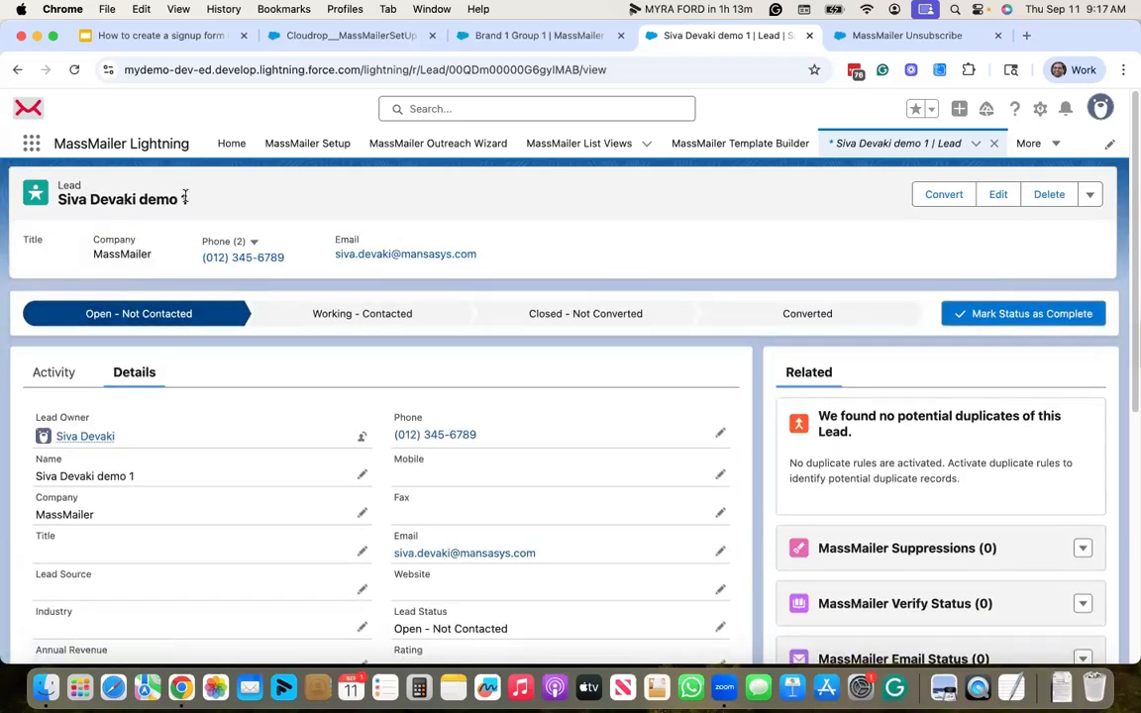
click(866, 37)
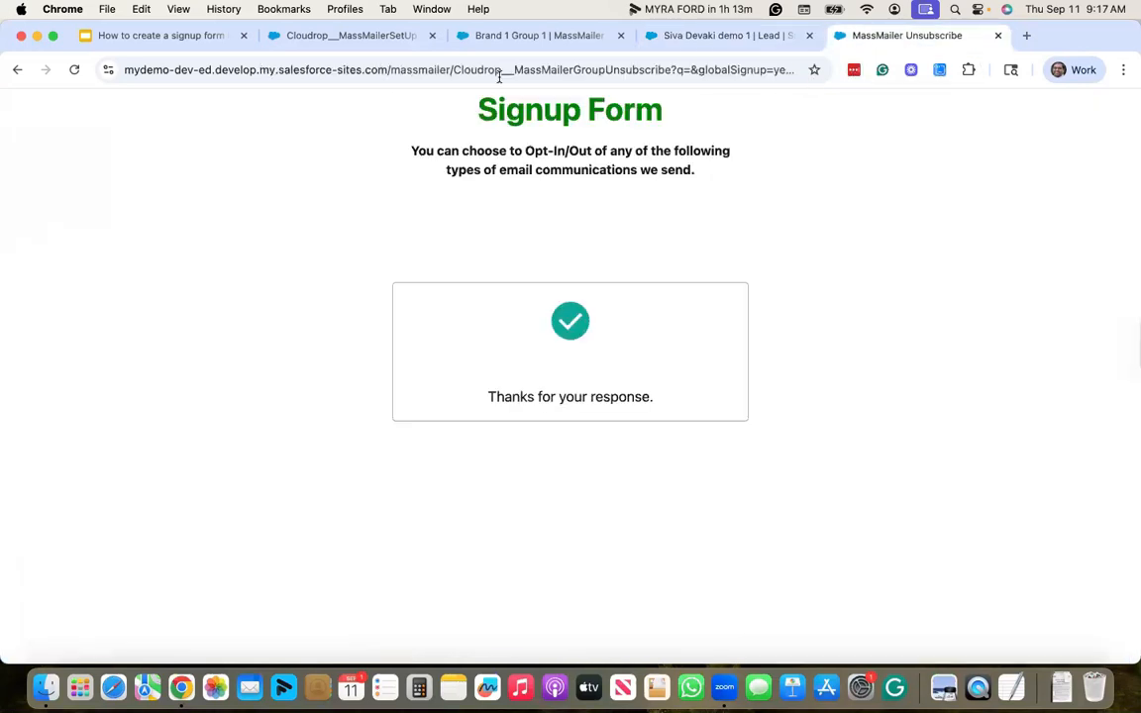
- Copy the Group Unsubscribe options - All signup path from the Signup form URLs slide
click(194, 38)
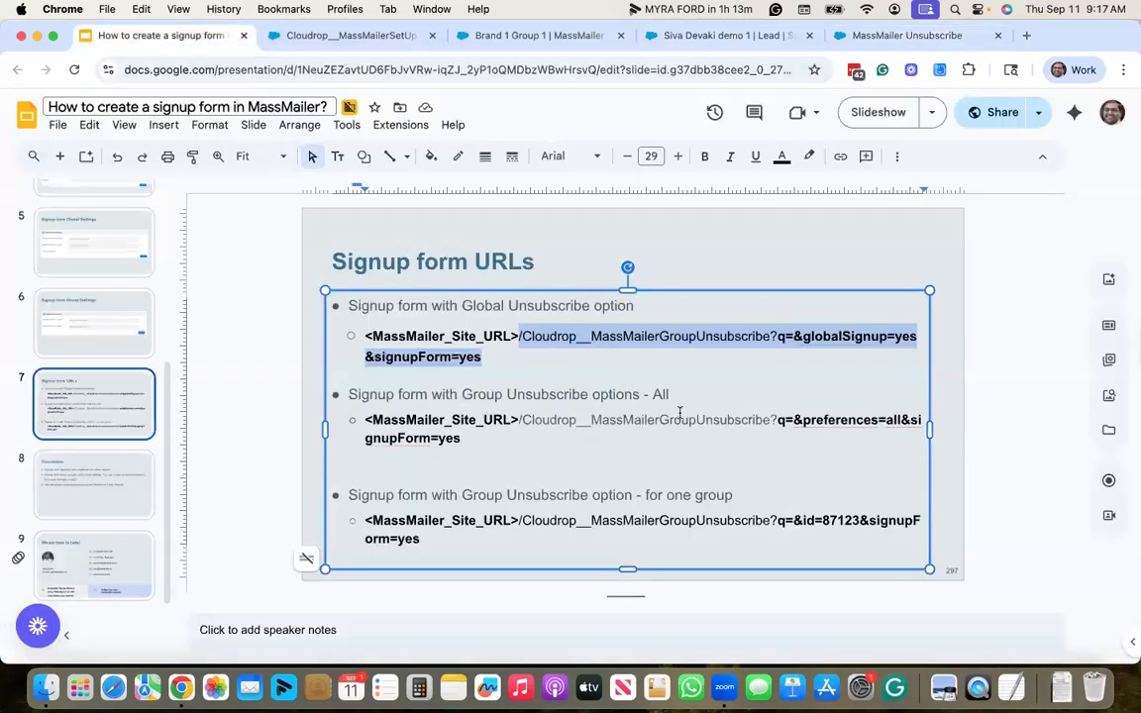
click(645, 432)
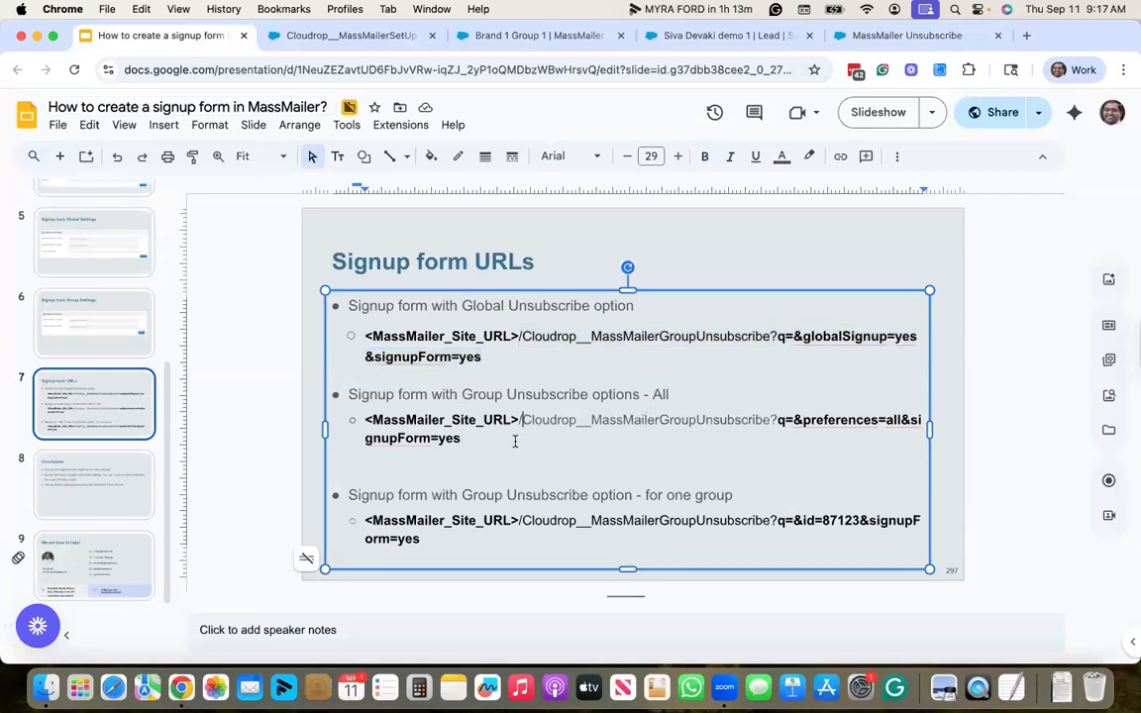
drag(516, 440, 517, 420)
key(super+c)
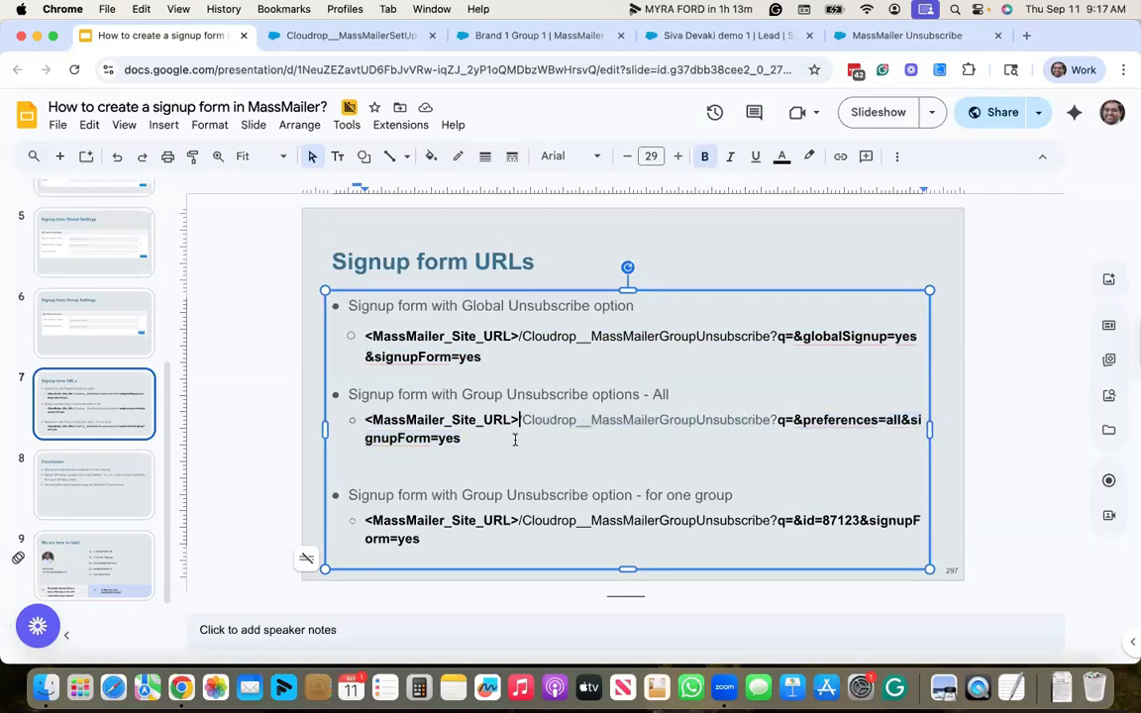
click(892, 36)
- Replace the signup URL's path with the all-groups signup path and load the page
click(462, 74)
click(462, 75)
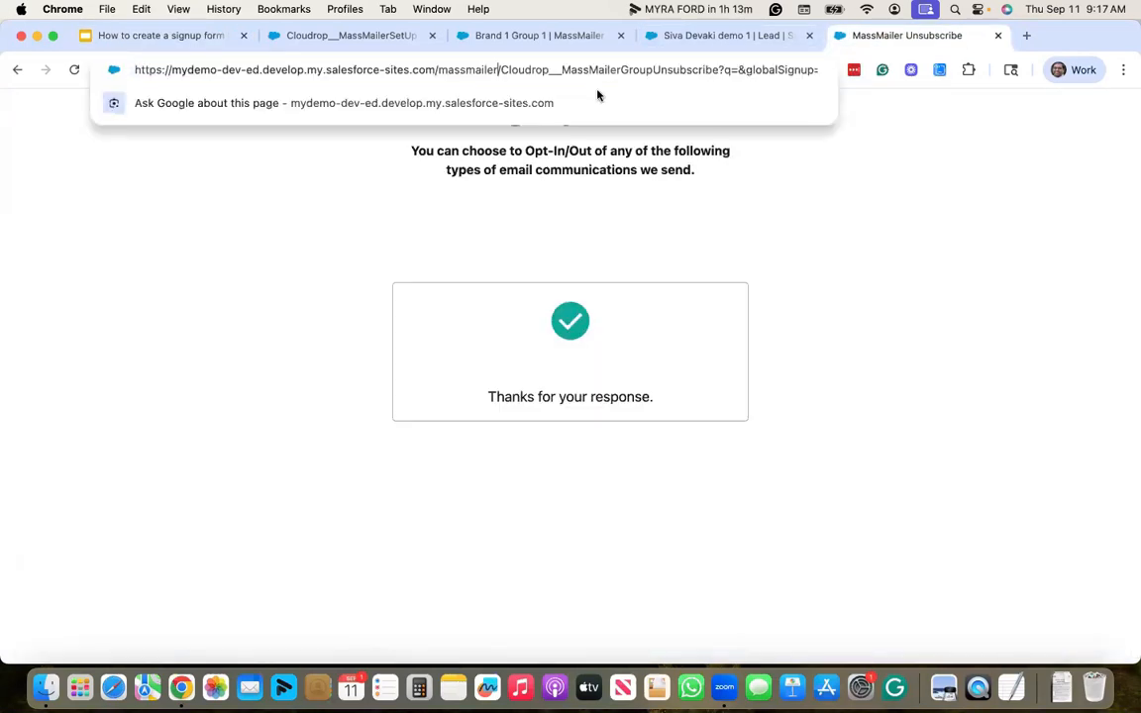
key(super+shift+Right)
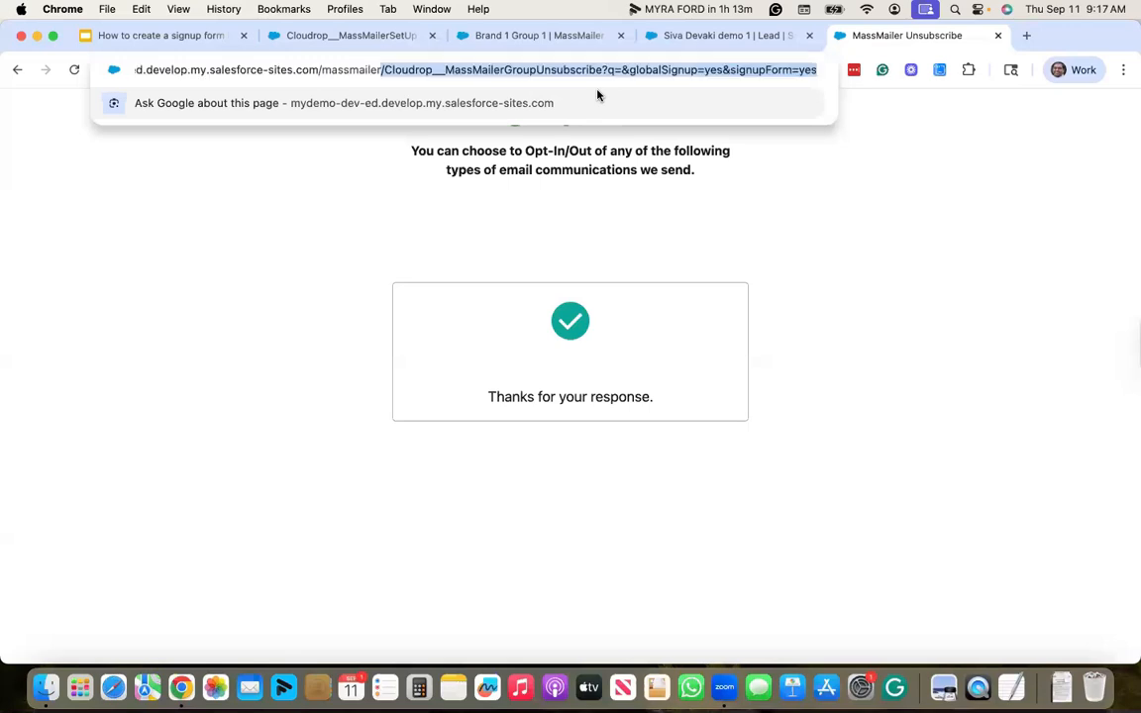
key(super+v)
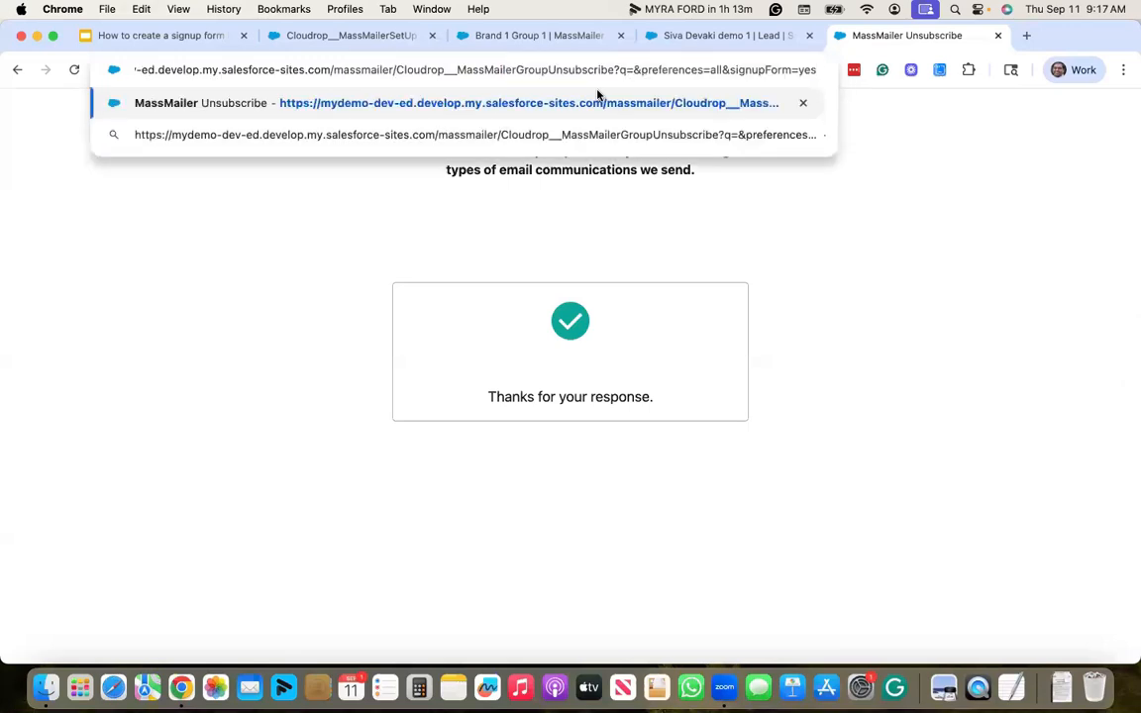
key(Return)
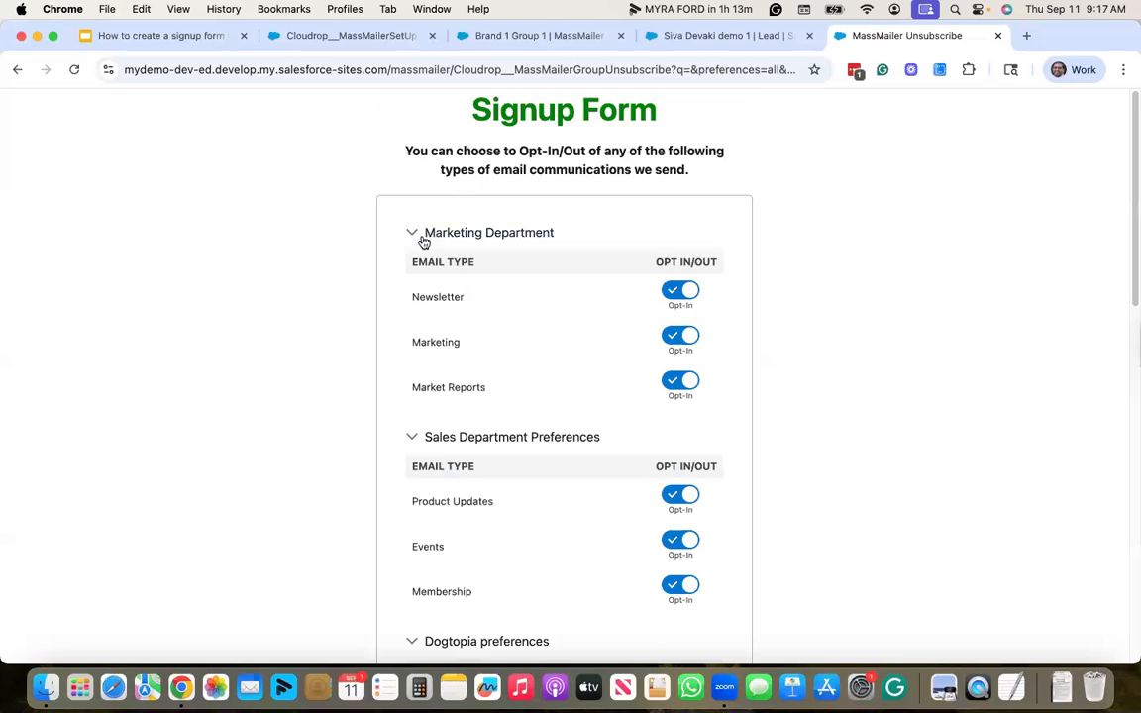
- Collapse all preference sections: Marketing, Sales, Dogtopia, Brand 2, ABC Capital Management and Brand 1
click(415, 235)
click(411, 270)
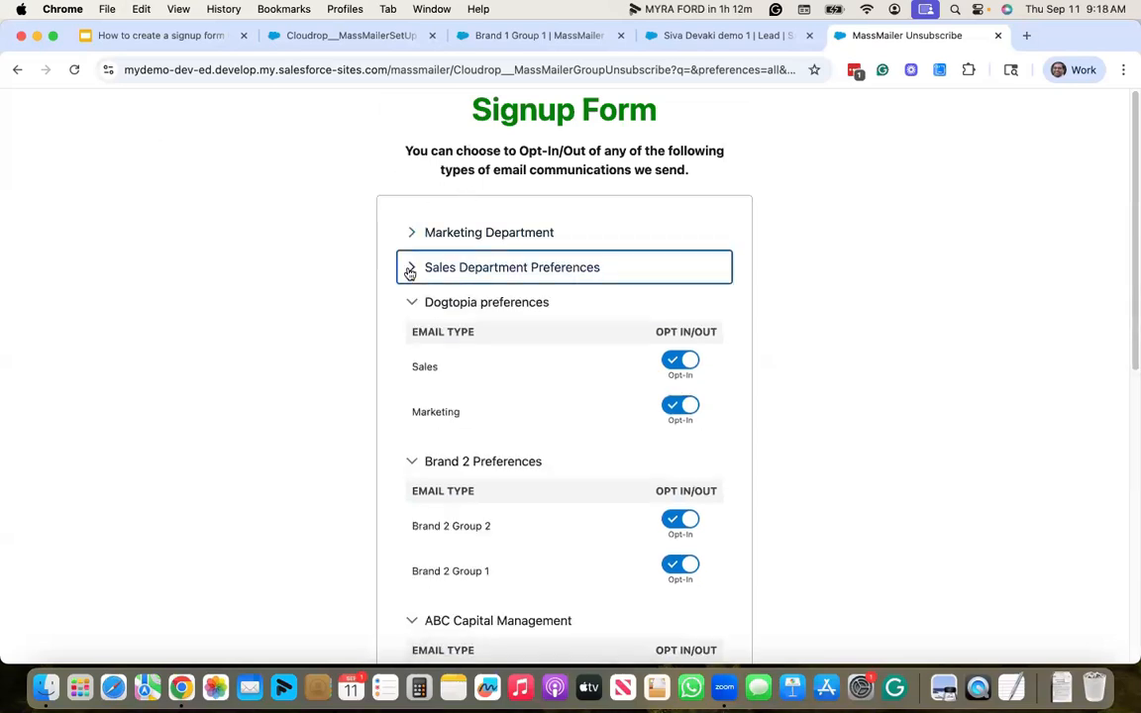
scroll(409, 273, down, 2)
click(412, 210)
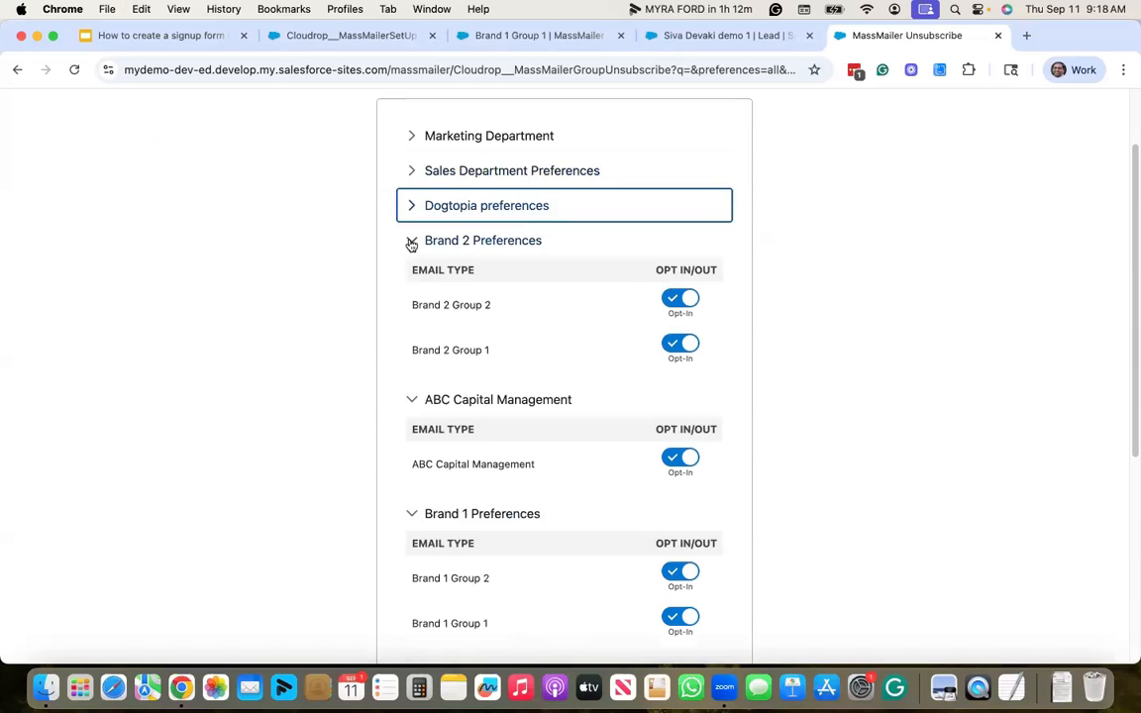
click(412, 244)
scroll(407, 238, down, 2)
click(413, 187)
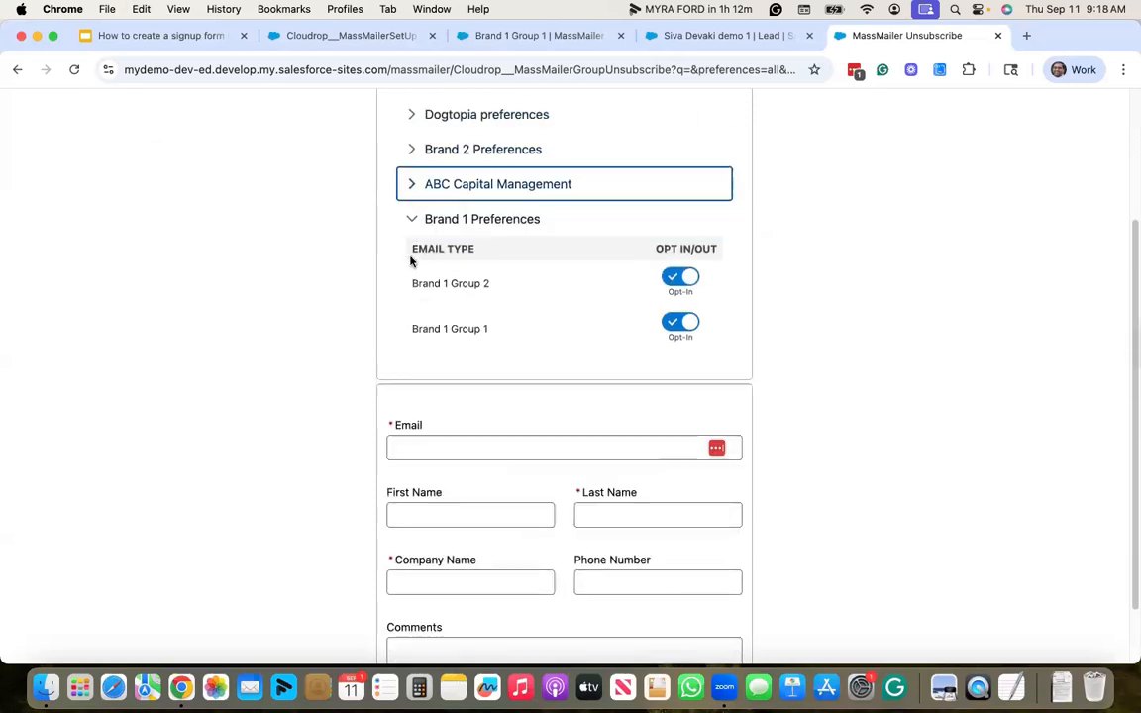
click(413, 221)
click(331, 270)
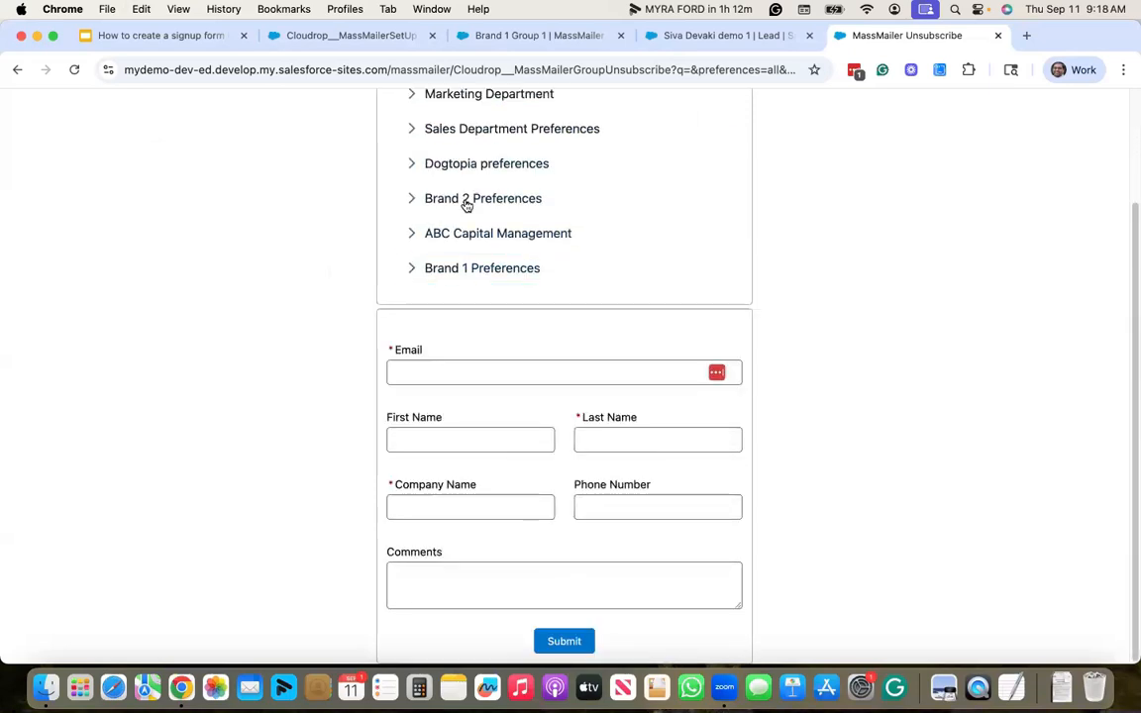
scroll(467, 247, up, 2)
scroll(487, 319, down, 2)
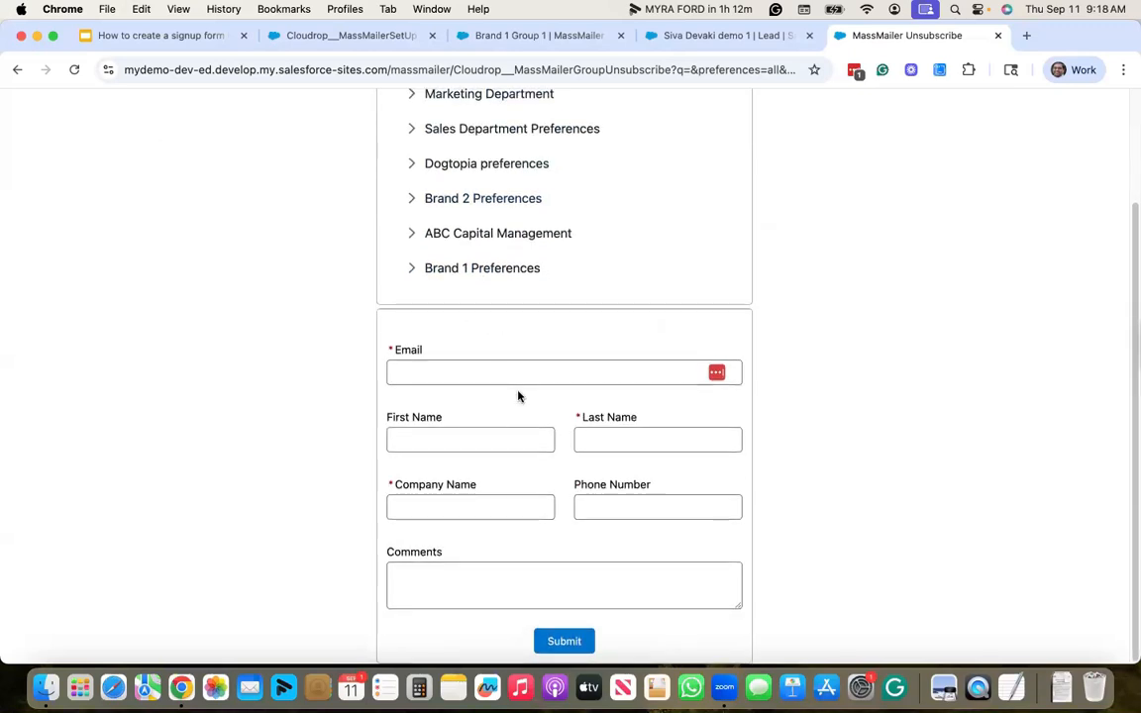
- Expand Brand 1 Preferences and set Brand 1 Group 2 to Opt-Out, keeping Group 1 opted in
click(194, 39)
key(Right)
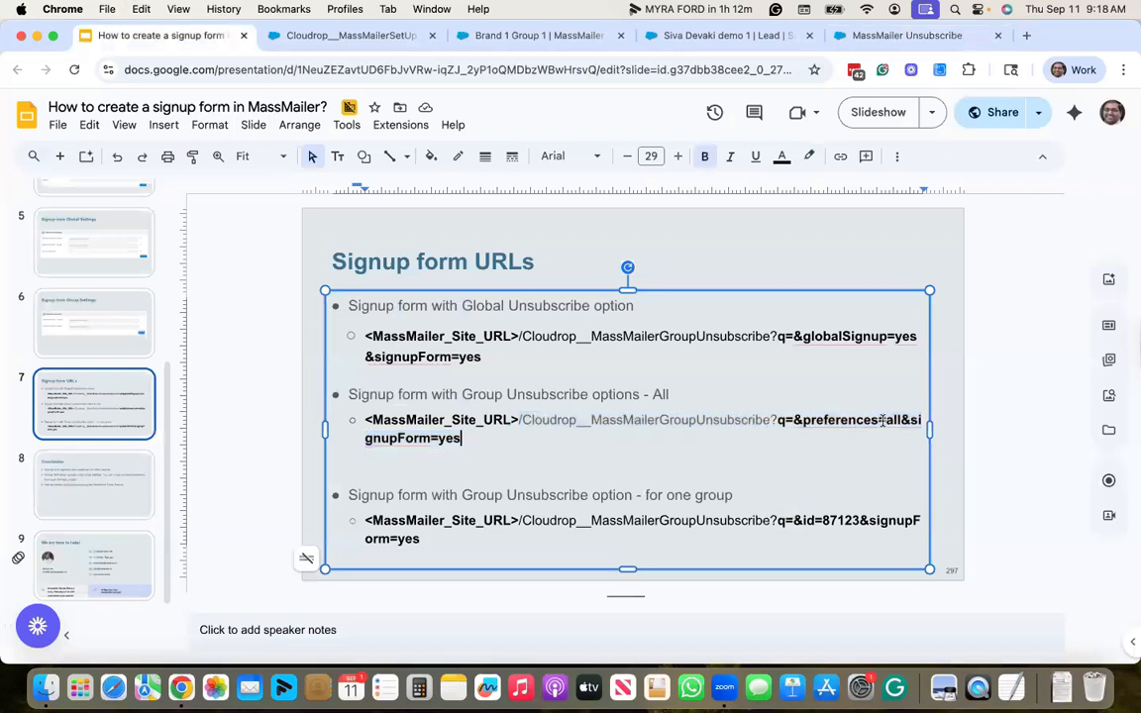
click(872, 36)
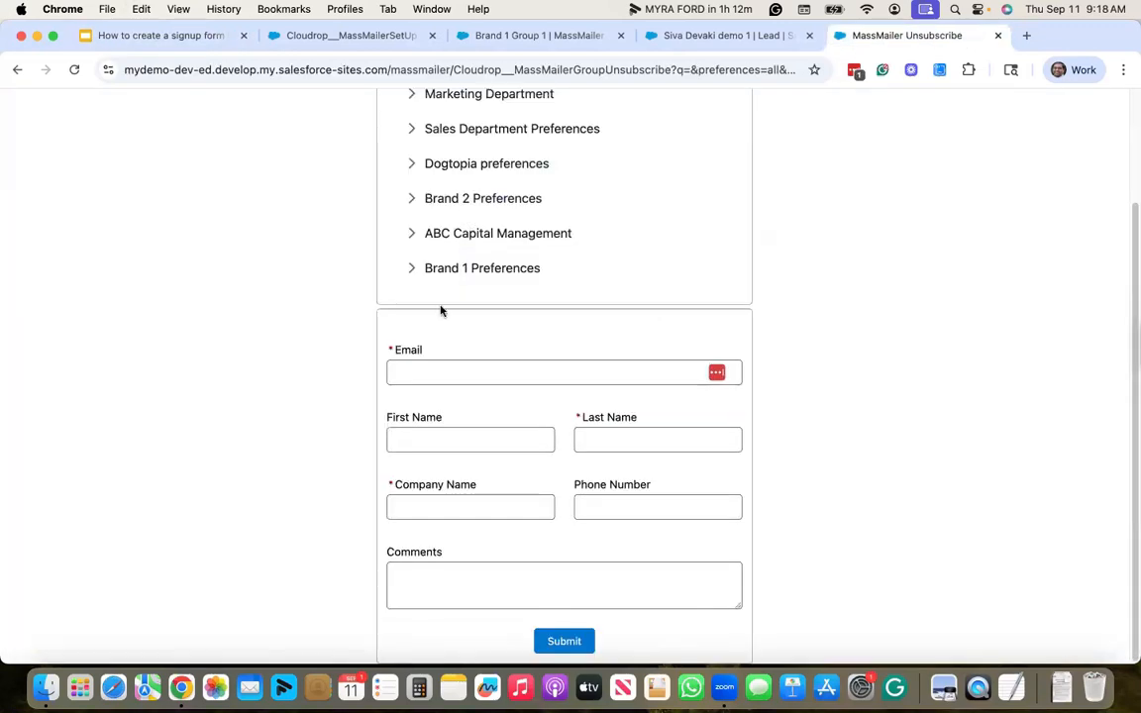
click(414, 275)
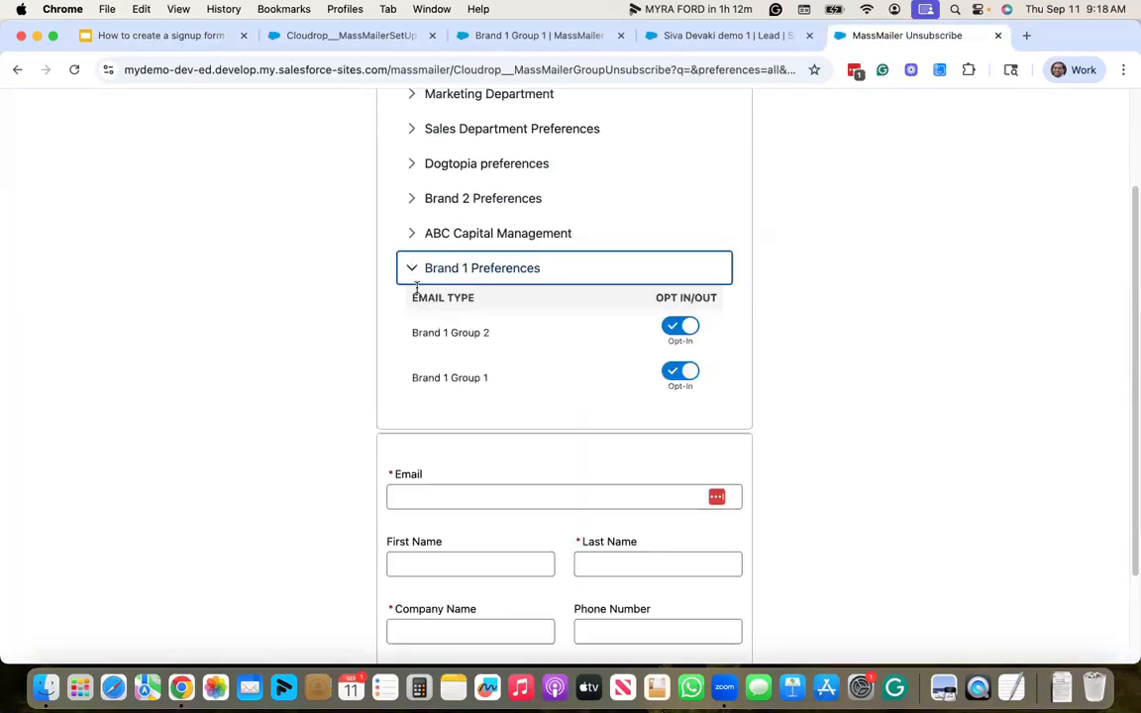
click(396, 296)
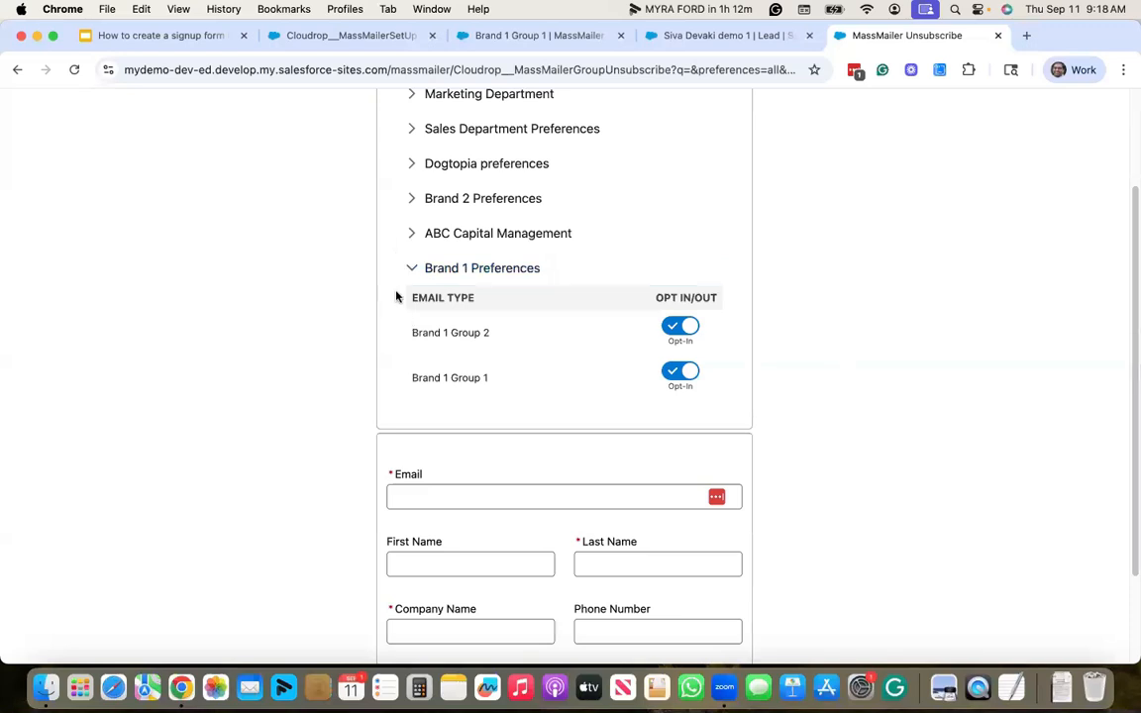
click(681, 327)
scroll(807, 352, down, 1)
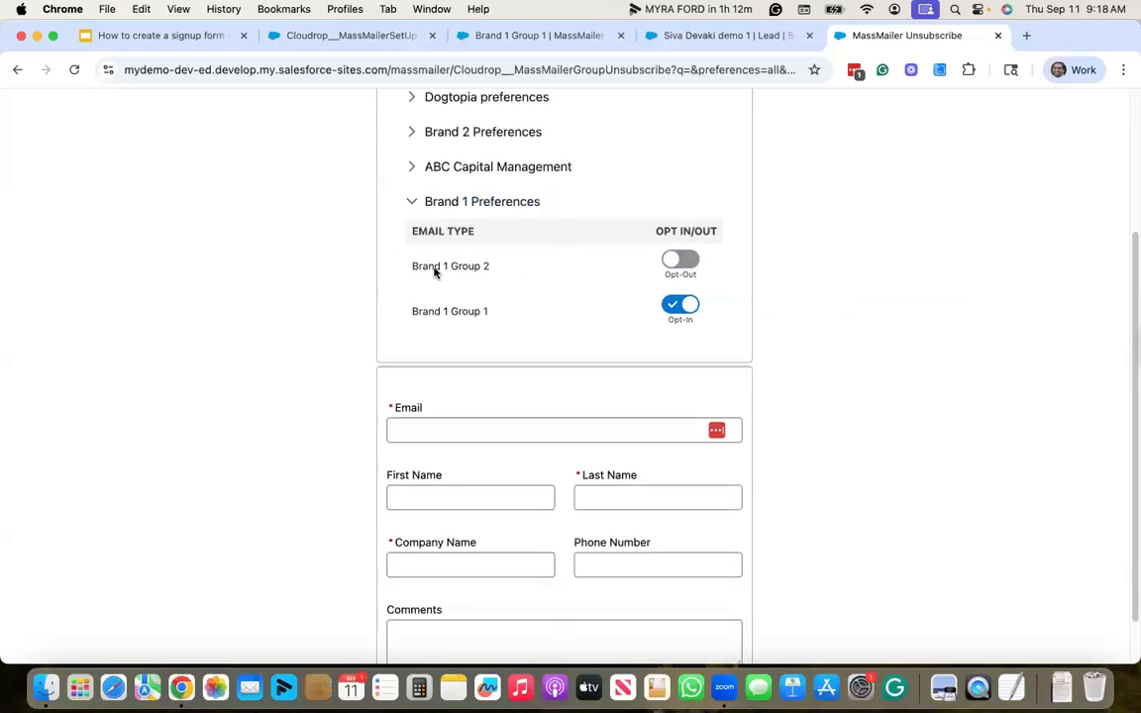
scroll(642, 223, up, 1)
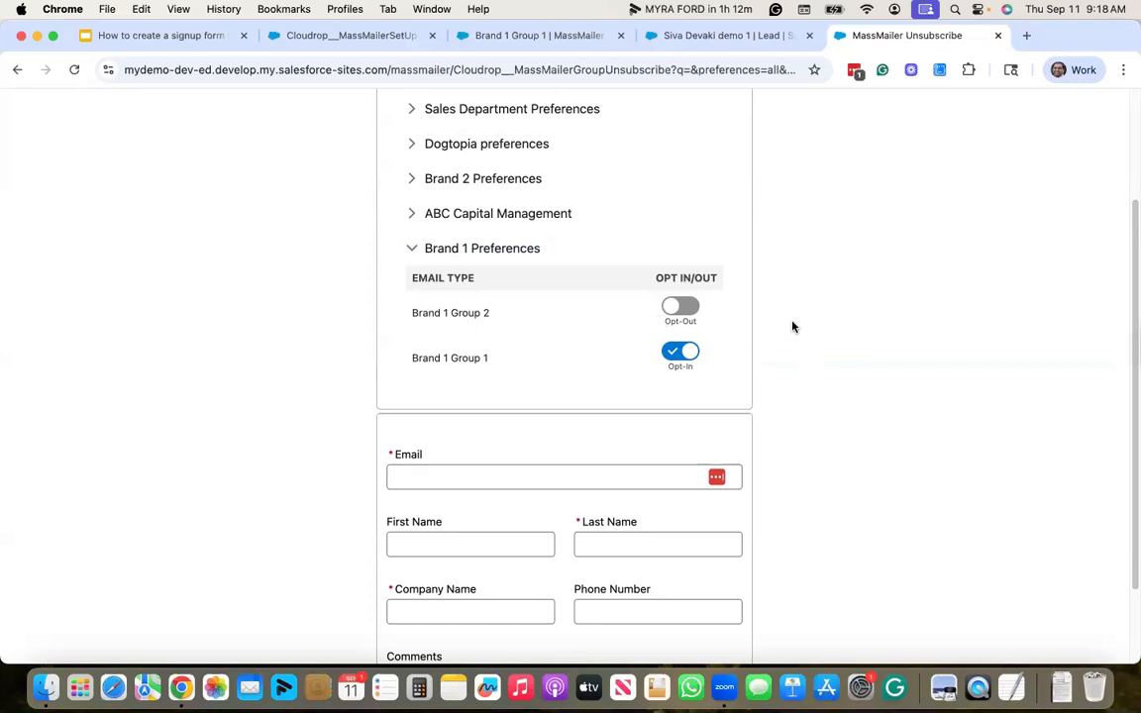
- Fill in the subscriber's e-mail, first and last name and company massmailer, then submit
scroll(416, 406, down, 2)
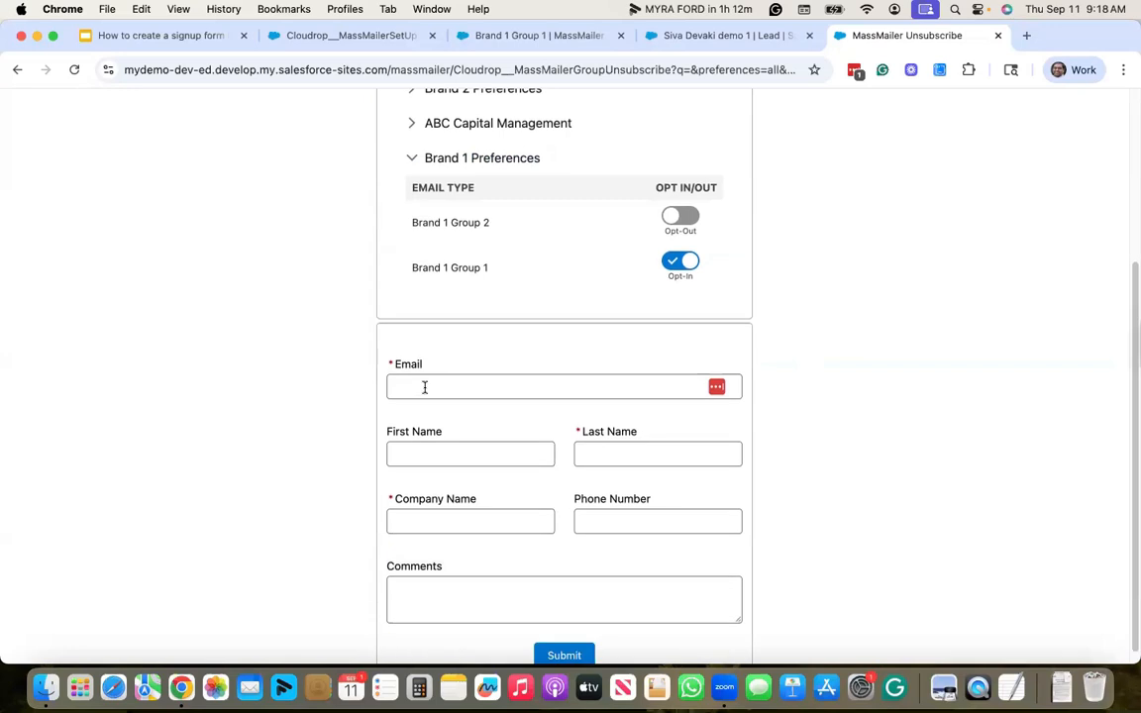
click(428, 388)
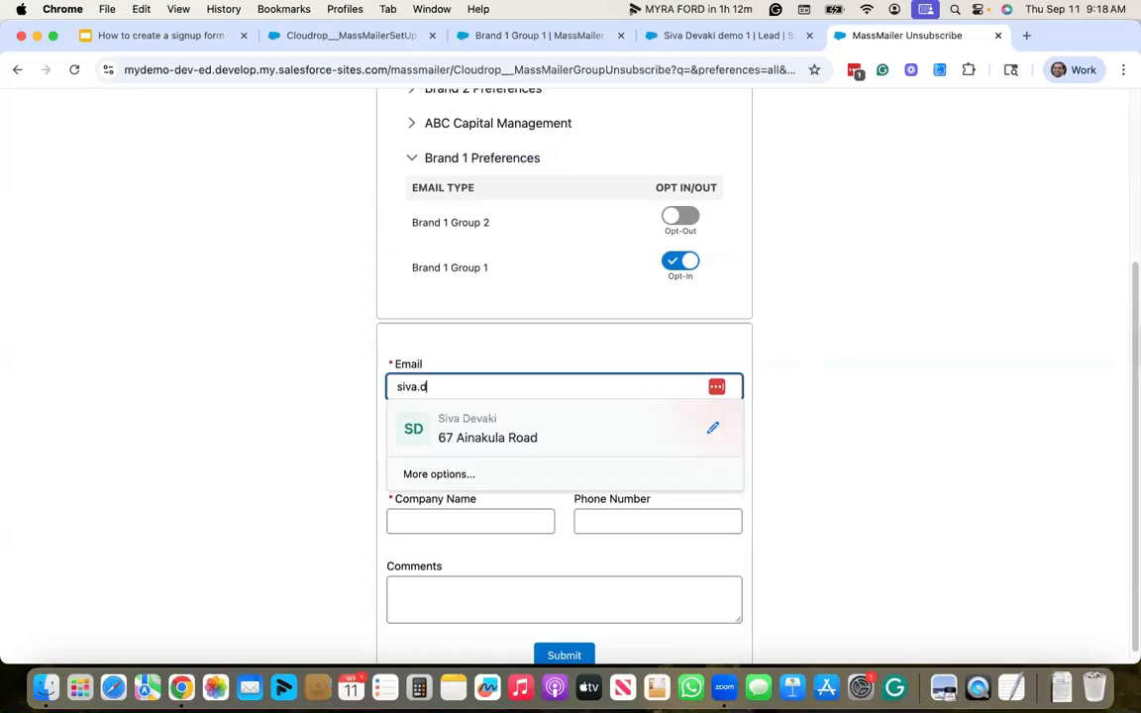
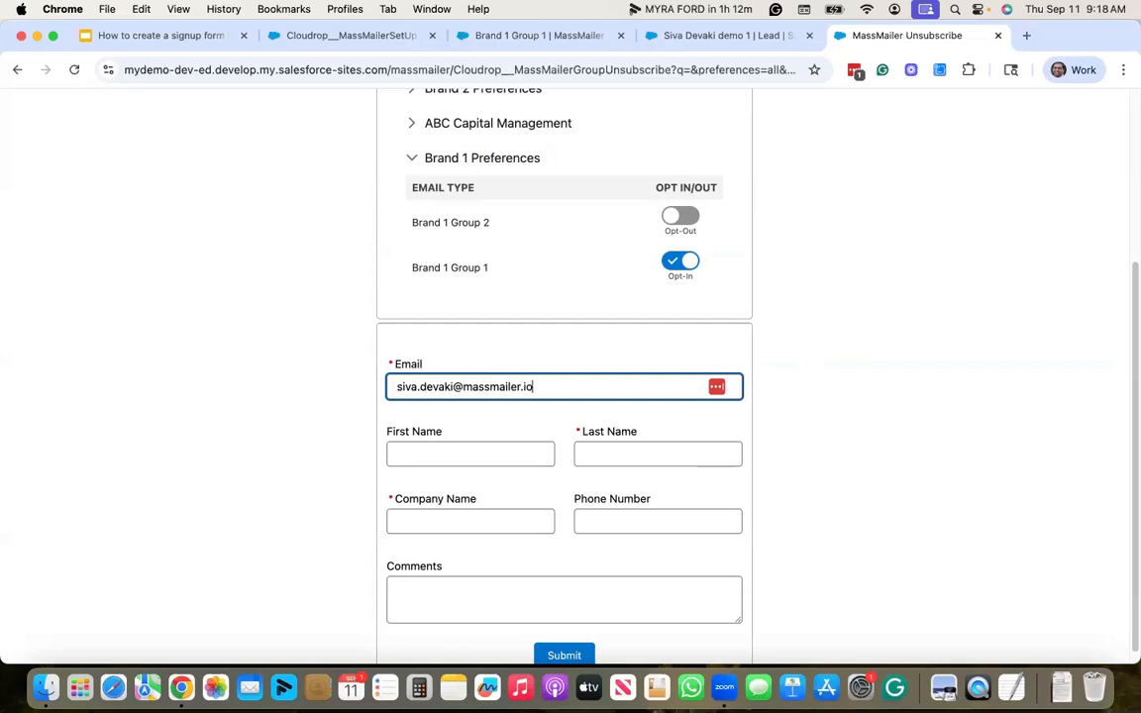
key(Tab)
text(siva)
key(Tab)
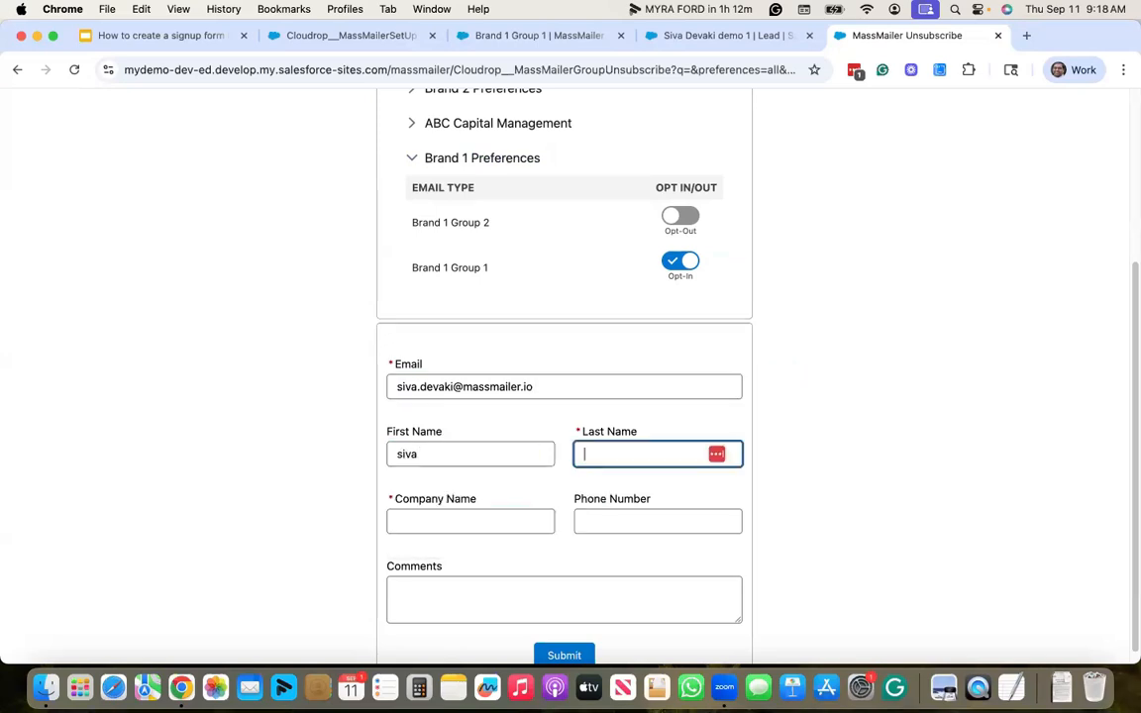
text(demo 2)
key(Tab)
text(massma)
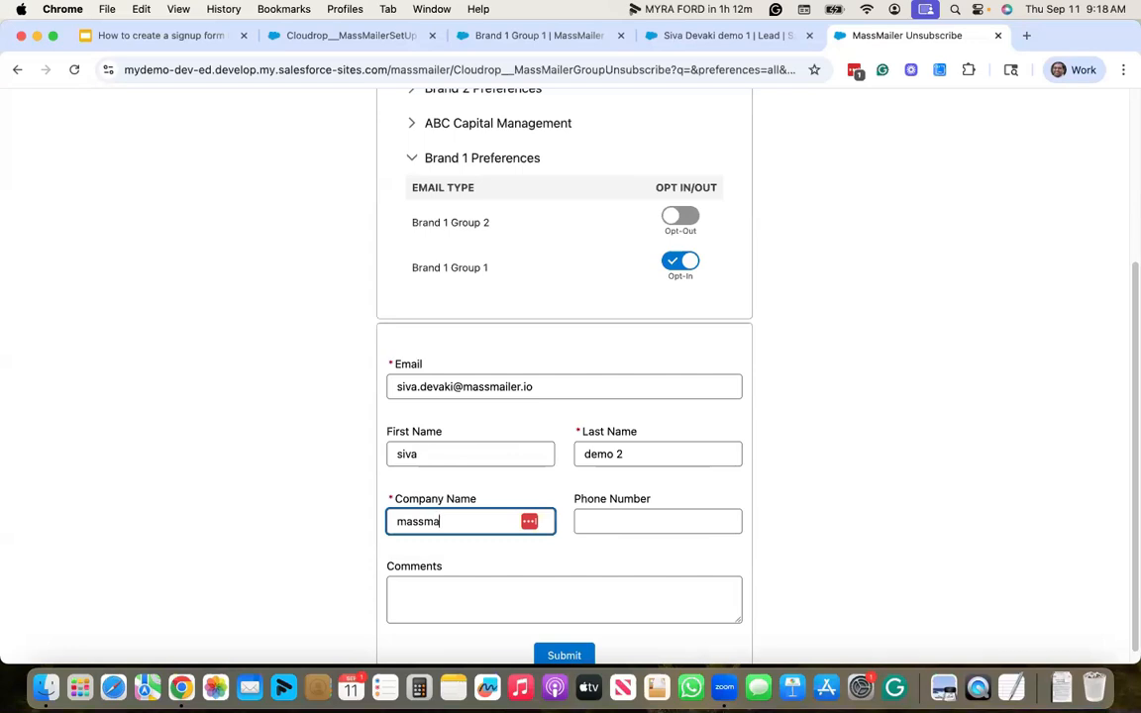
scroll(611, 594, down, 1)
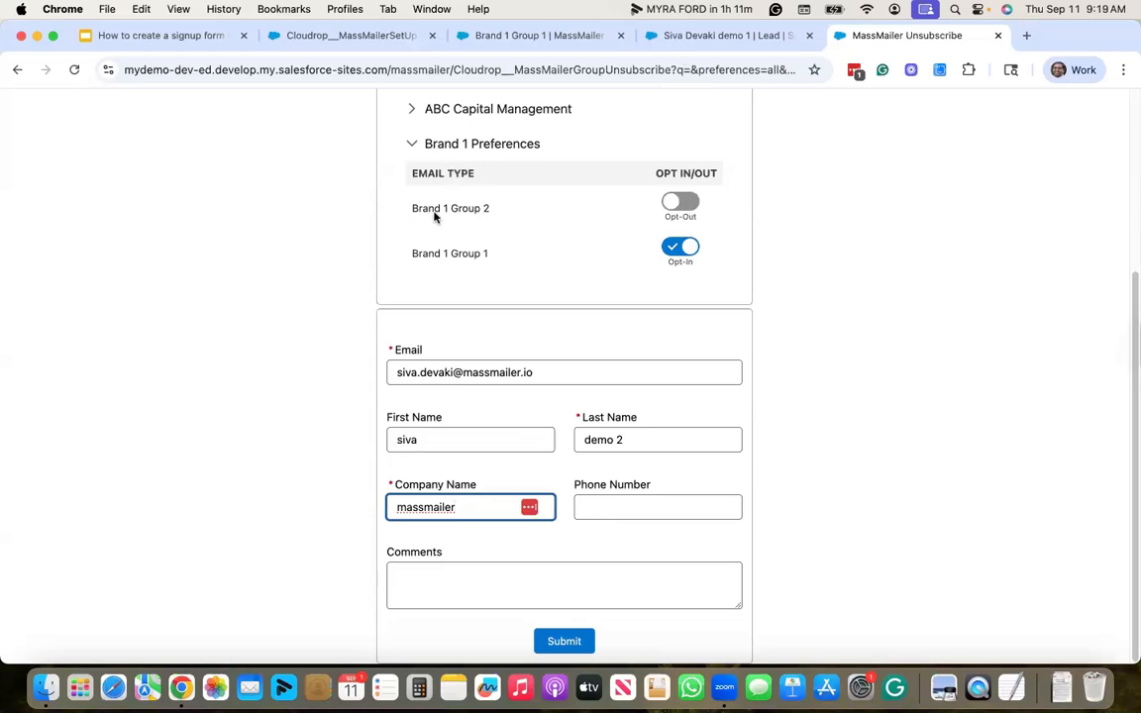
click(643, 518)
click(582, 641)
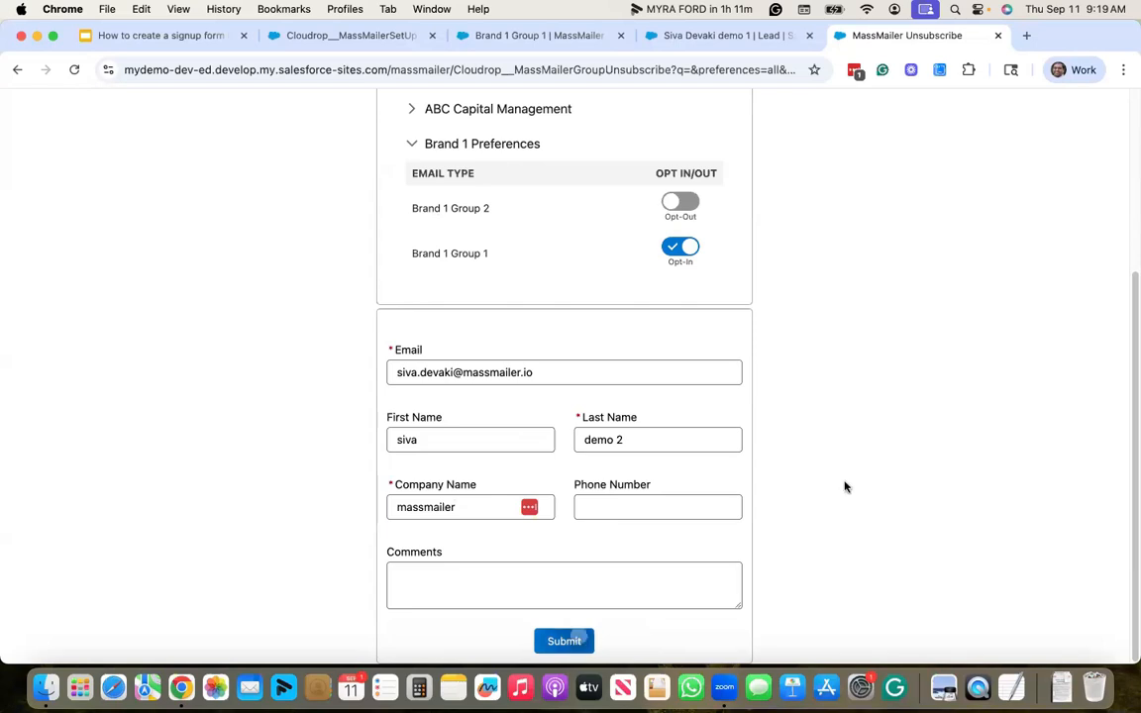
- Open the MM Test leads list from the Lead tab and sort it by Created Date
click(739, 37)
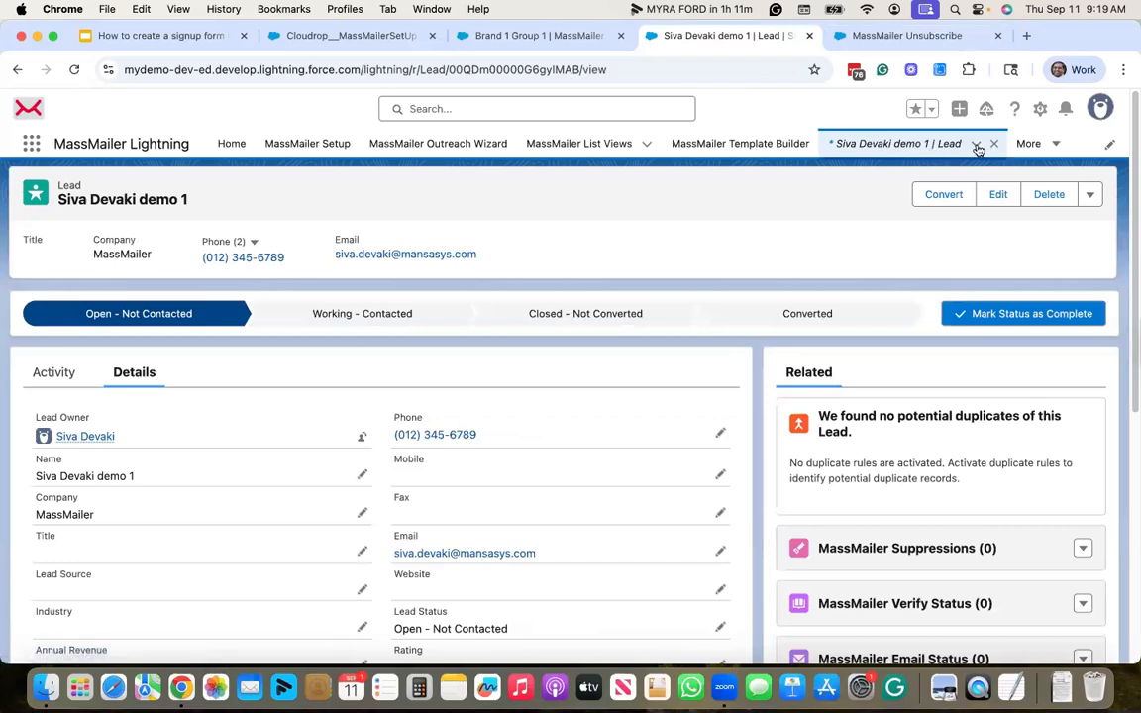
click(976, 143)
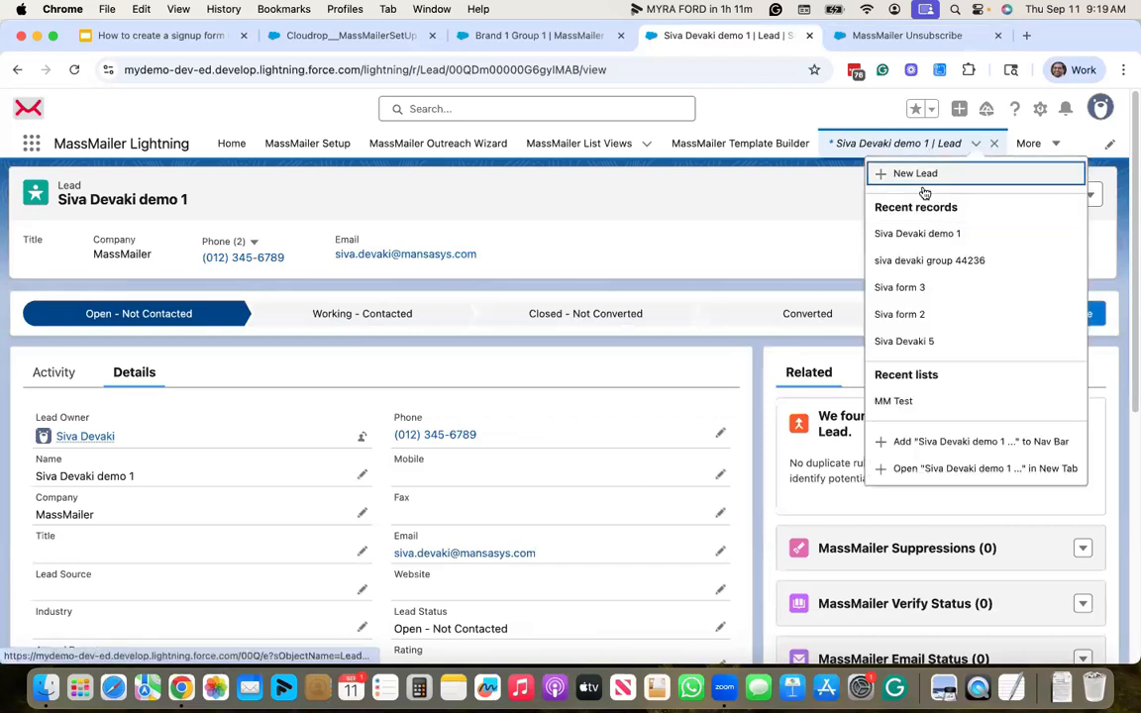
click(932, 402)
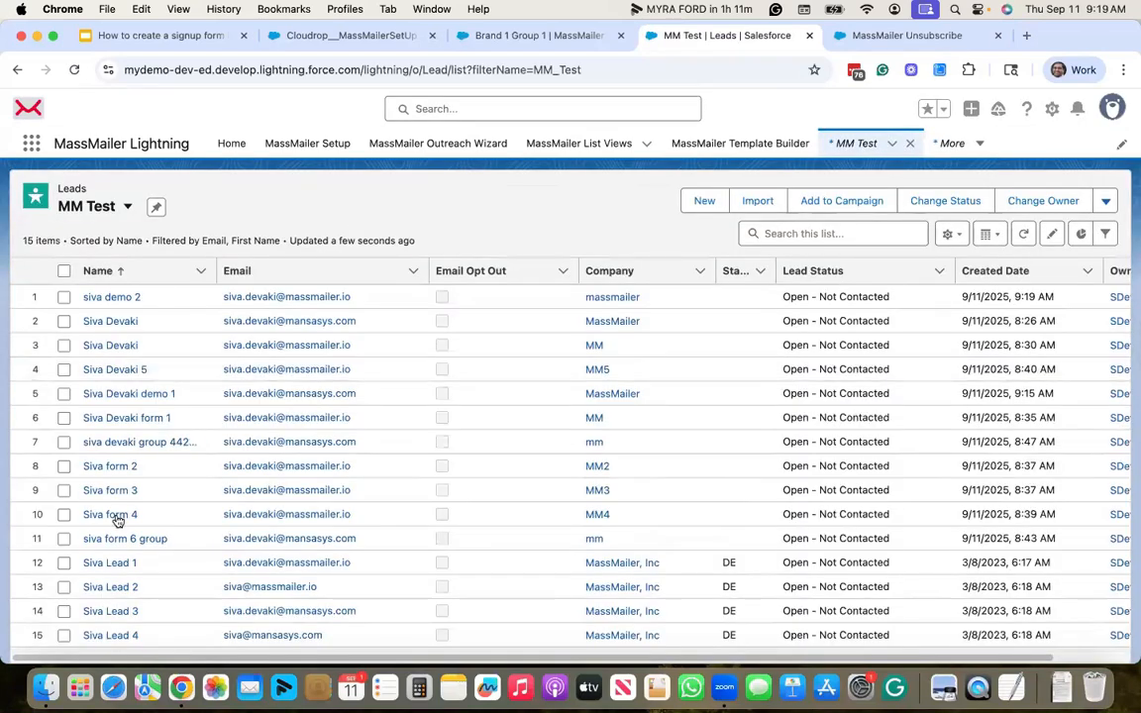
scroll(426, 556, down, 1)
scroll(426, 557, up, 1)
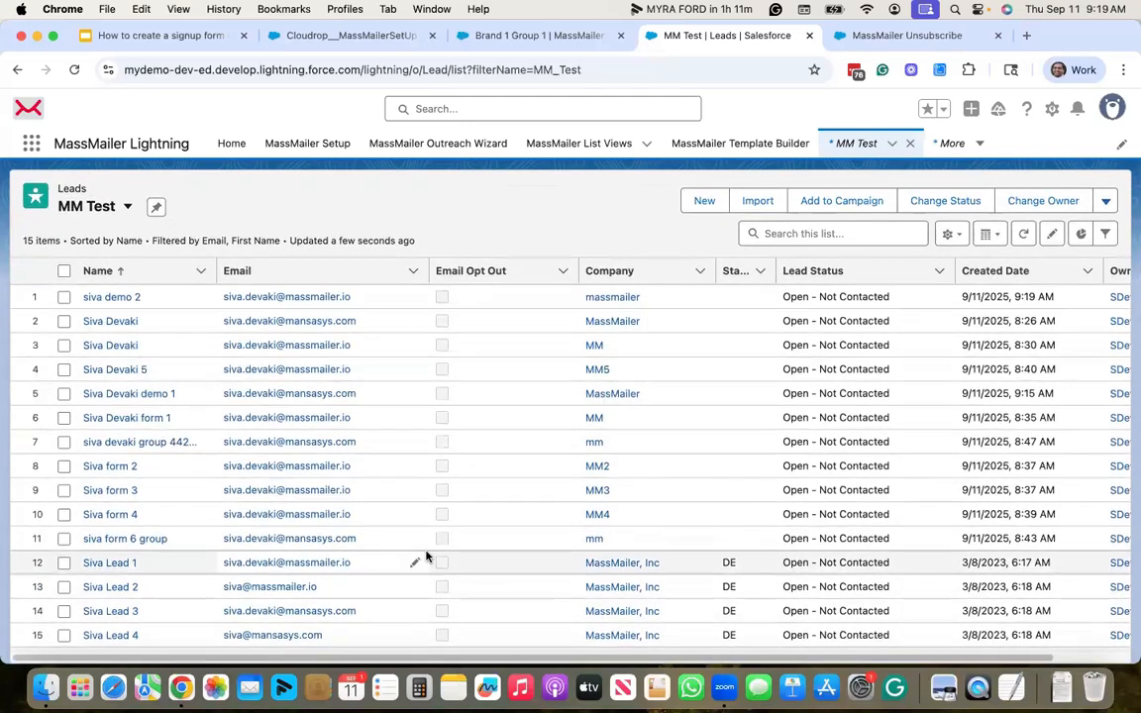
click(1030, 270)
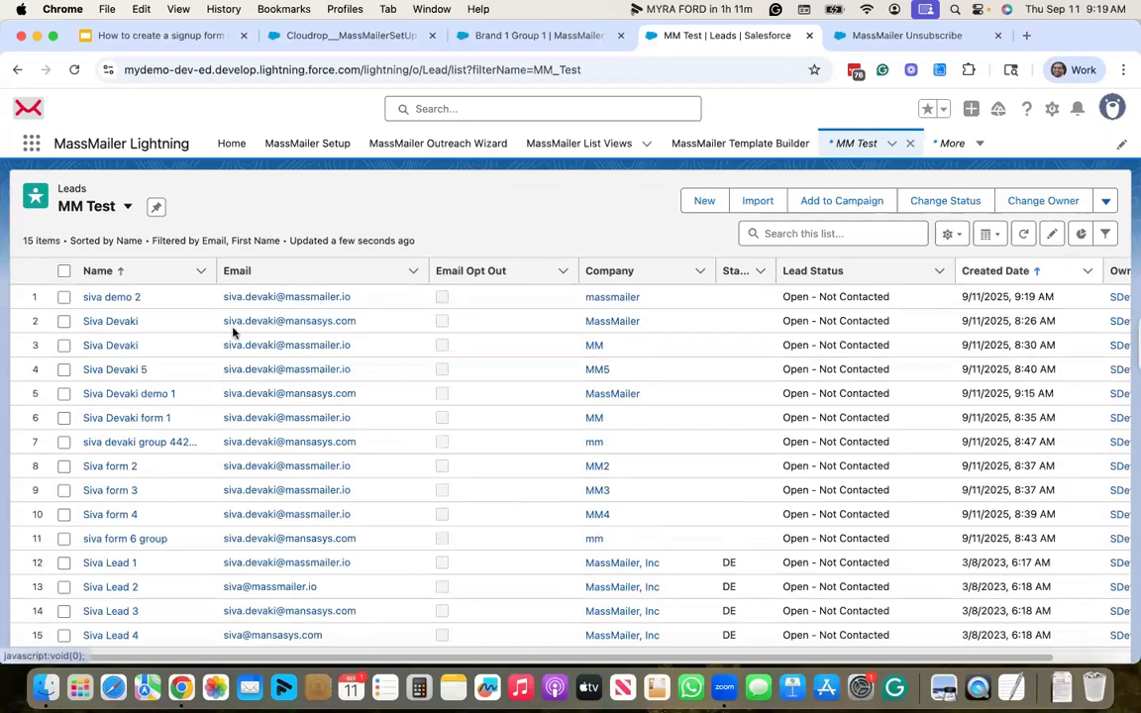
- Check suppression MS-0000051 (Brand 1 Group 2 group_unsubscribe) on the newest lead, then return to the thank-you page
click(110, 299)
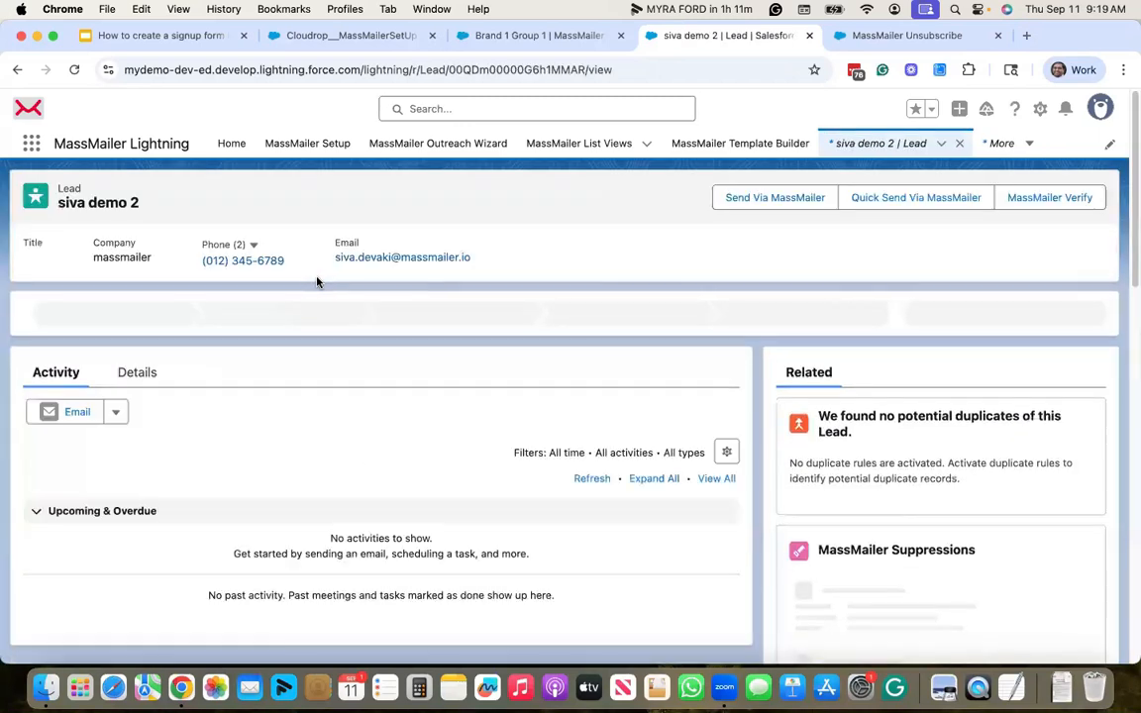
scroll(859, 458, down, 3)
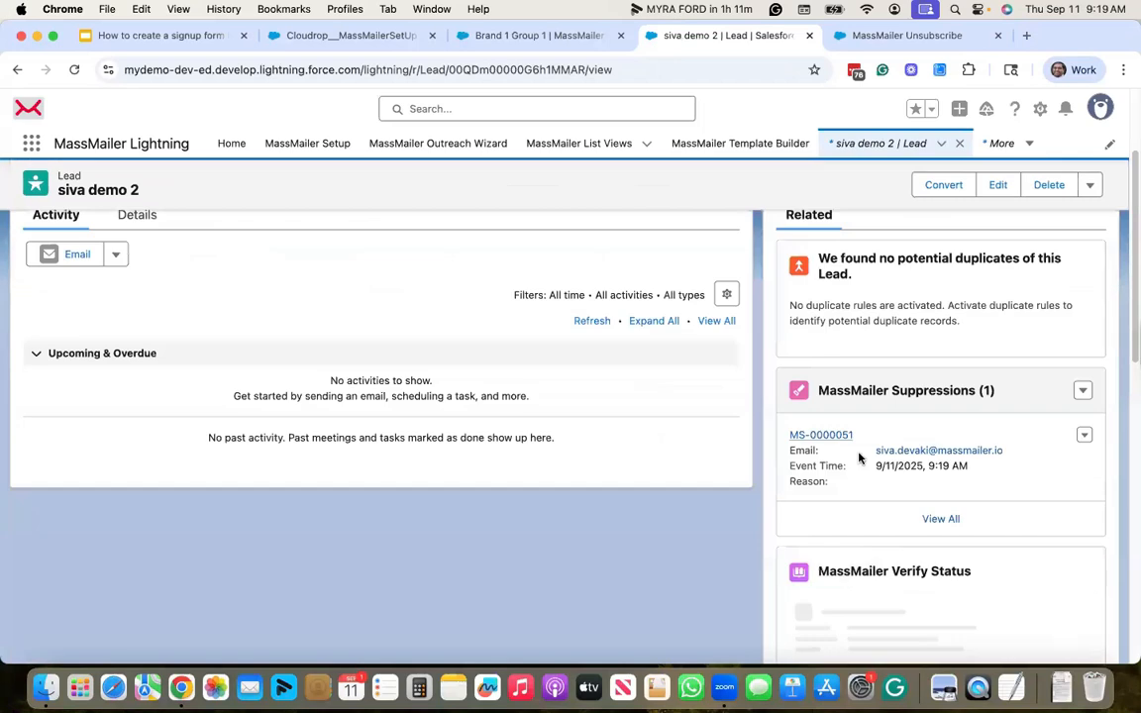
click(922, 389)
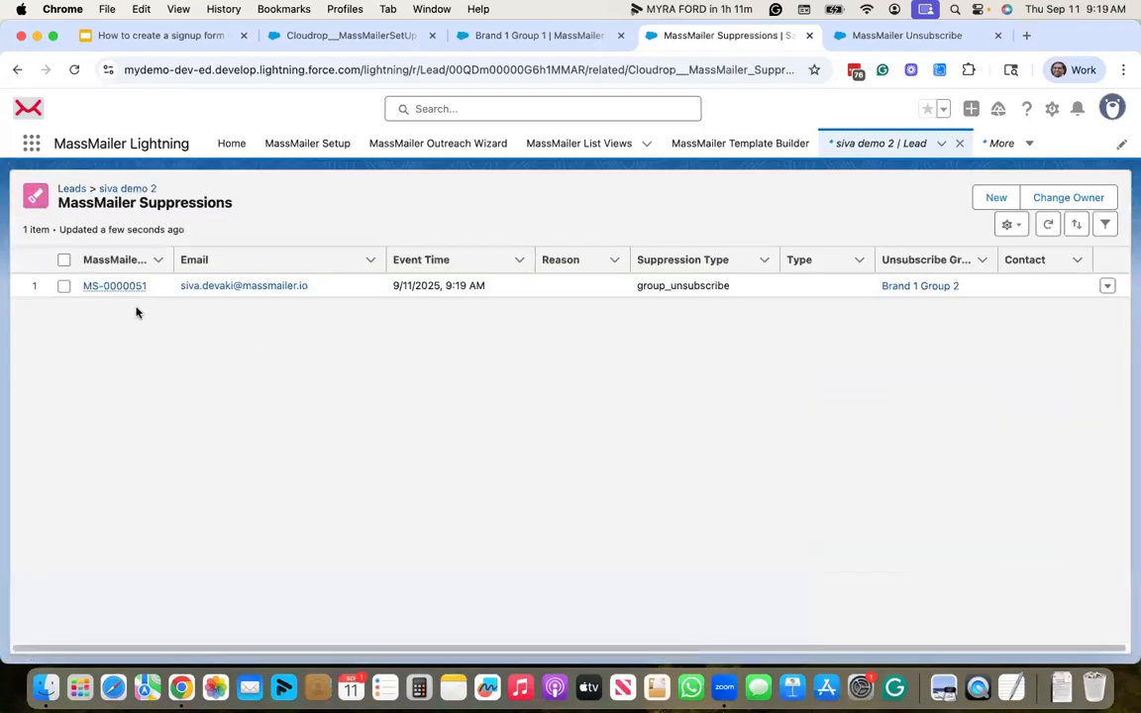
click(115, 286)
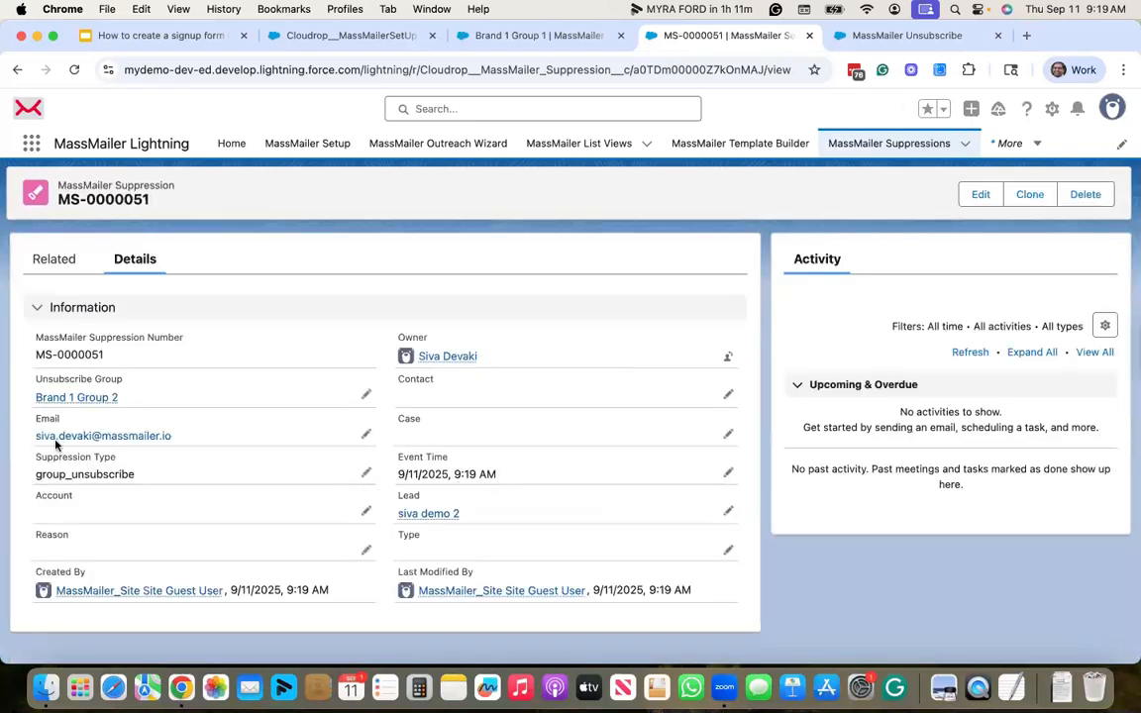
mouse_move(61, 406)
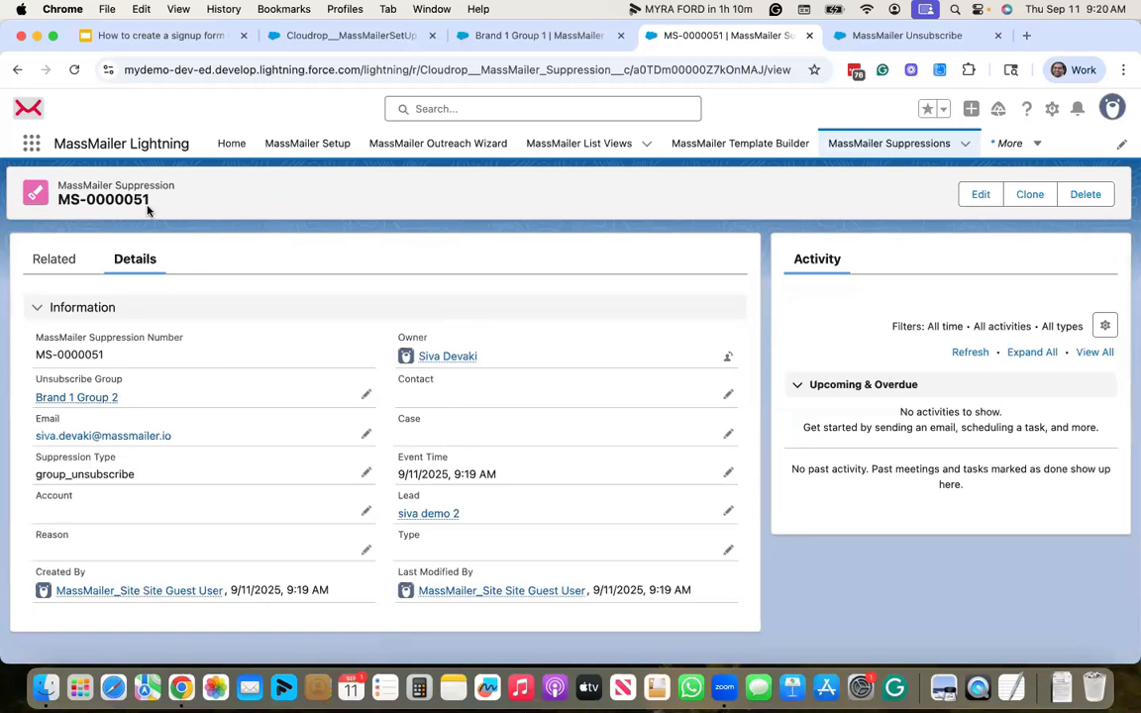
click(865, 38)
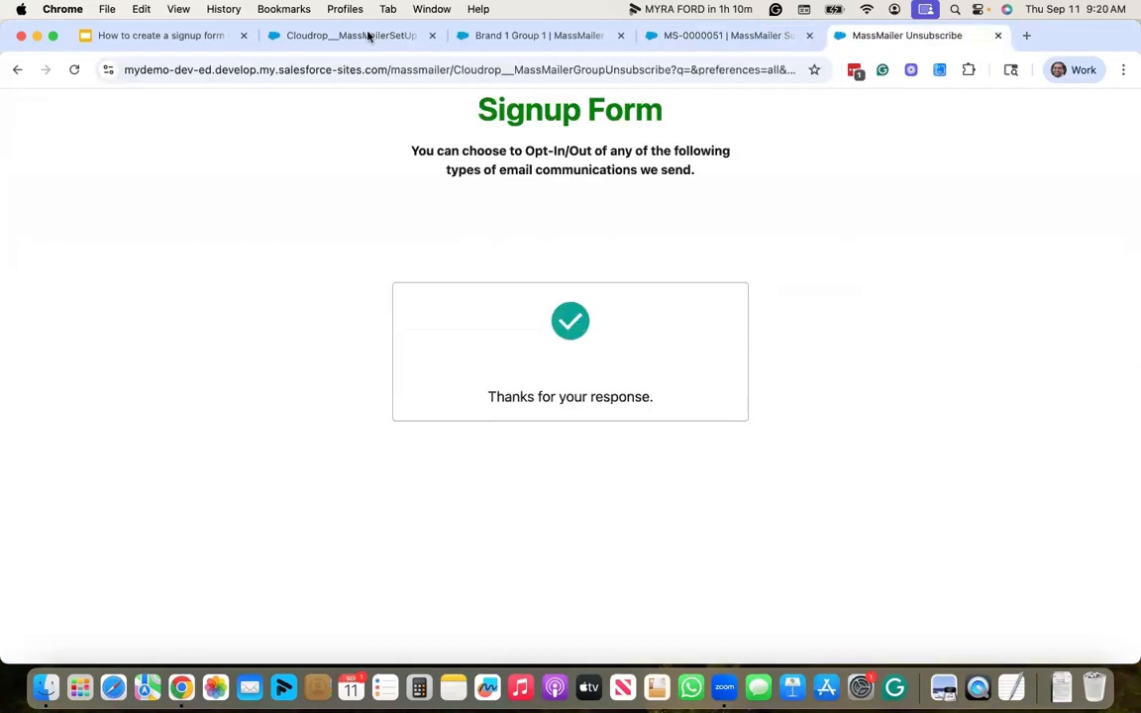
- Copy the one-group signup path ending id=87123&signupForm=yes from the Slides deck
key(super+1)
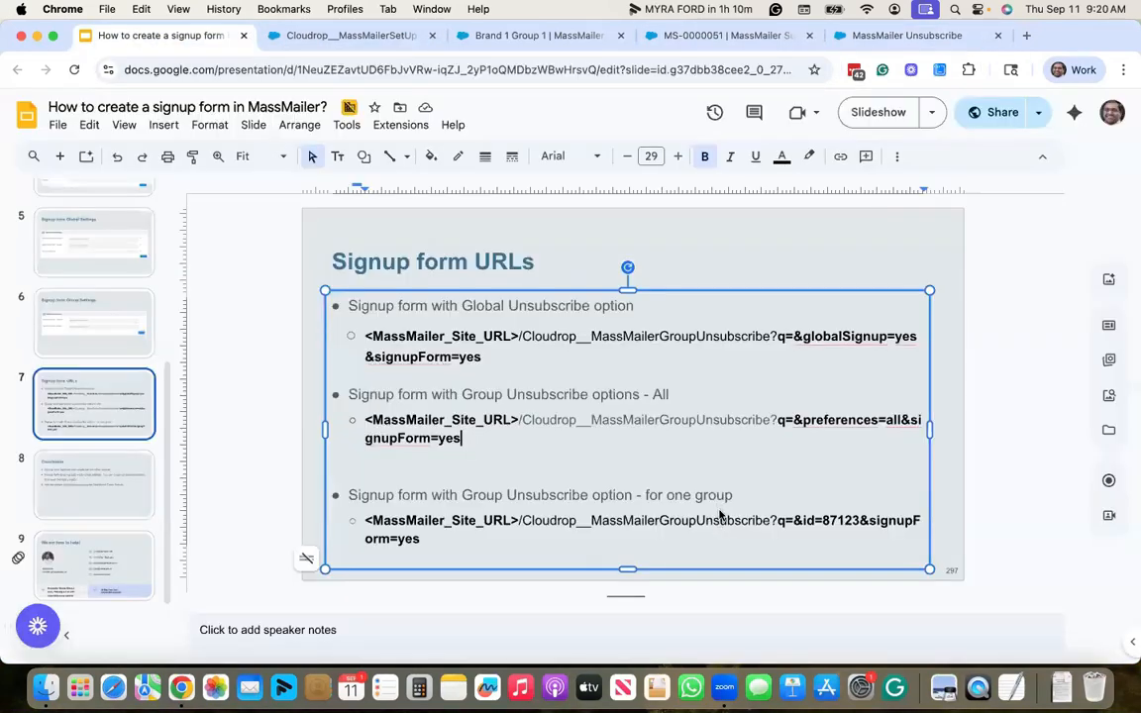
click(514, 522)
click(519, 520)
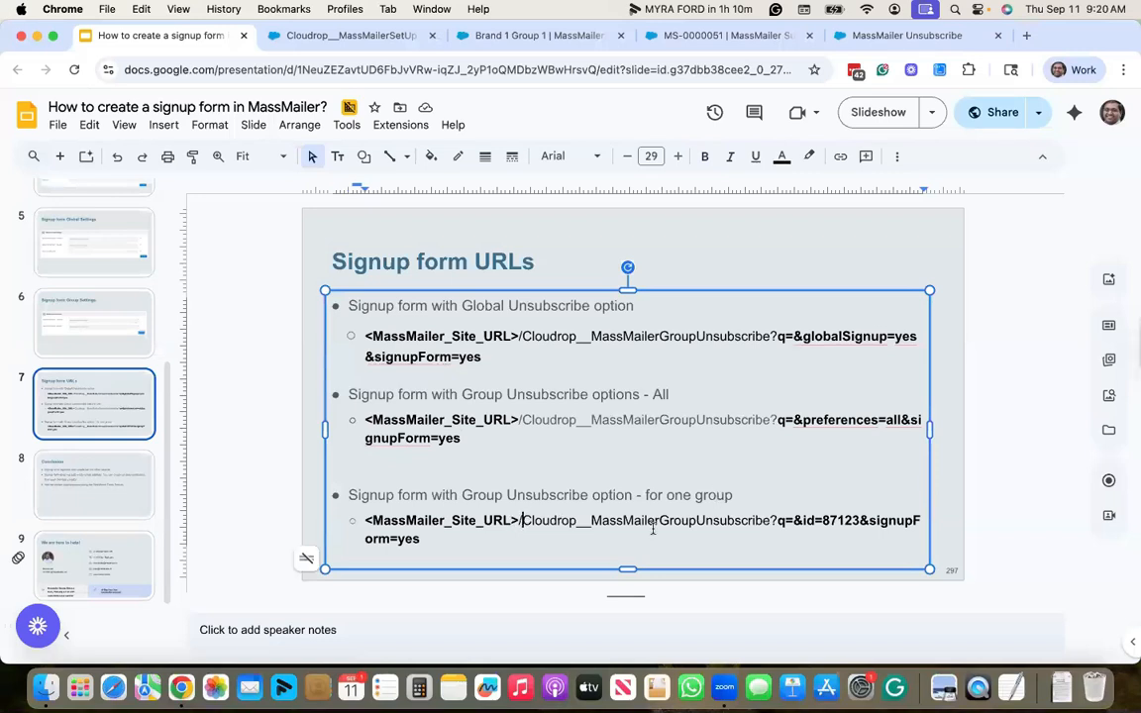
key(shift+Down)
key(super+c)
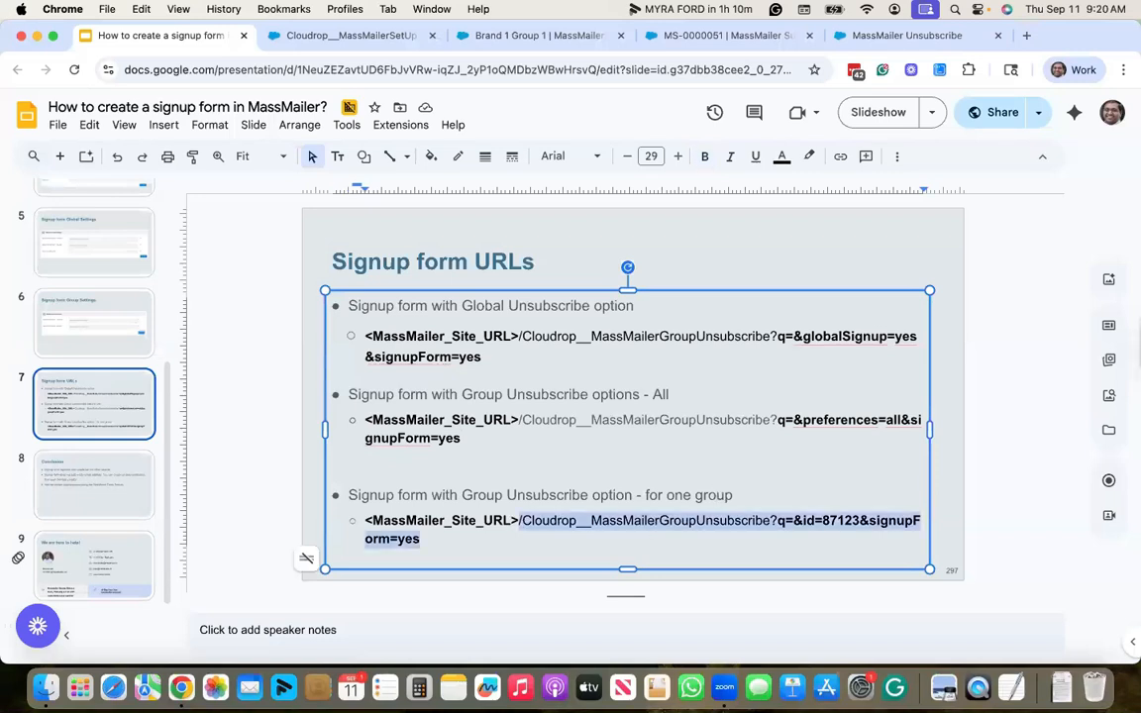
- Paste that path over the existing path in the signup page's web address
click(891, 37)
click(466, 70)
click(500, 71)
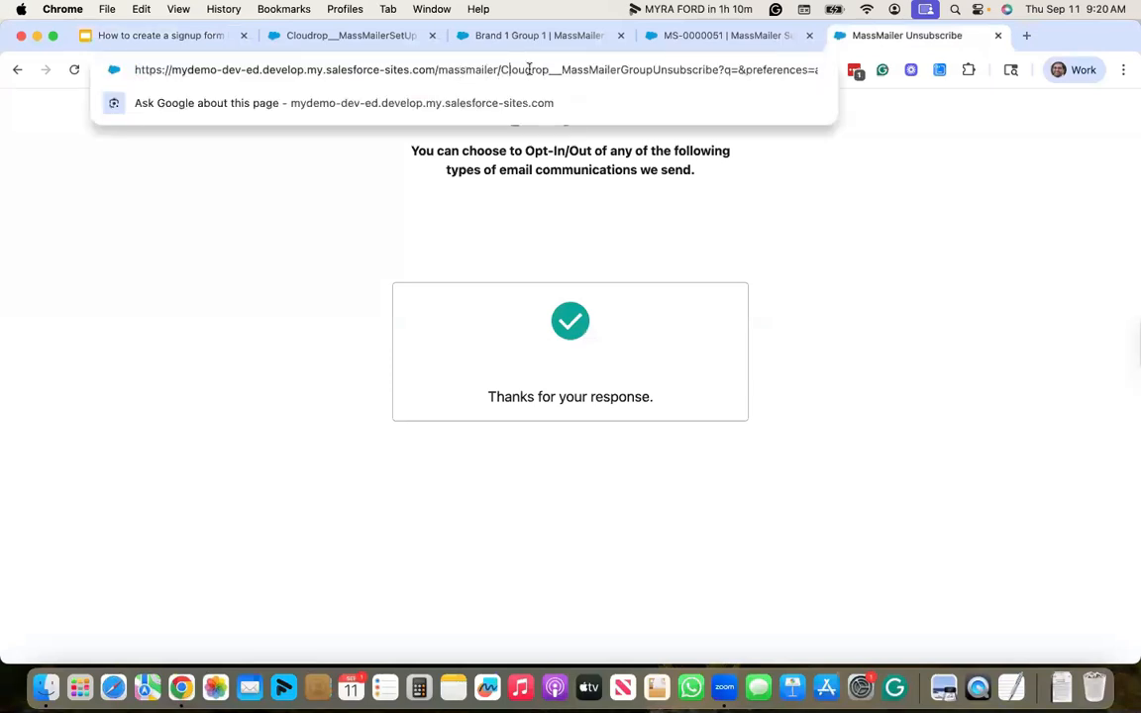
key(shift+super+Right)
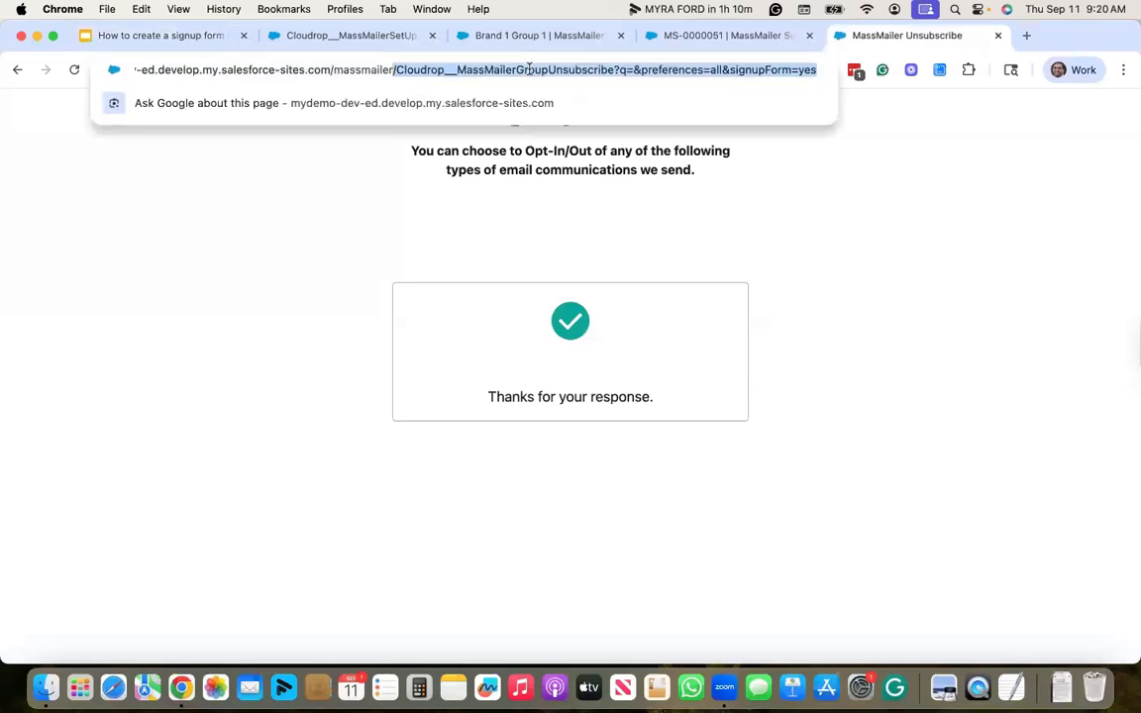
key(super+v)
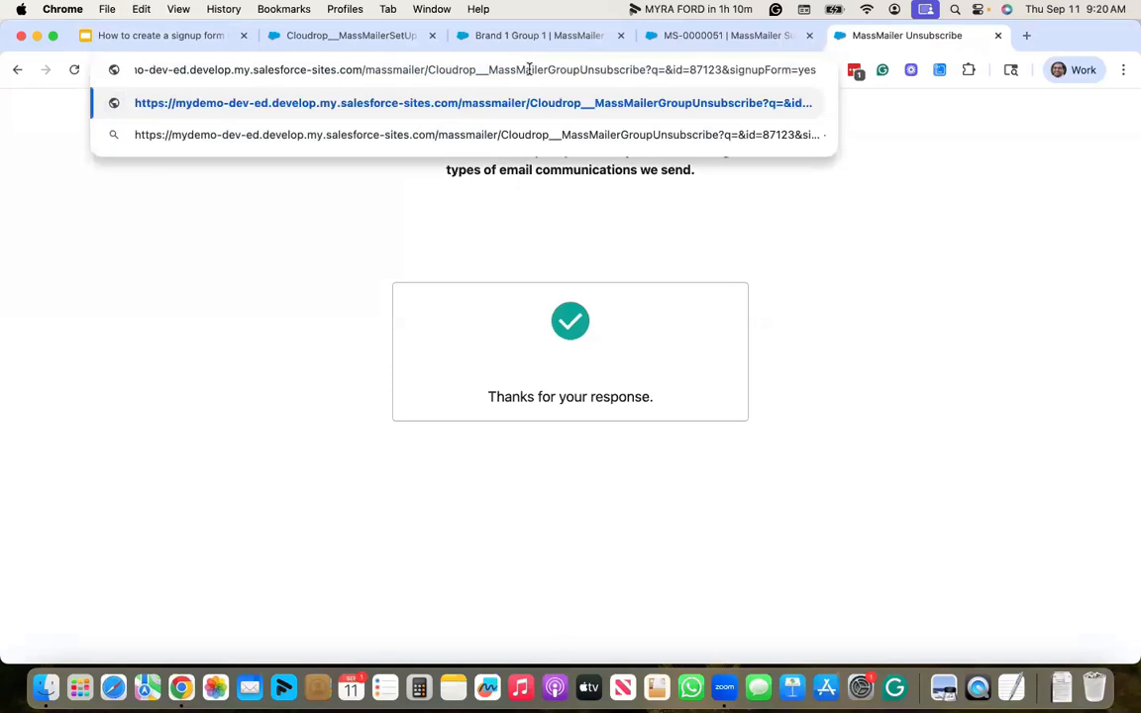
- Load the single-group signup form and fill in the contact's email, first name, last name and company massmailer
key(Return)
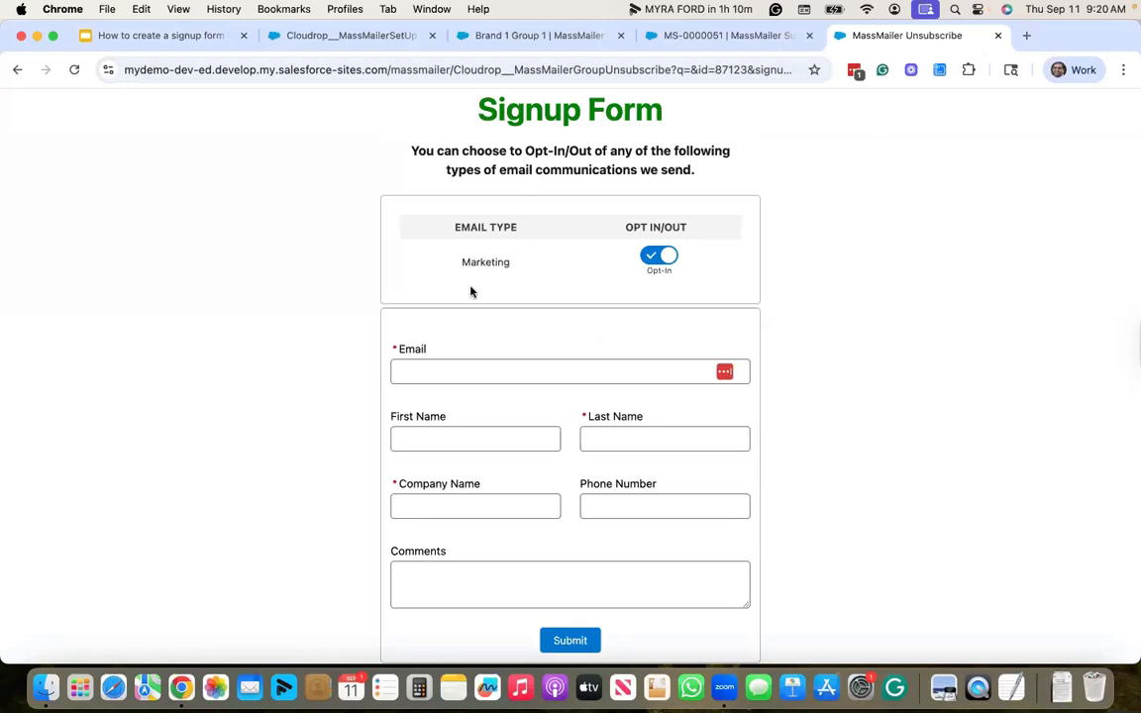
click(492, 381)
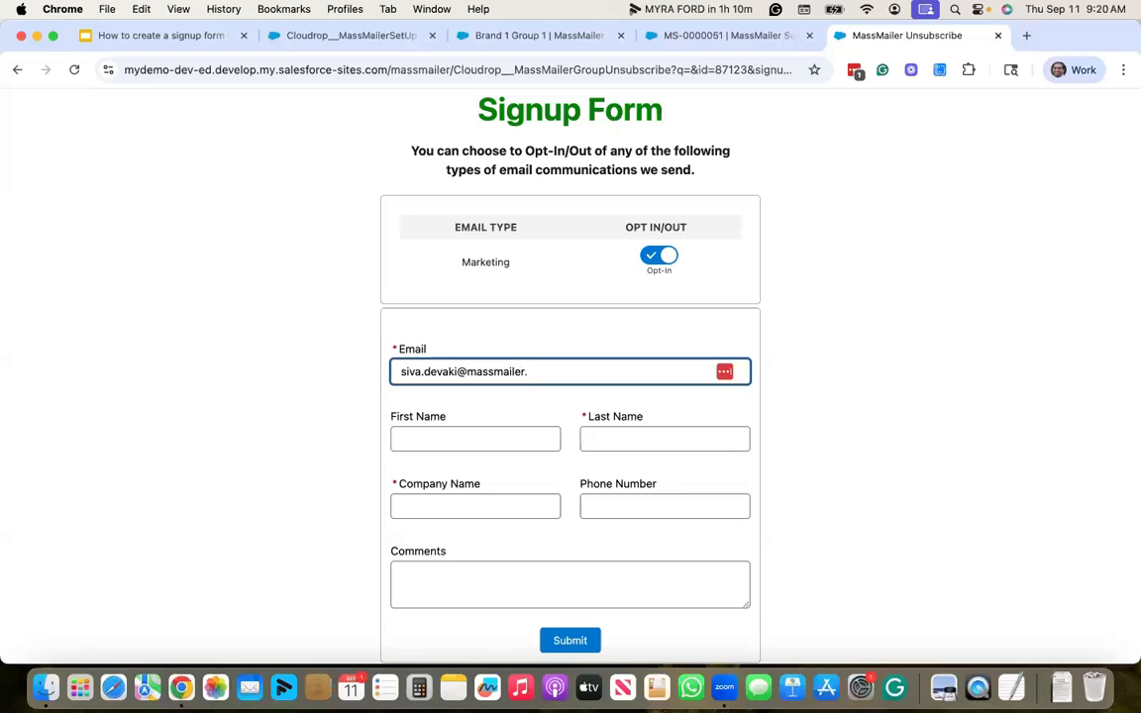
key(Tab)
text(siva)
key(Tab)
text(demo 3)
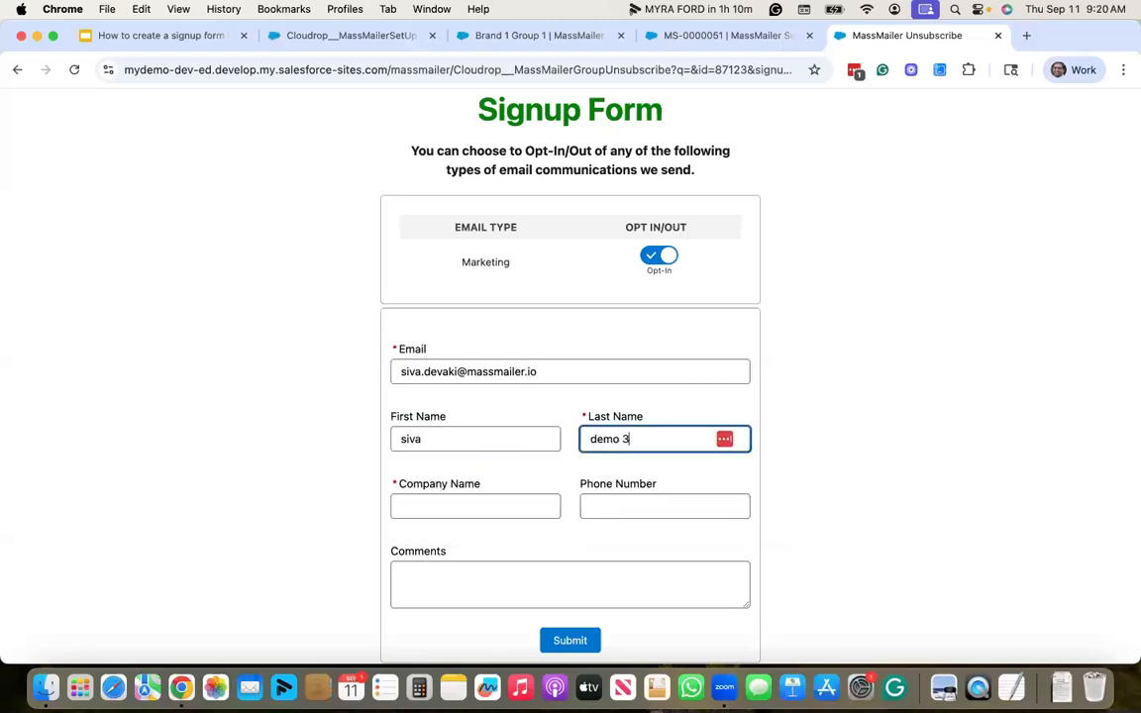
key(Tab)
text(massmailer)
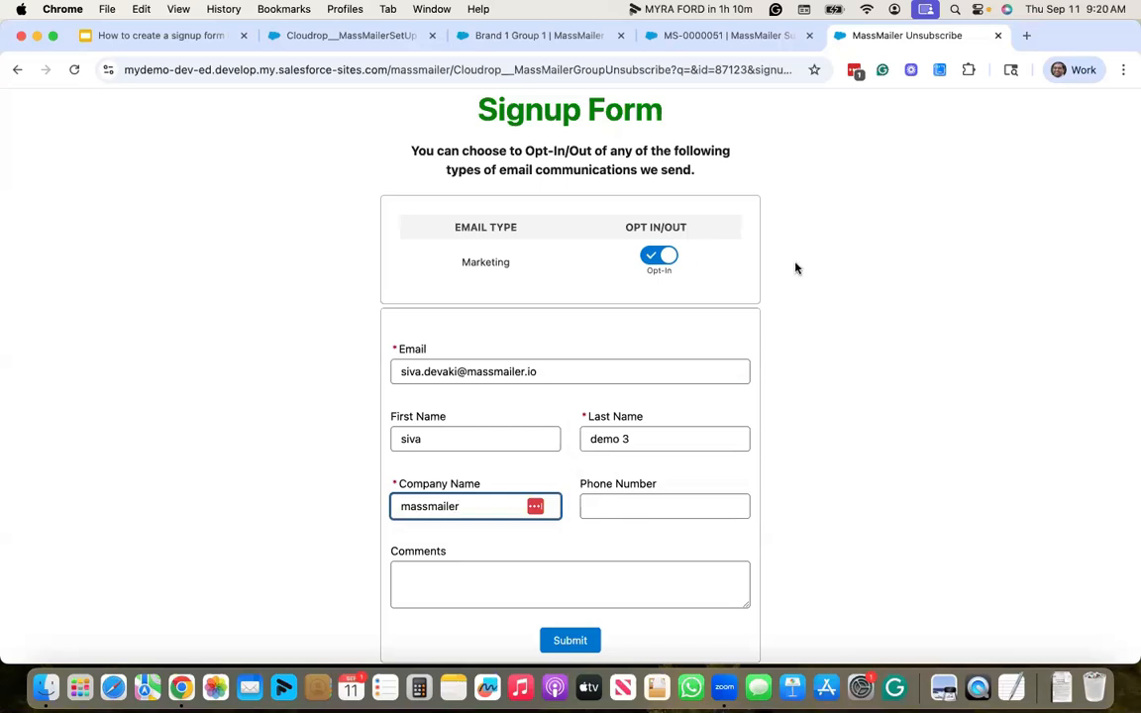
- Set the Marketing group to Opt-Out and submit the form
click(873, 269)
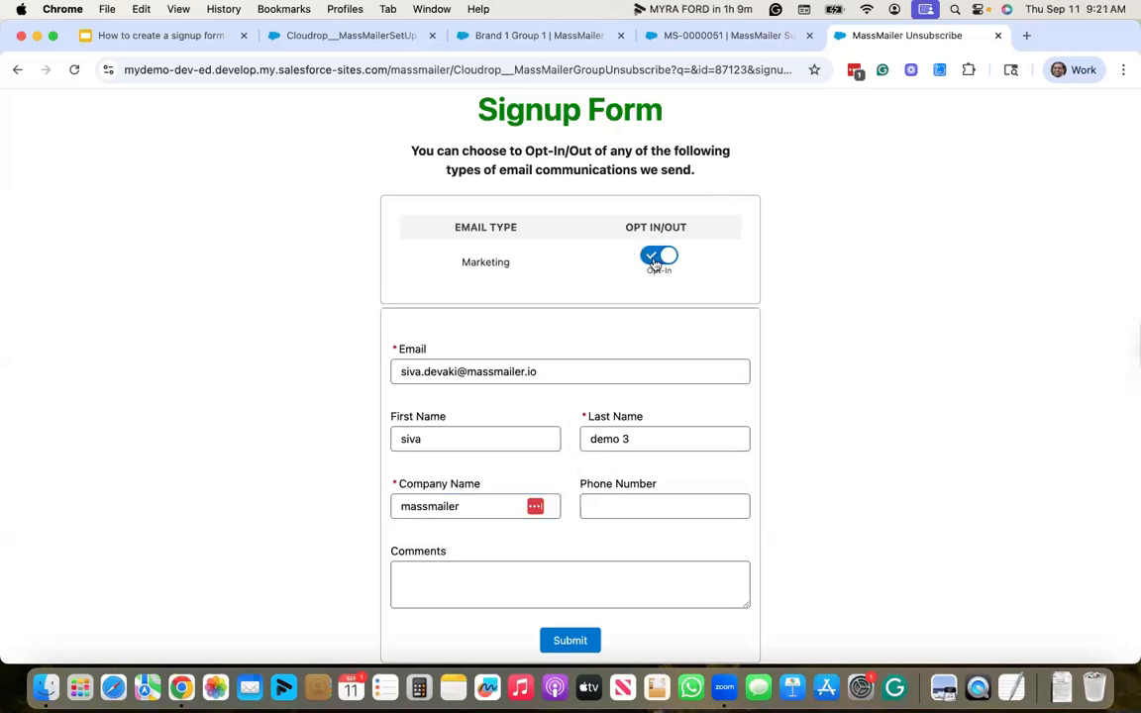
click(673, 259)
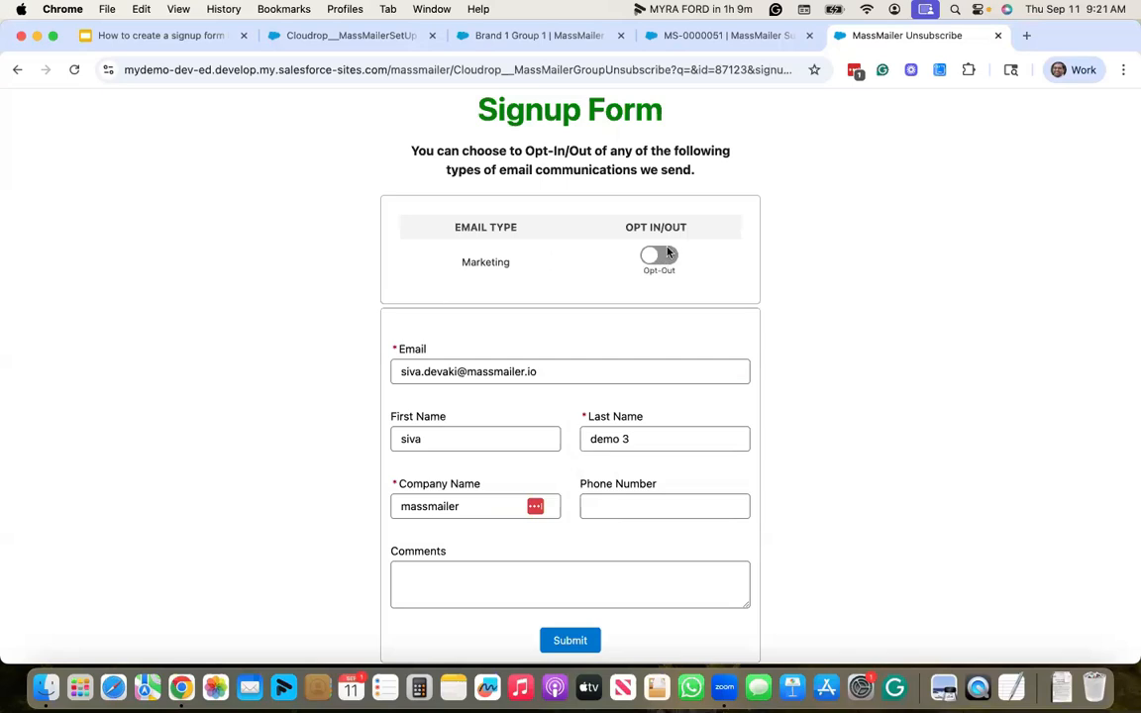
click(562, 649)
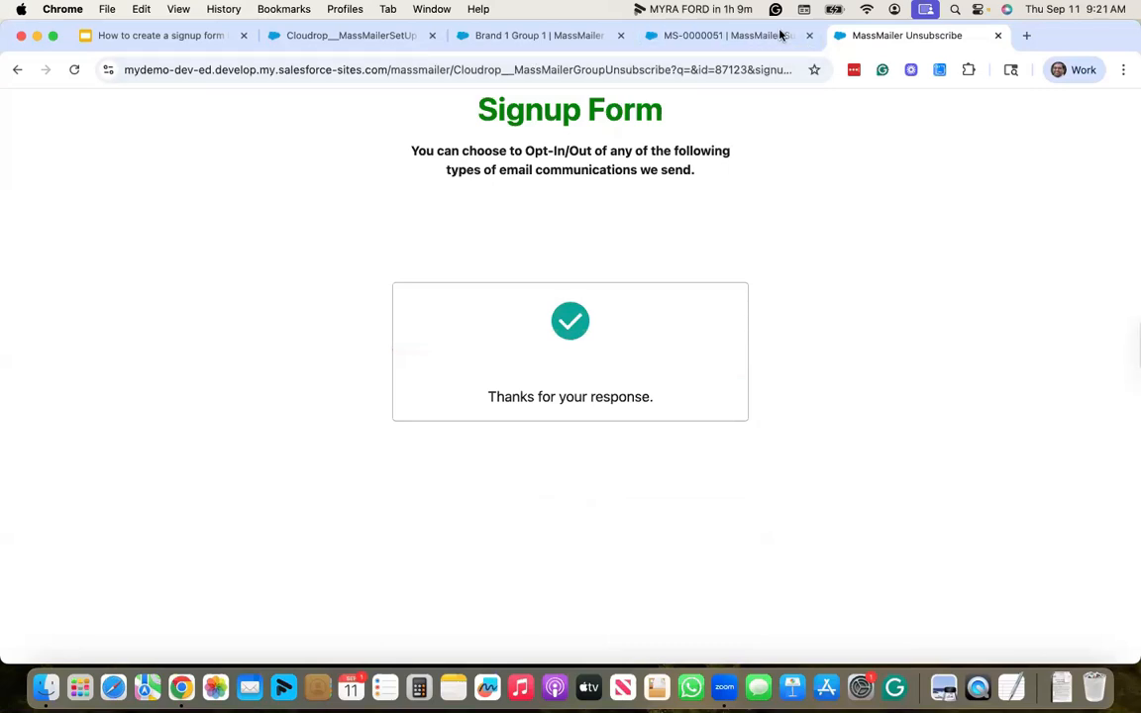
- Open the newest lead from the MM Test list and view its suppression record MS-0000052
click(687, 45)
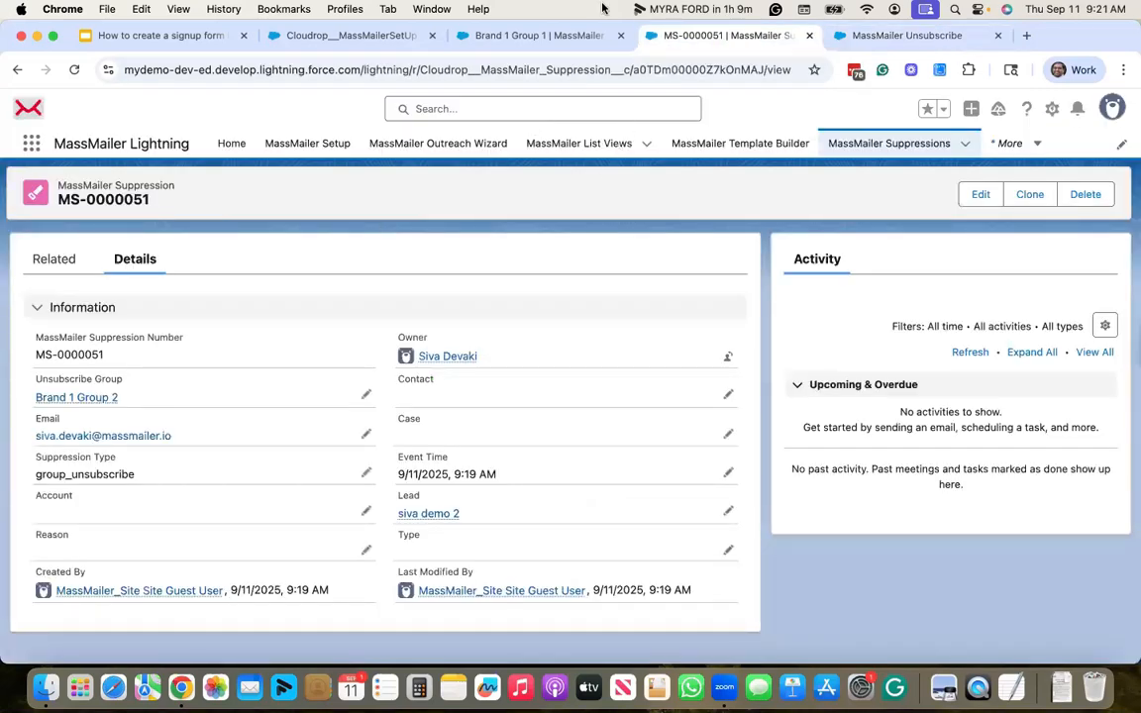
click(1038, 146)
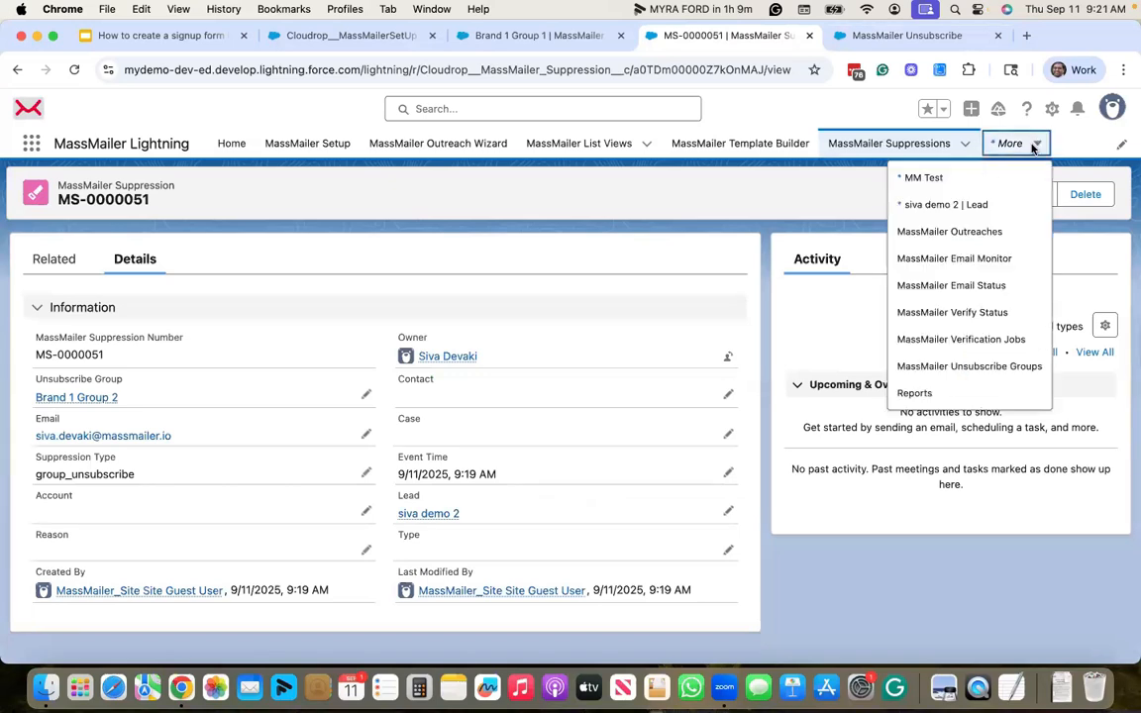
click(920, 180)
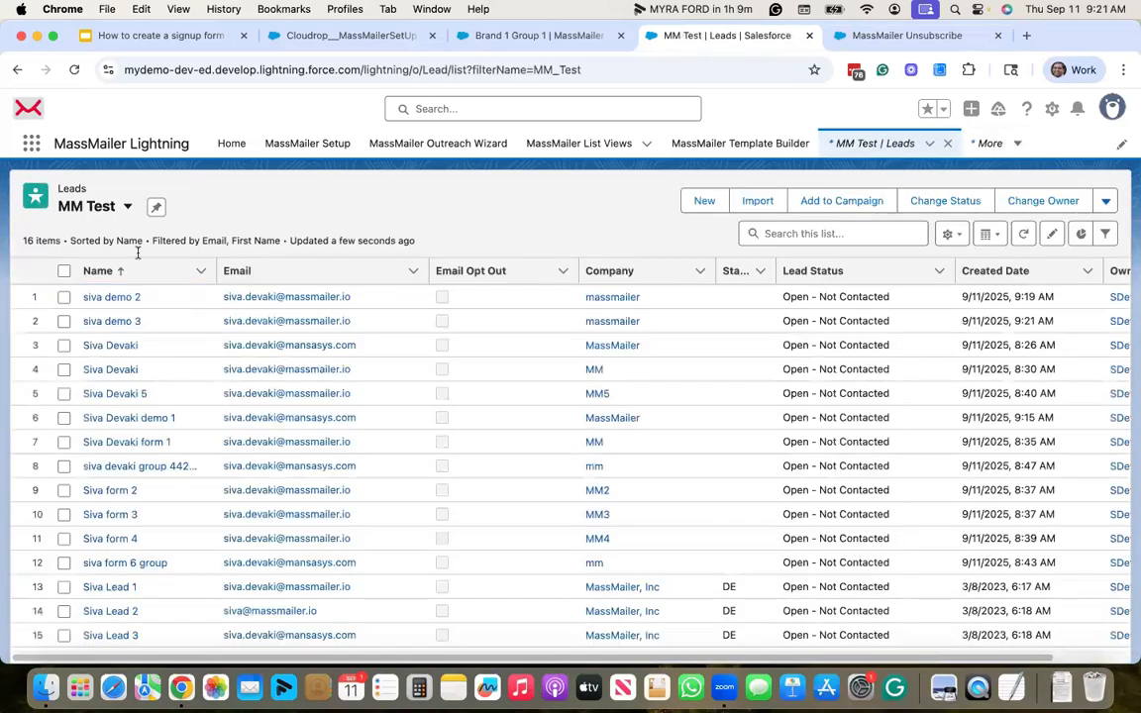
click(127, 323)
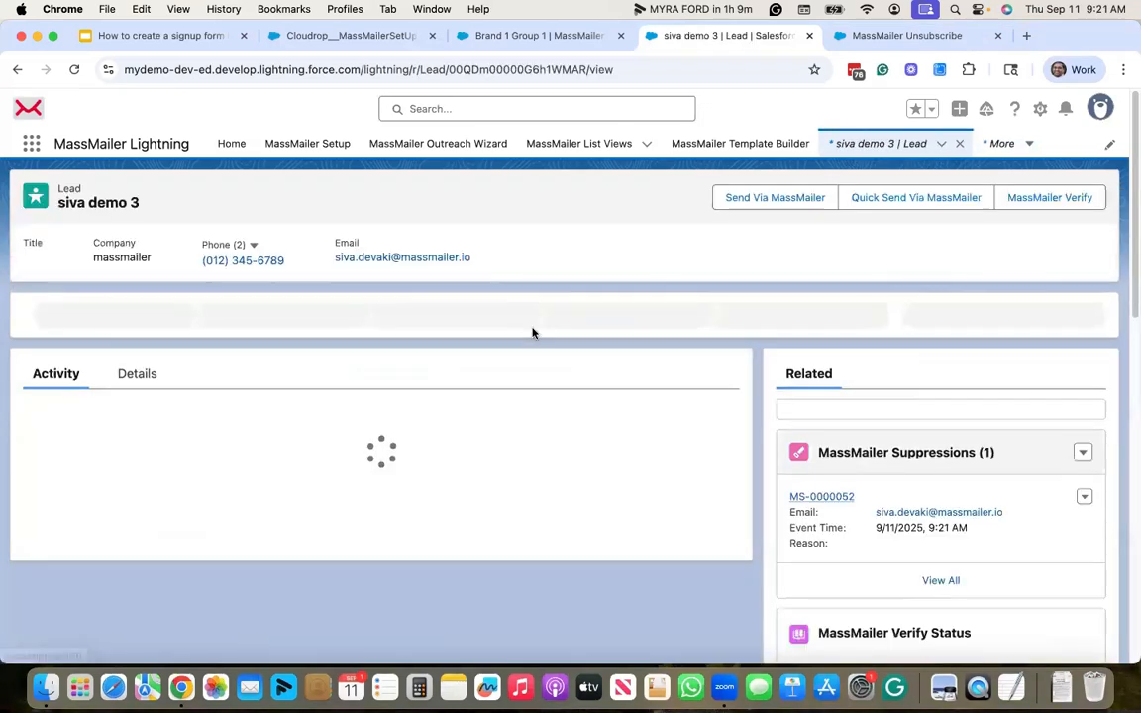
scroll(747, 257, down, 3)
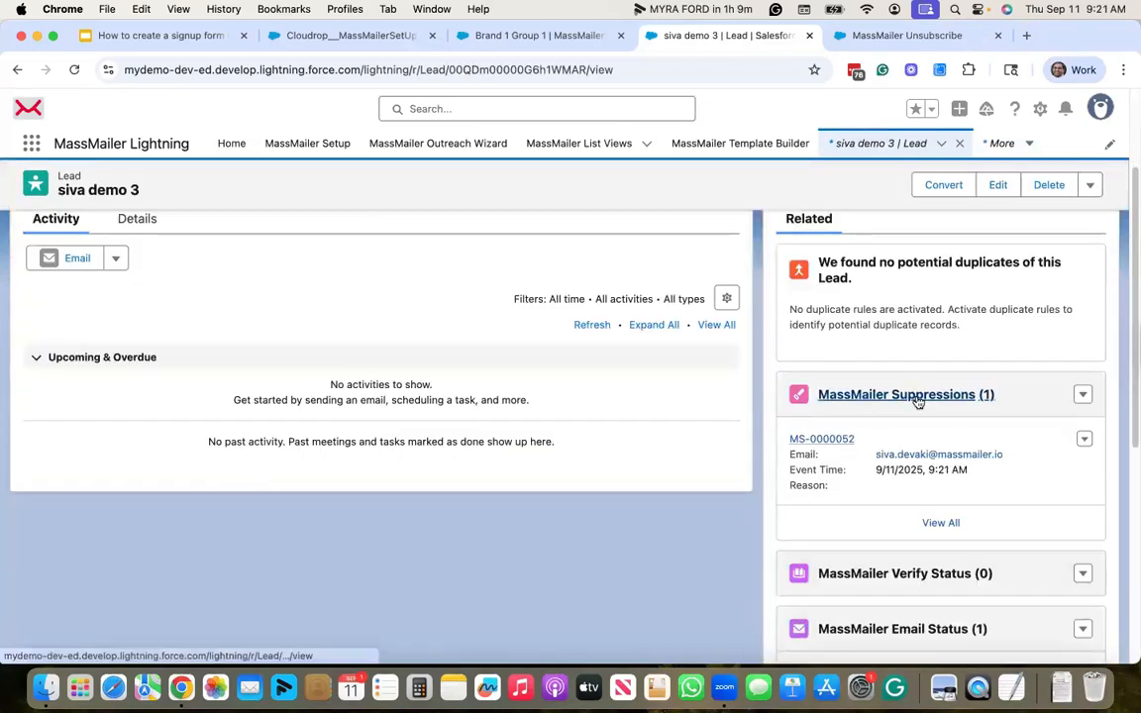
click(917, 396)
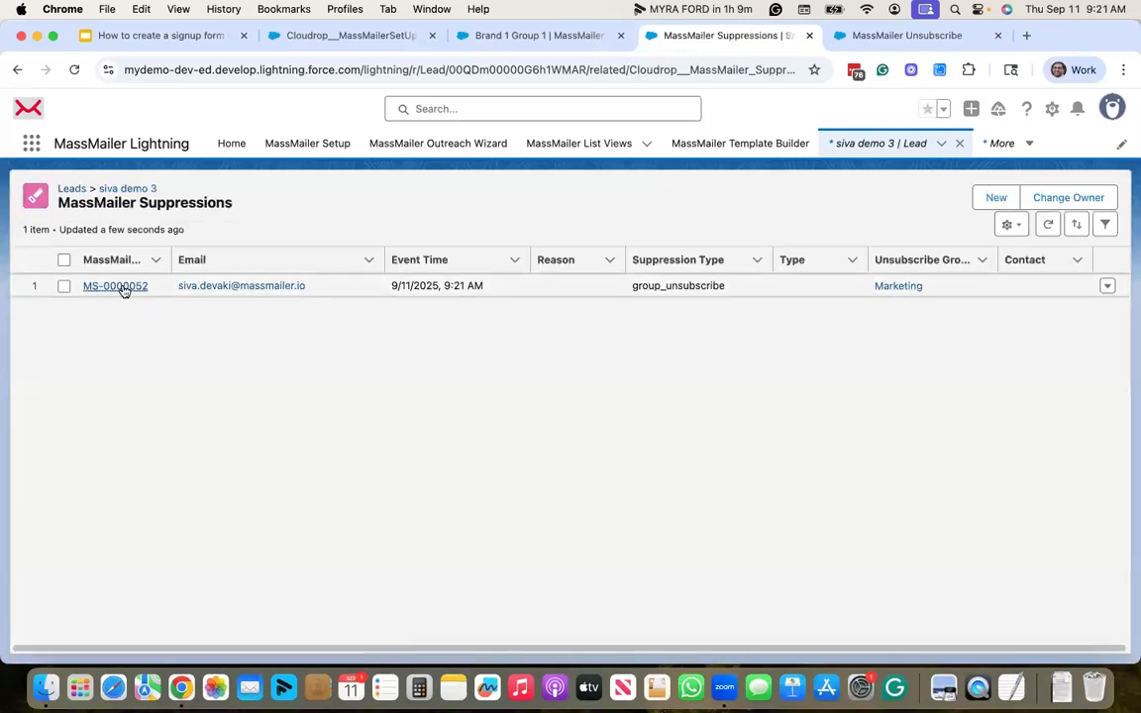
click(121, 288)
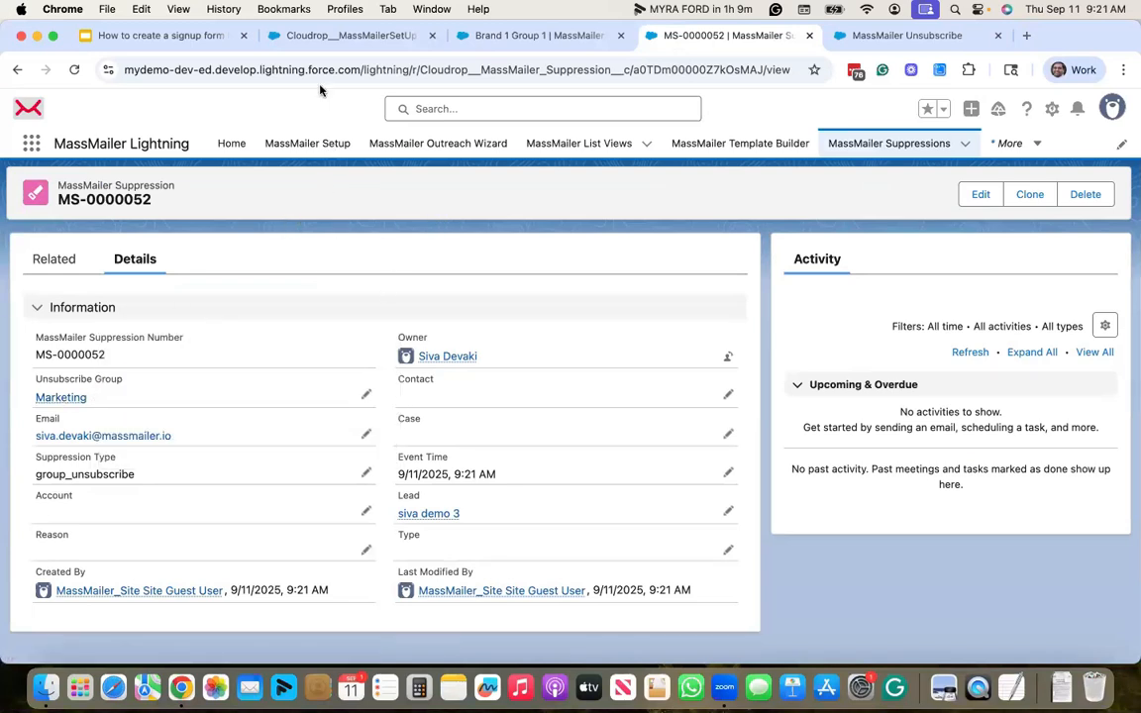
- Scroll the MassMailer Setup page down to the Email Preferences Center Settings list
click(347, 38)
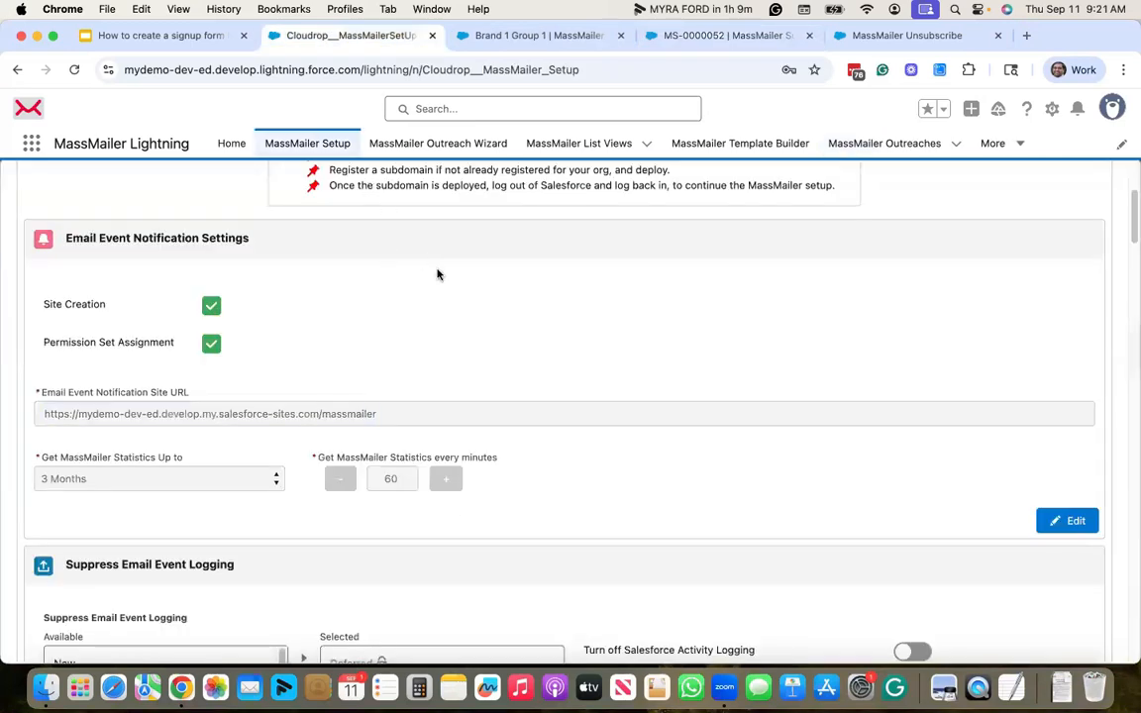
scroll(430, 298, down, 1)
scroll(430, 297, up, 3)
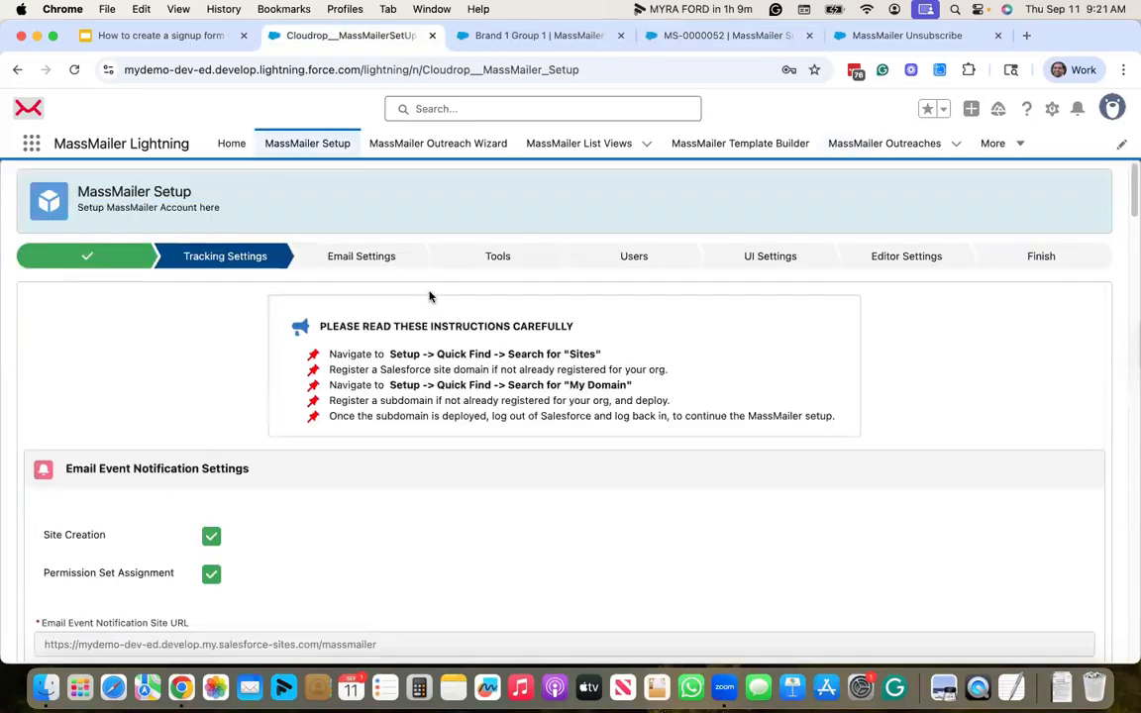
scroll(464, 366, down, 10)
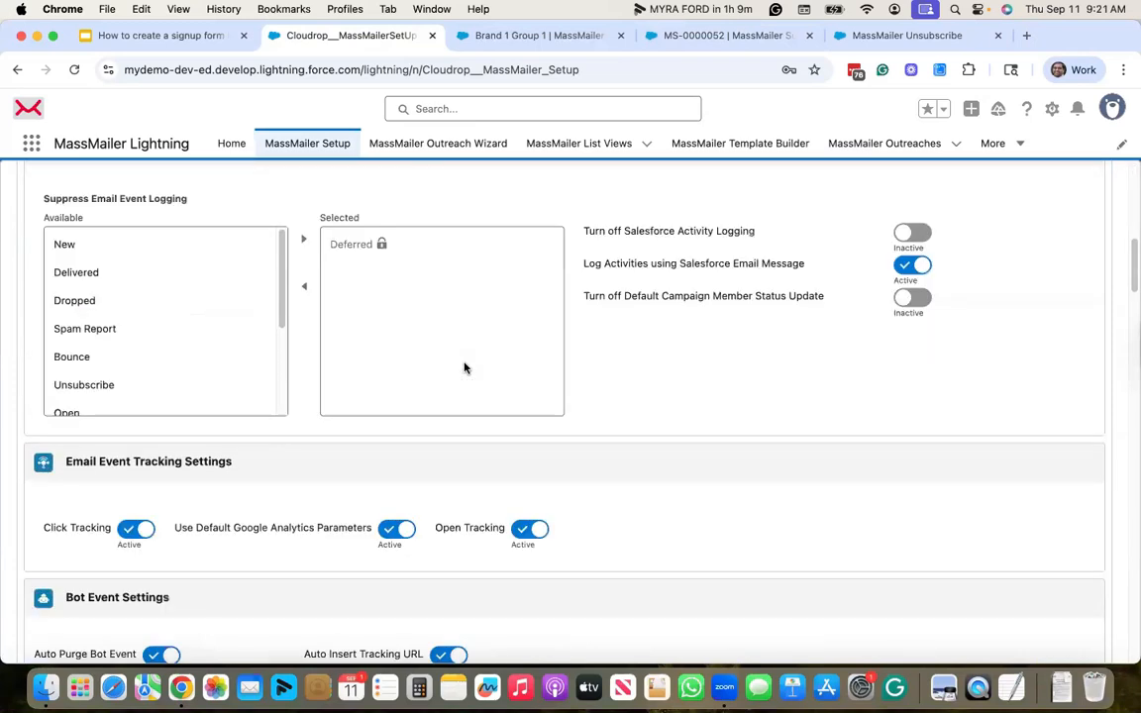
scroll(463, 367, down, 10)
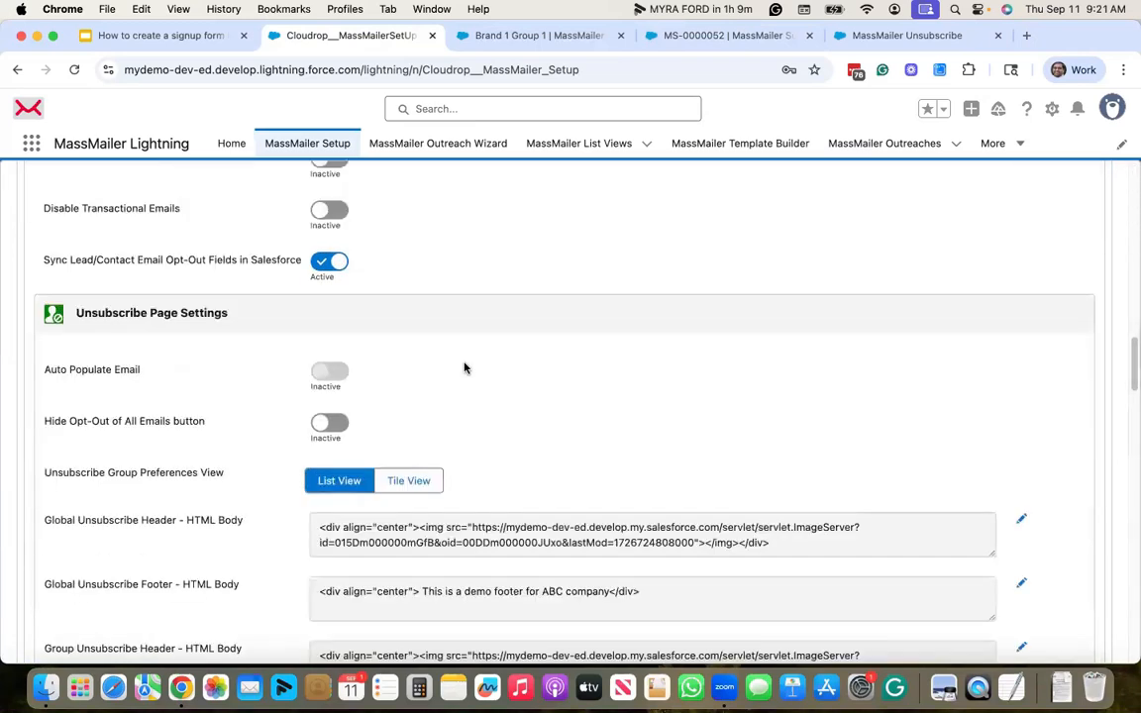
scroll(464, 368, up, 3)
scroll(463, 367, down, 15)
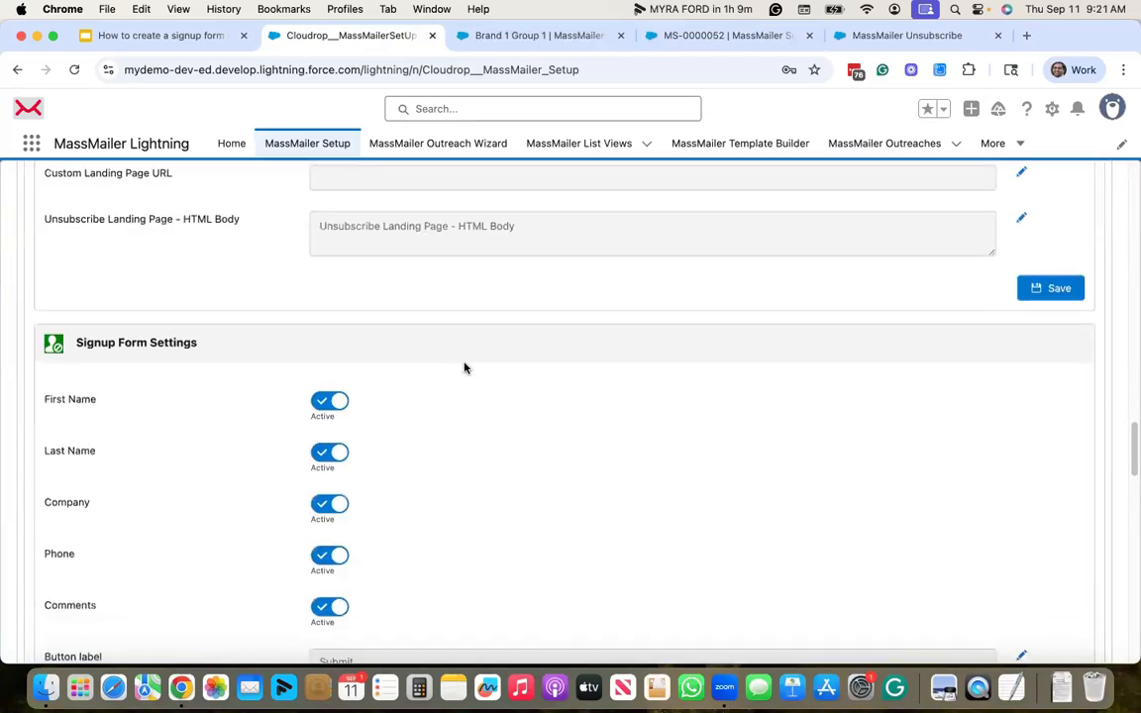
scroll(464, 367, down, 8)
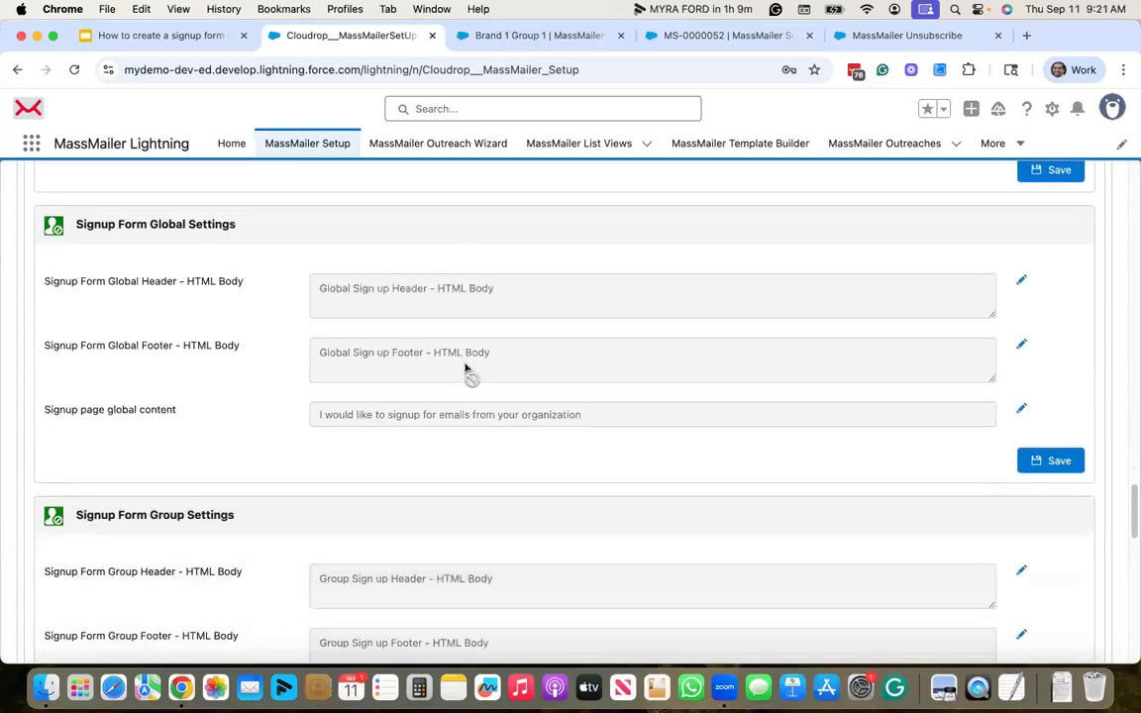
scroll(463, 368, down, 8)
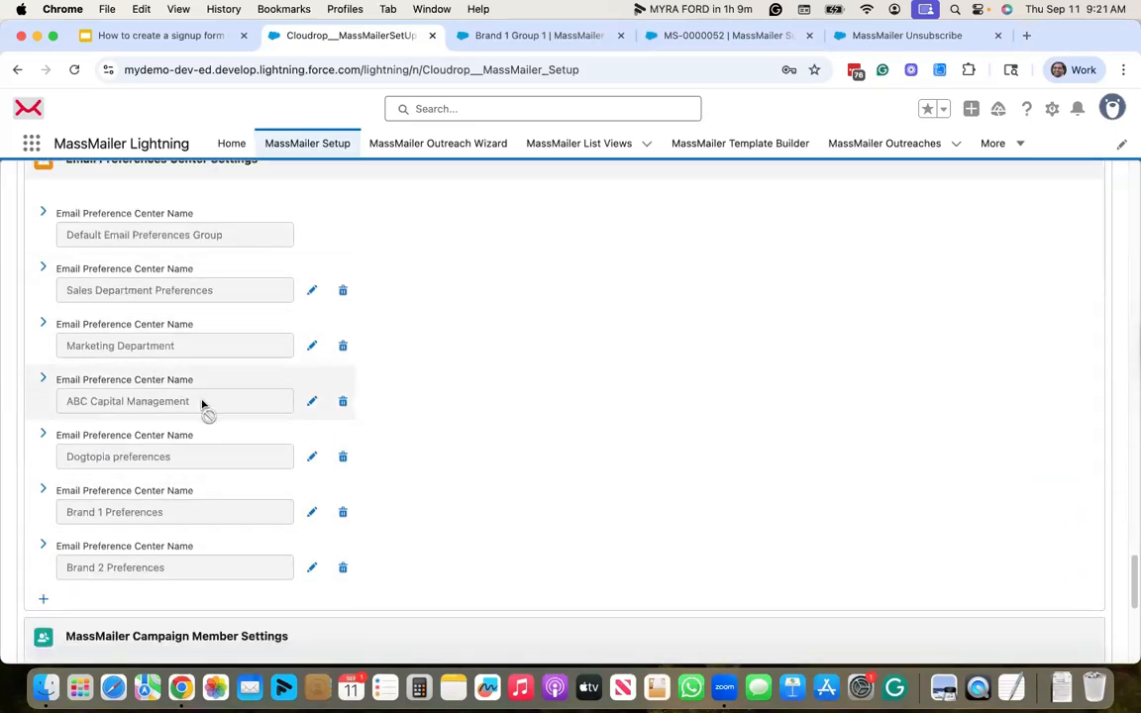
scroll(65, 506, down, 2)
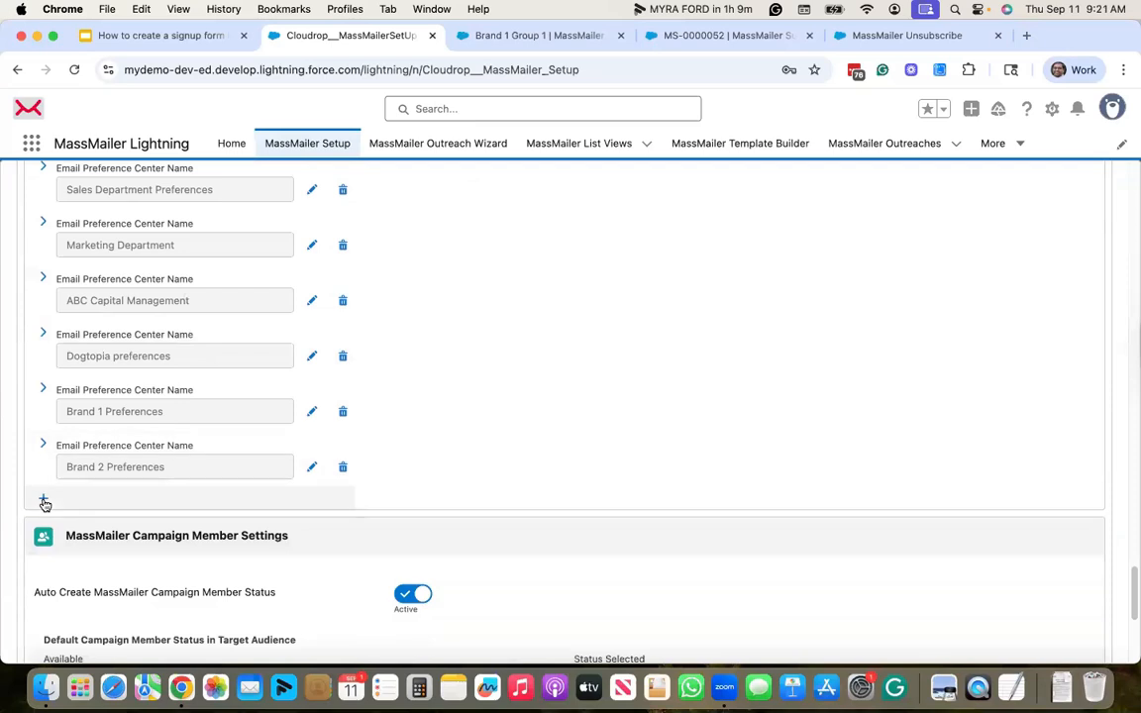
- Add a new email preference center named 'My demo preferences'
click(44, 499)
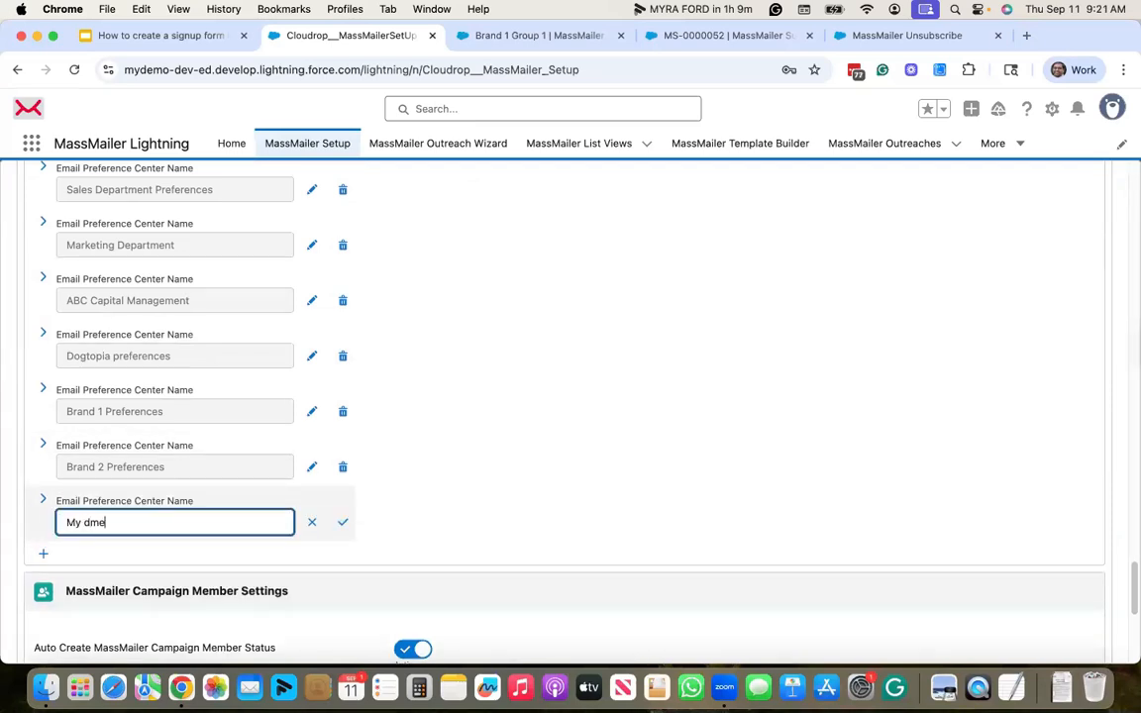
text(My dme)
key(BackSpace)
key(BackSpace)
text(emo preference)
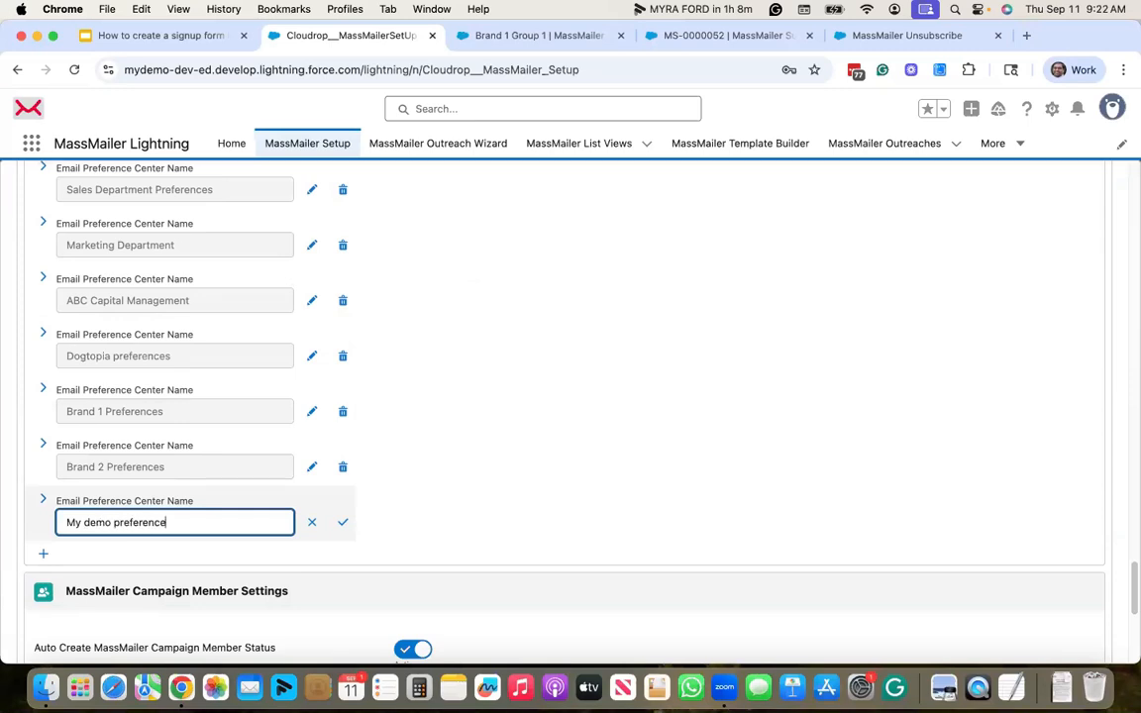
text(s)
key(Return)
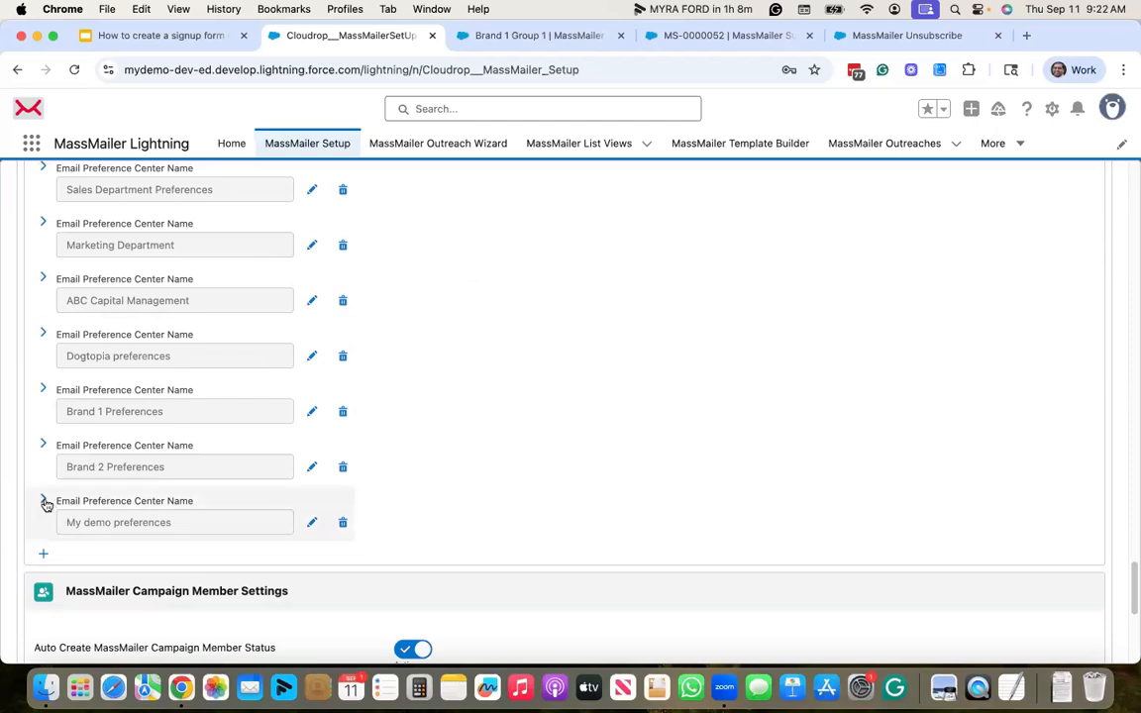
- Add unsubscribe group 'group 1' with description 'gr' to My demo preferences
click(43, 502)
click(147, 575)
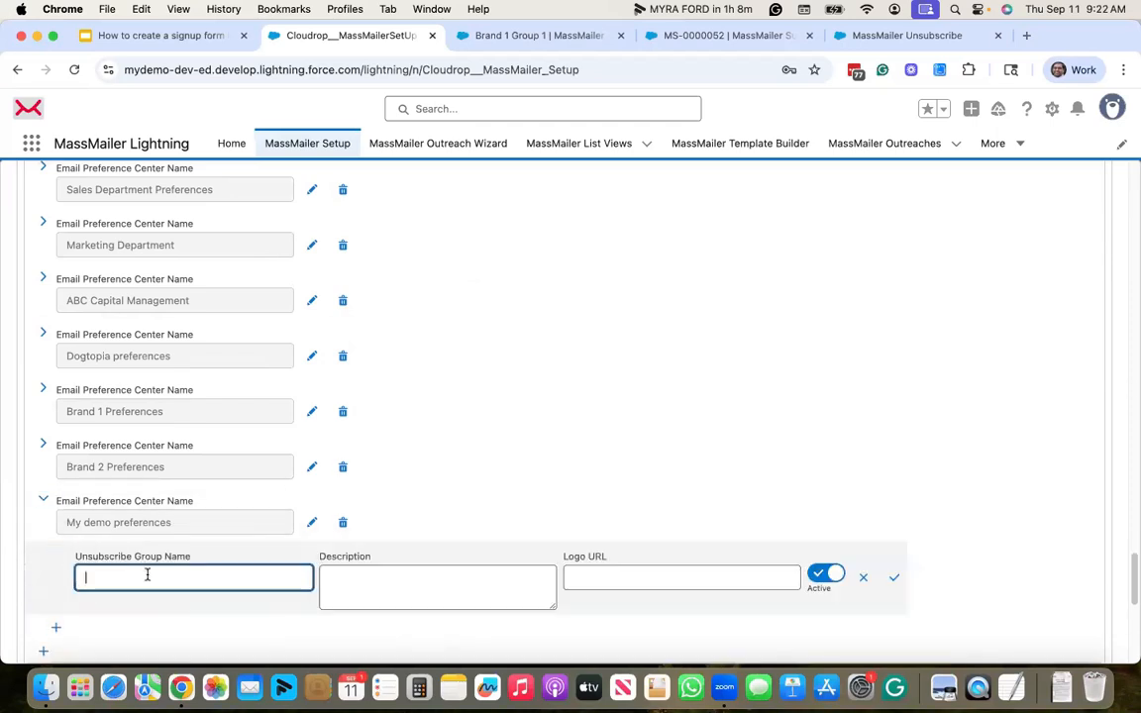
text(group 1)
key(Tab)
text(gr)
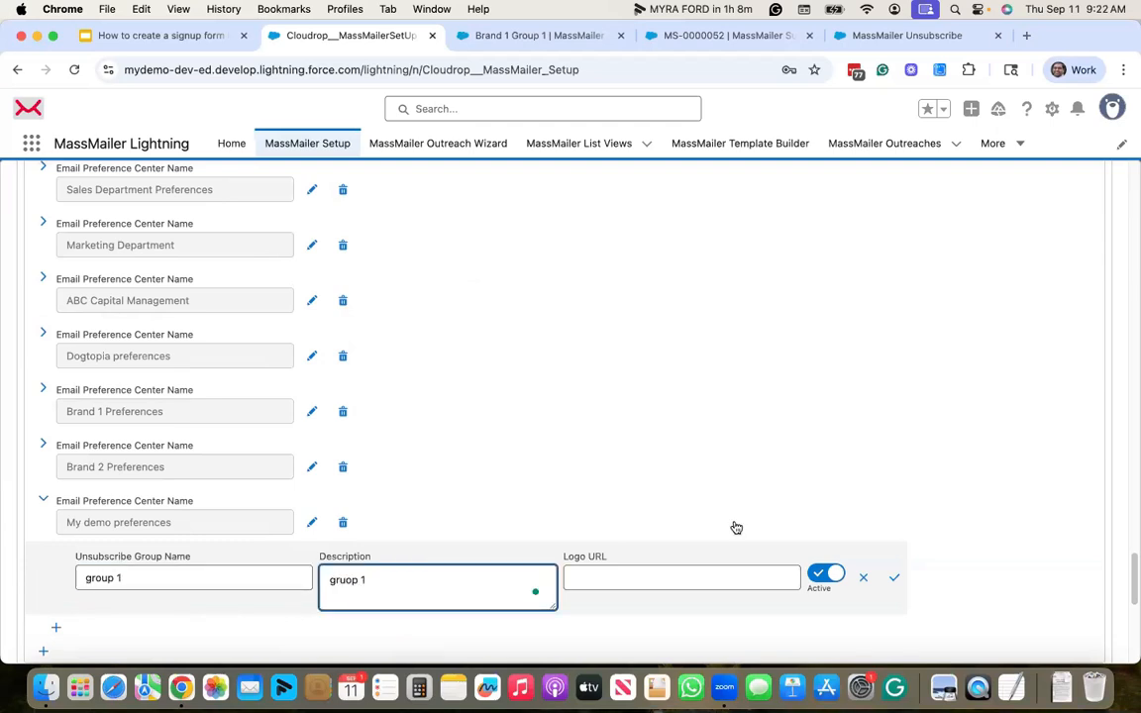
scroll(736, 528, down, 2)
click(893, 466)
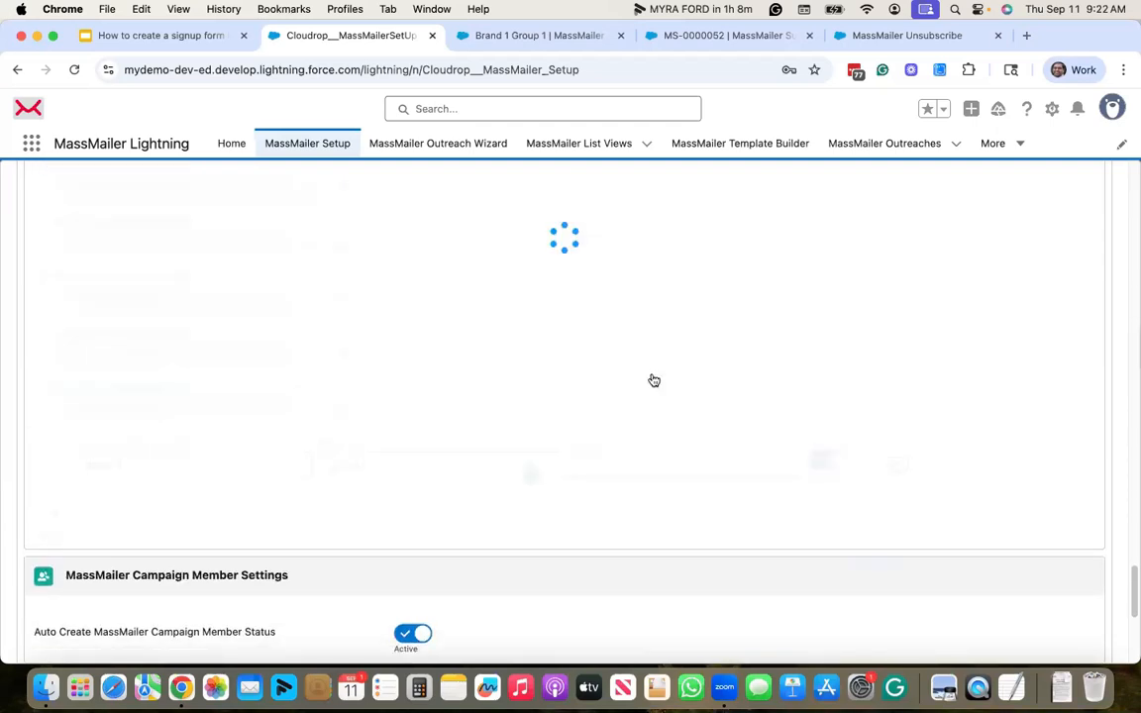
- Add a second unsubscribe group 'group 2' with description 'group 2'
click(58, 536)
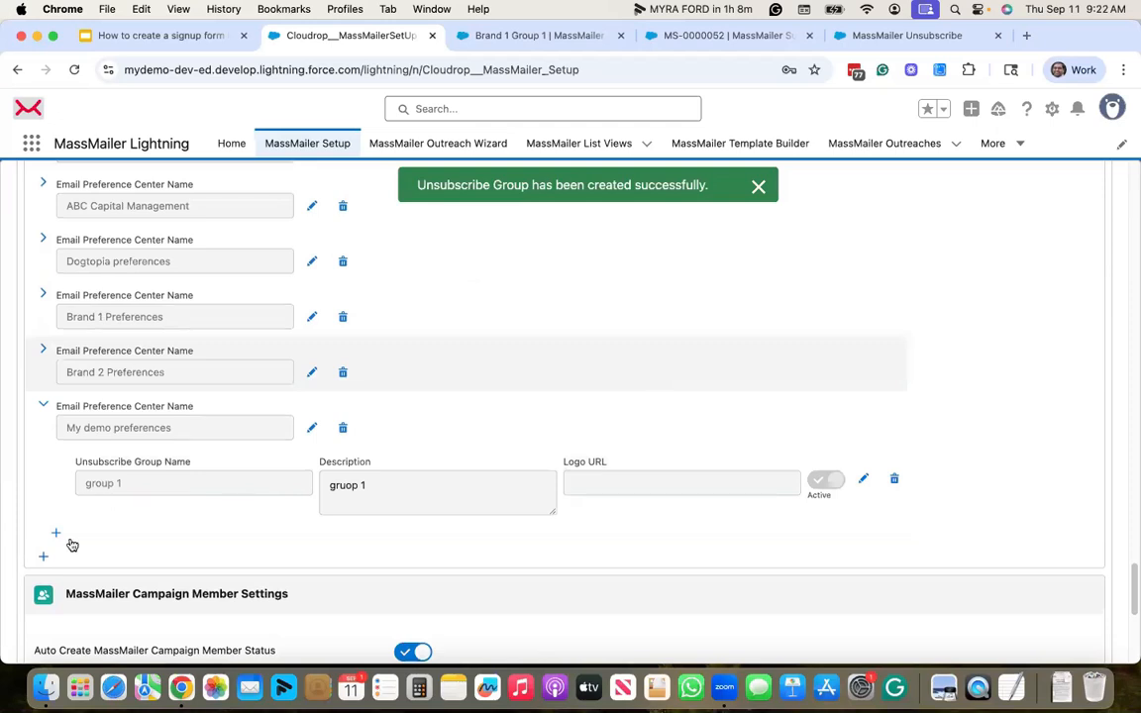
click(161, 550)
text(gruo)
key(BackSpace)
key(BackSpace)
text(oup 2)
key(Tab)
text(group)
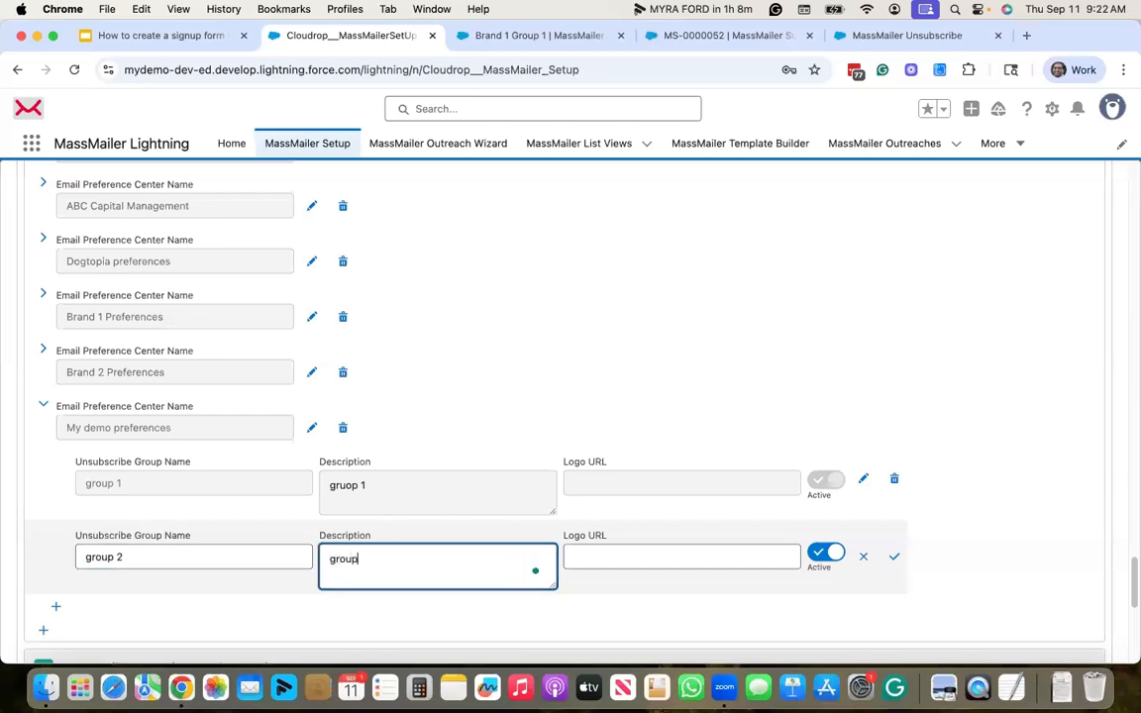
text( 2)
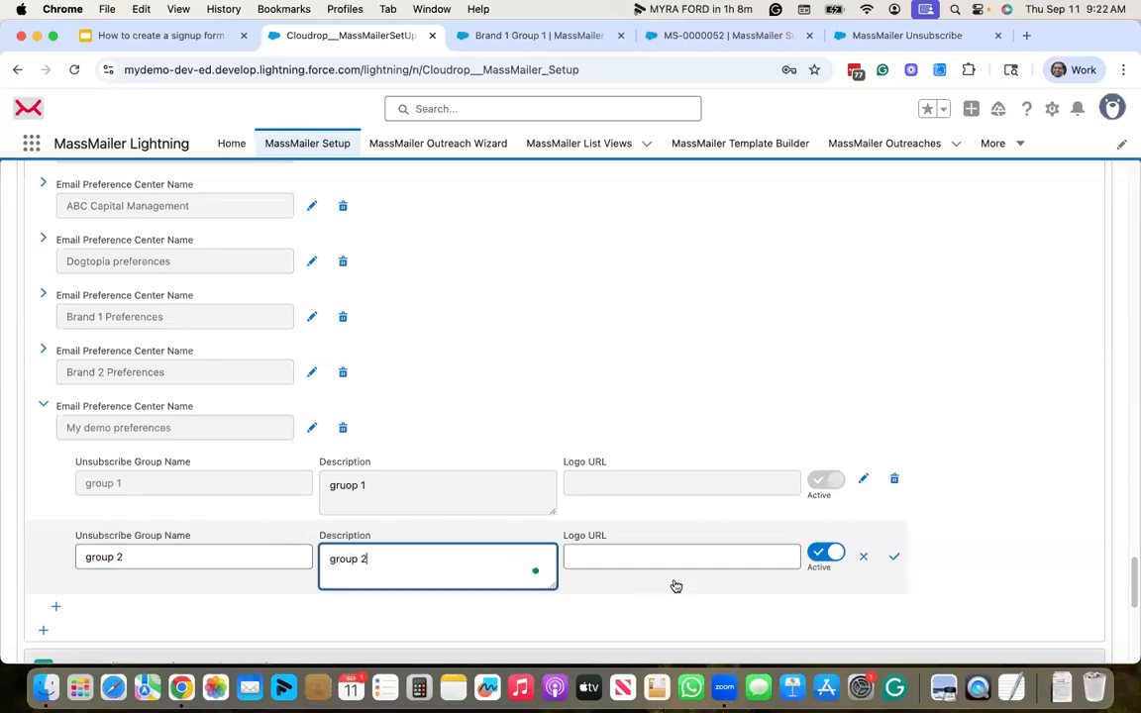
click(895, 558)
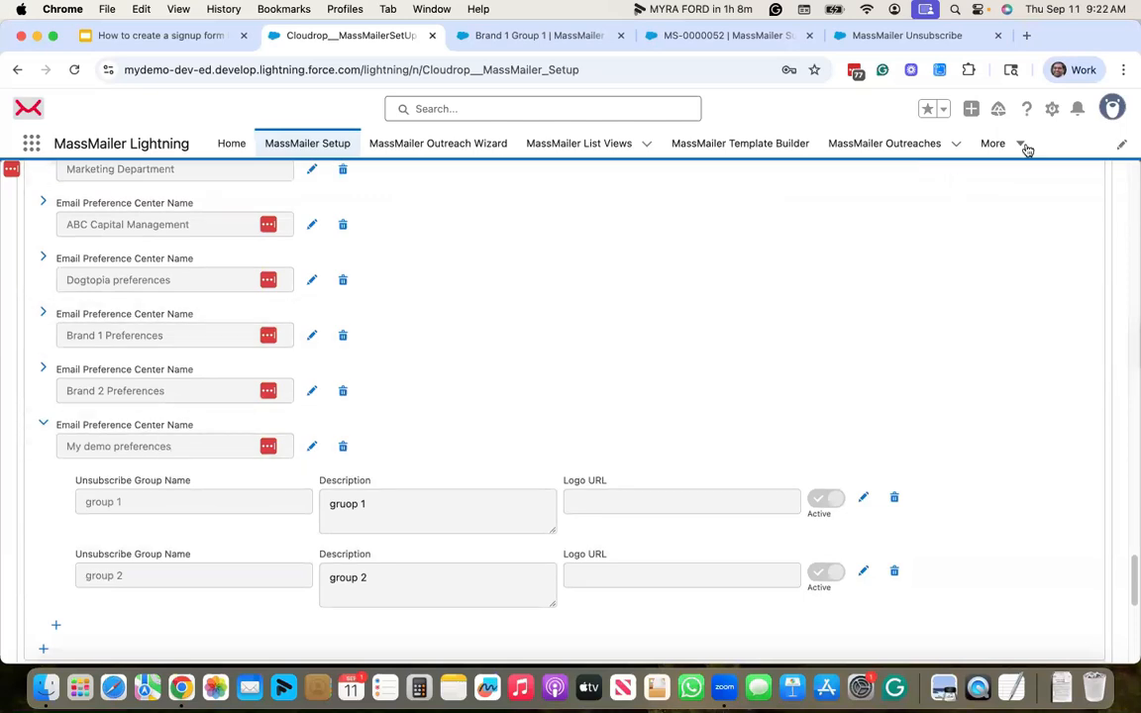
- List all MassMailer Unsubscribe Groups and copy group 1's Group Id 91277
click(1020, 146)
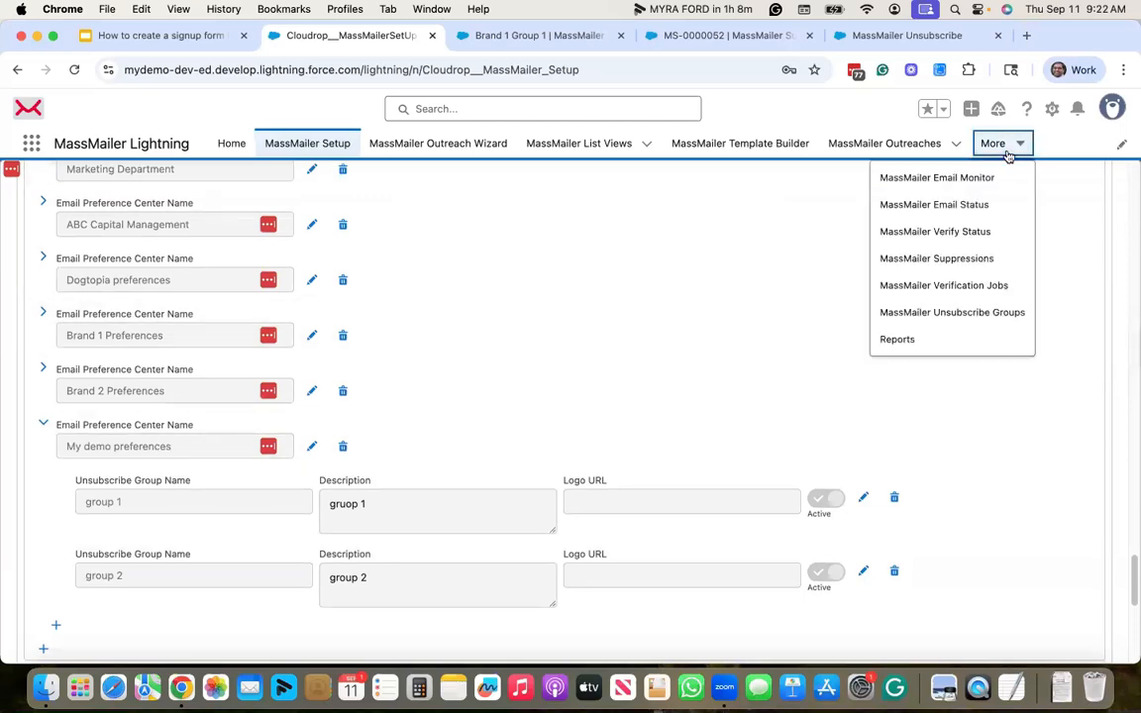
click(941, 316)
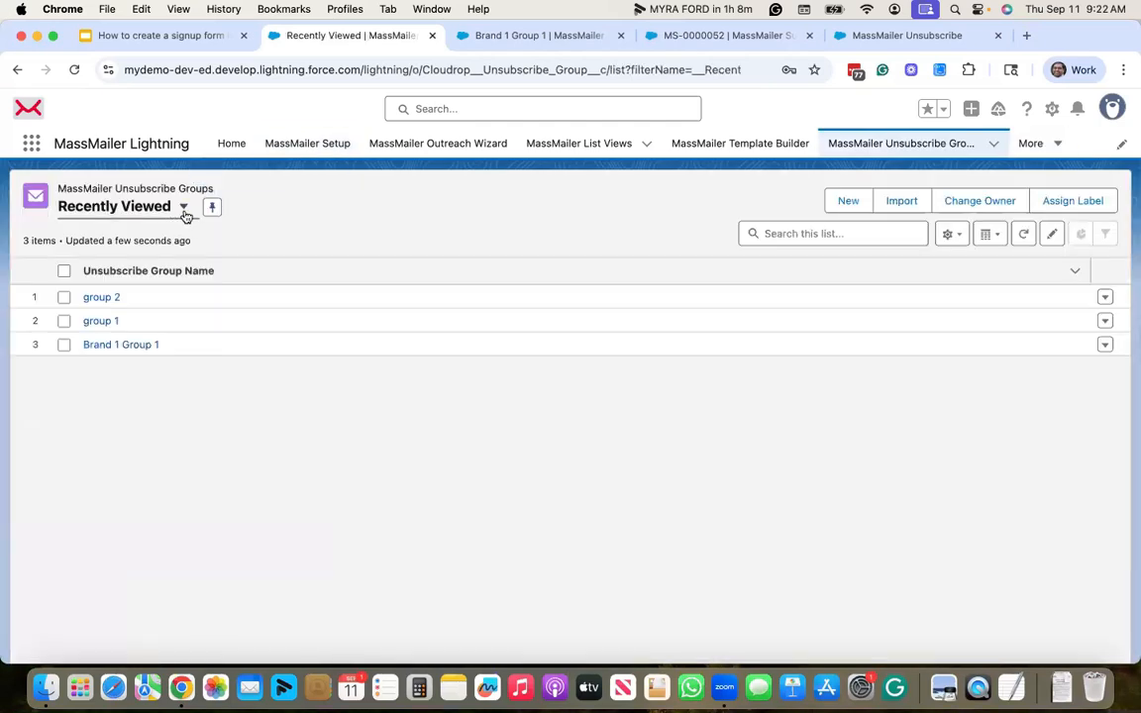
click(139, 208)
click(127, 308)
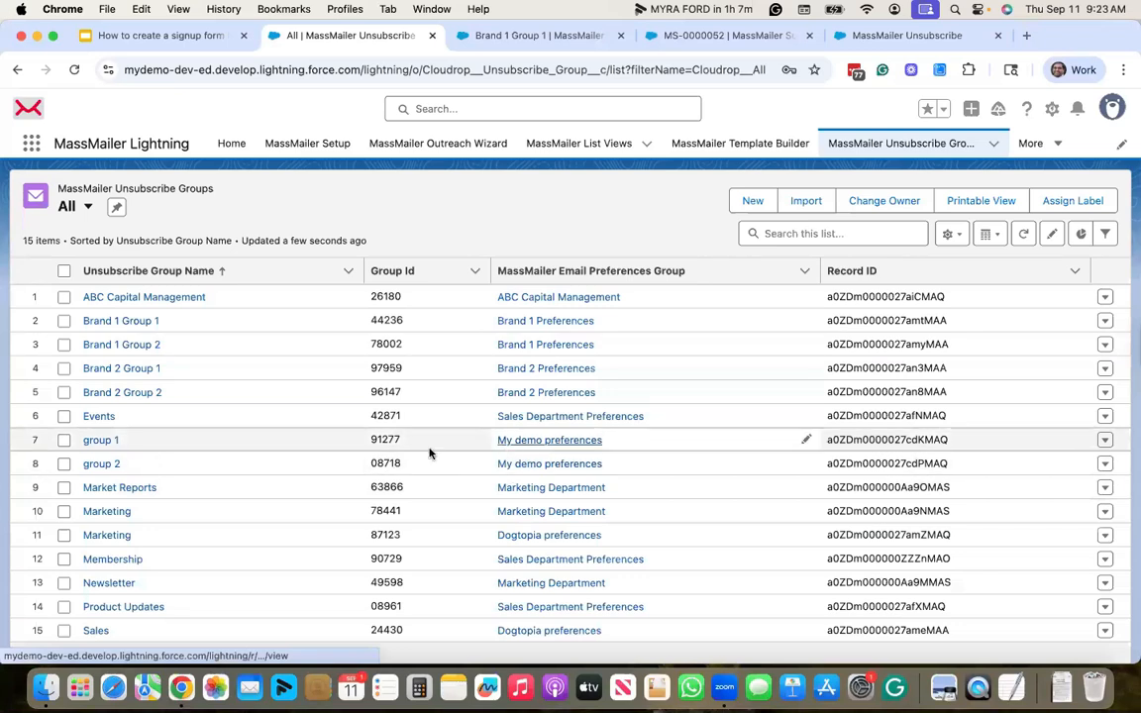
drag(409, 441, 370, 440)
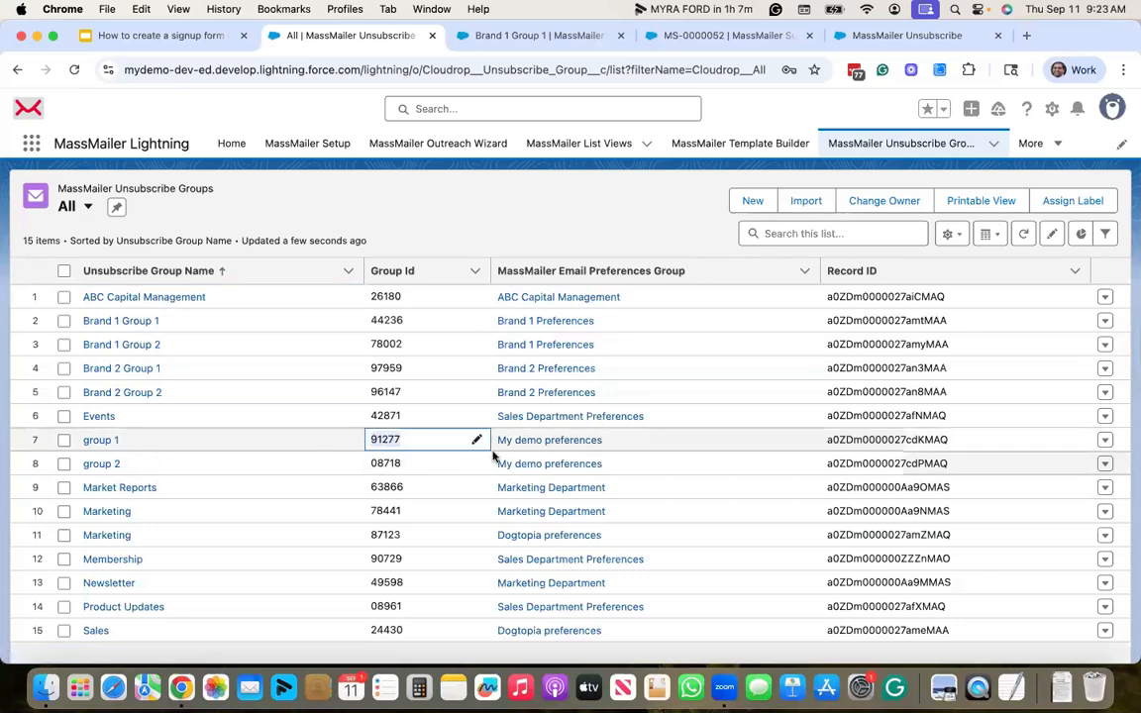
key(super+c)
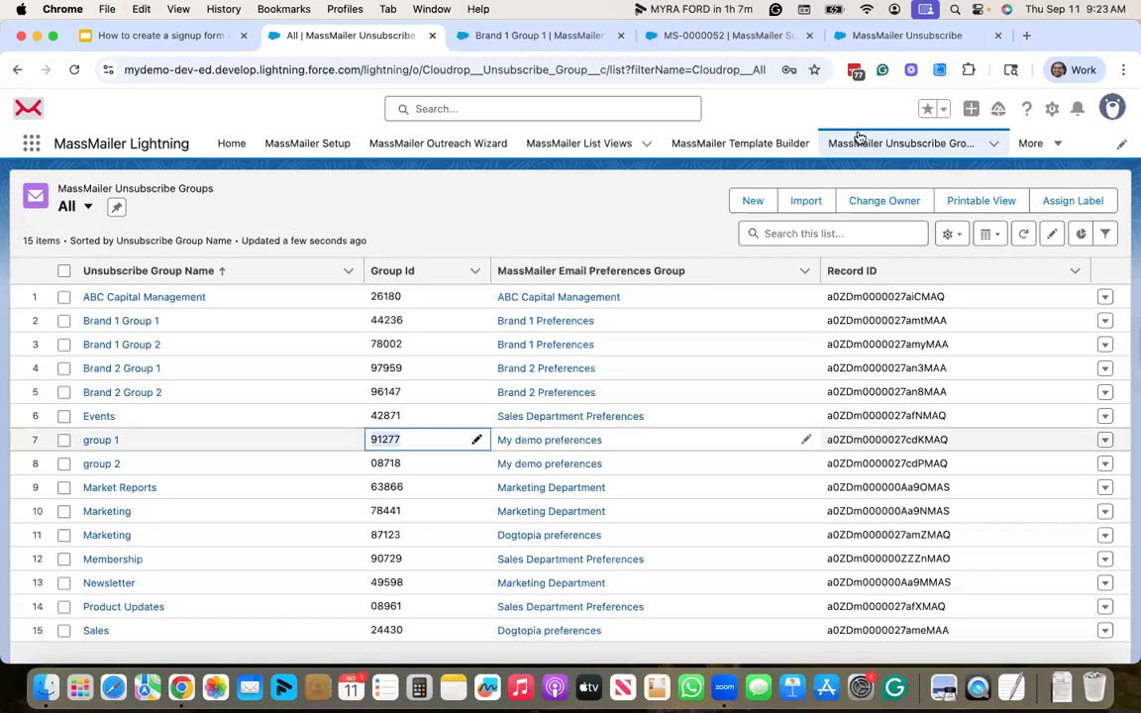
- Replace the signup URL's group id with 91277 and load the group 1 form
click(907, 36)
click(631, 63)
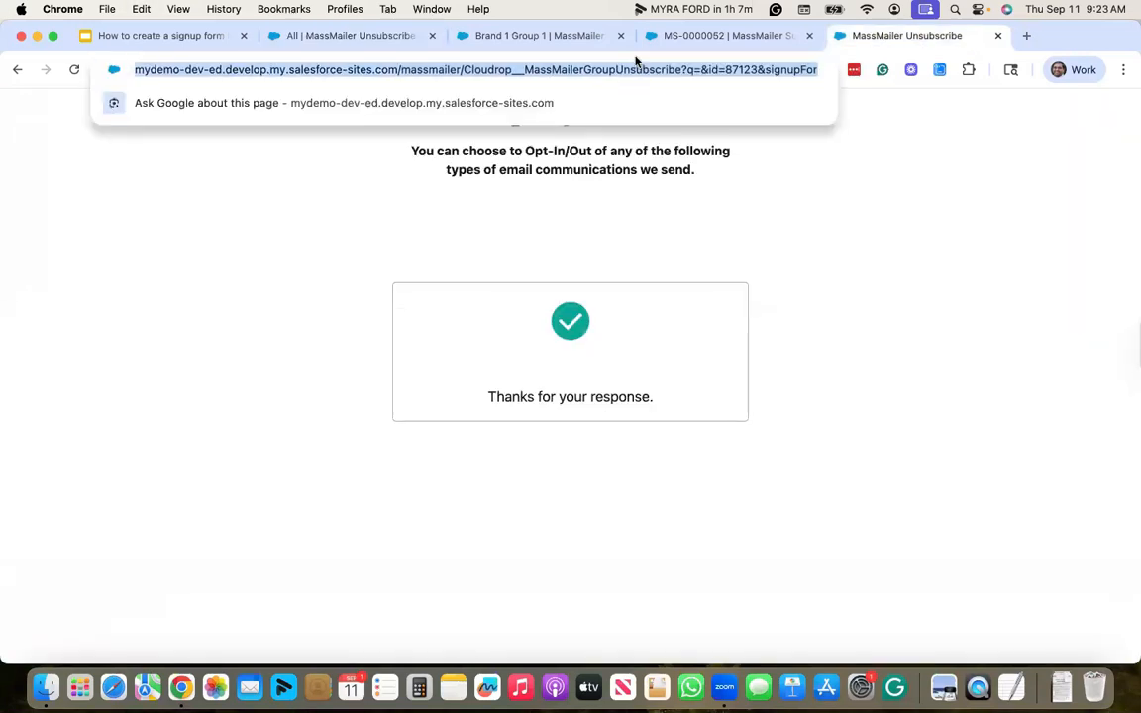
double_click(737, 66)
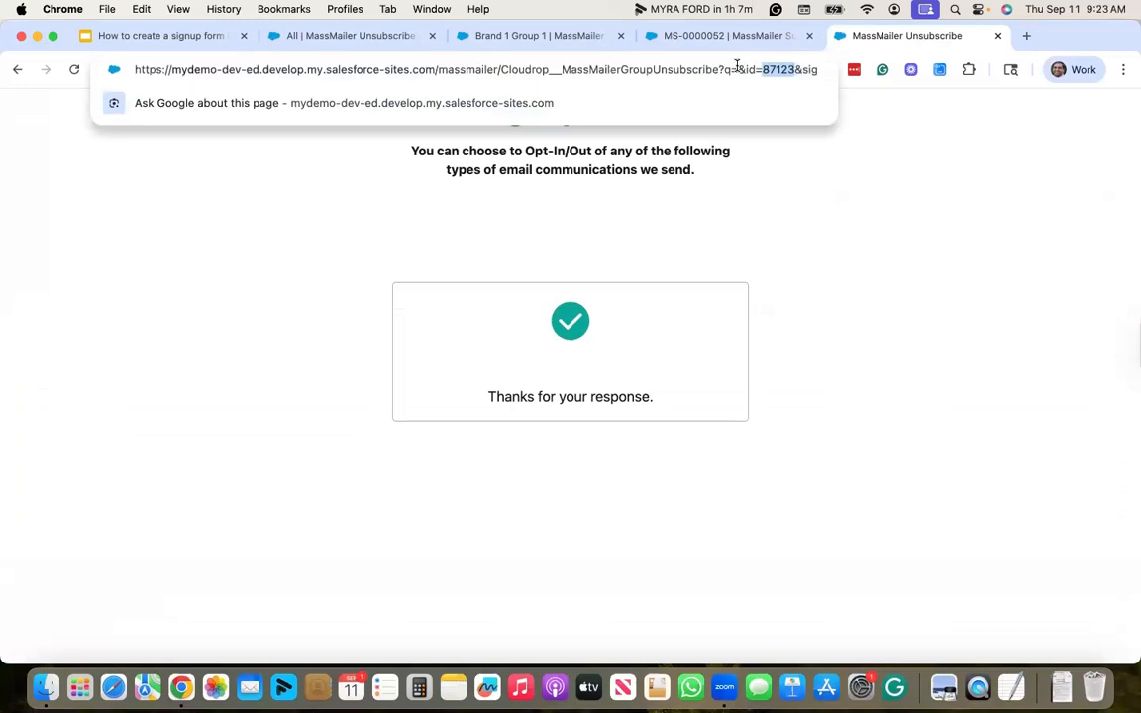
text(91277)
key(Return)
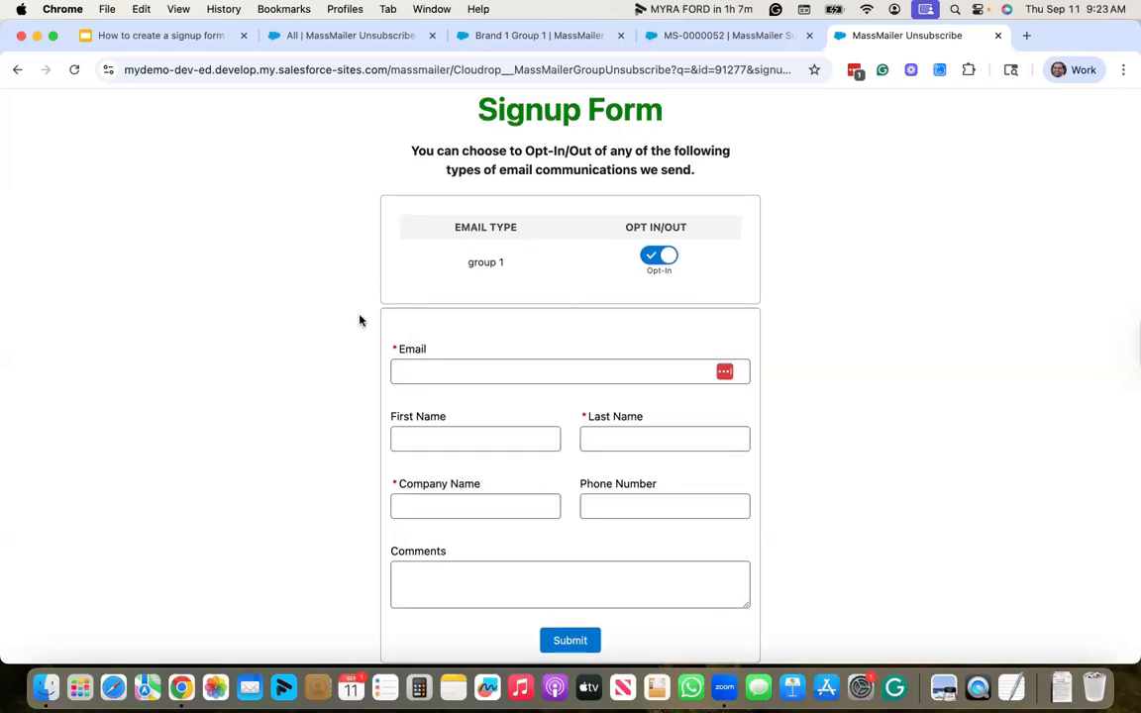
- Look over the loaded group 1 form, then go back to the 'Signup form URLs' slide
scroll(269, 306, down, 1)
scroll(268, 307, up, 1)
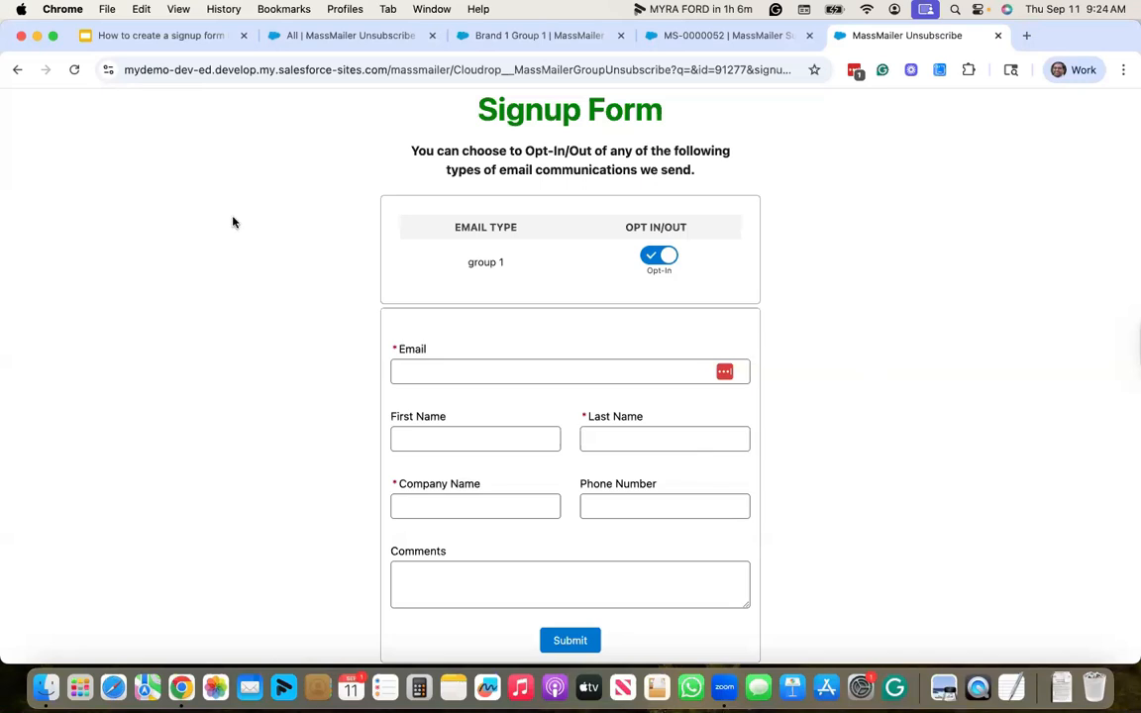
click(161, 38)
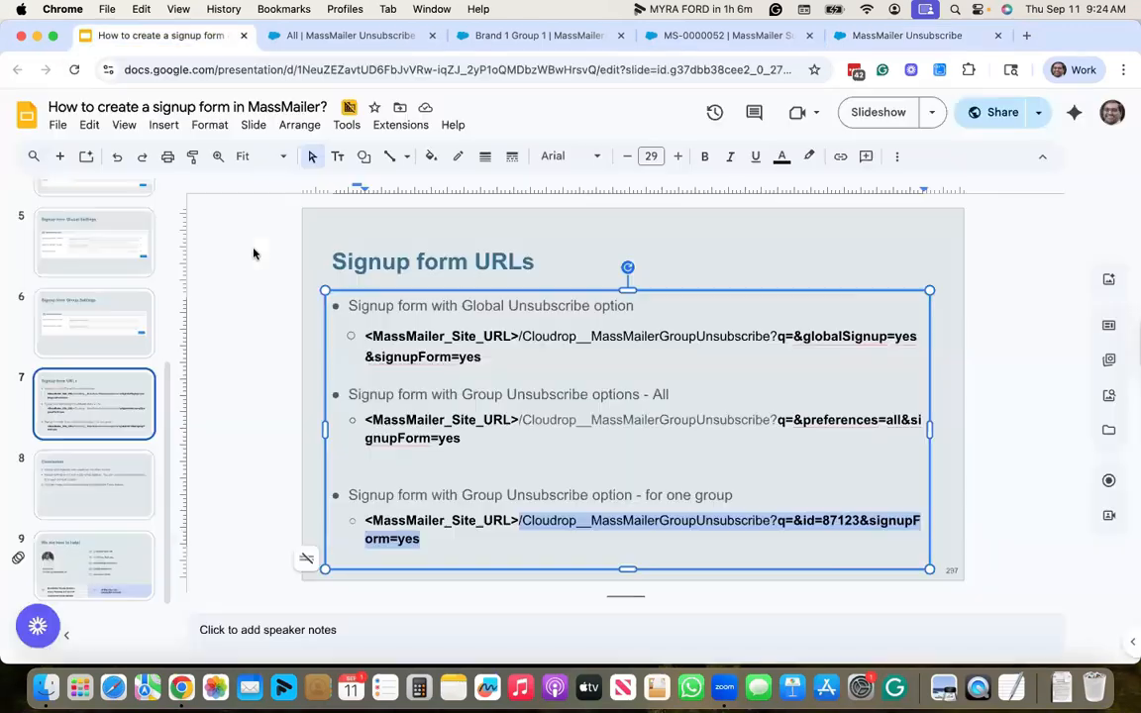
click(234, 264)
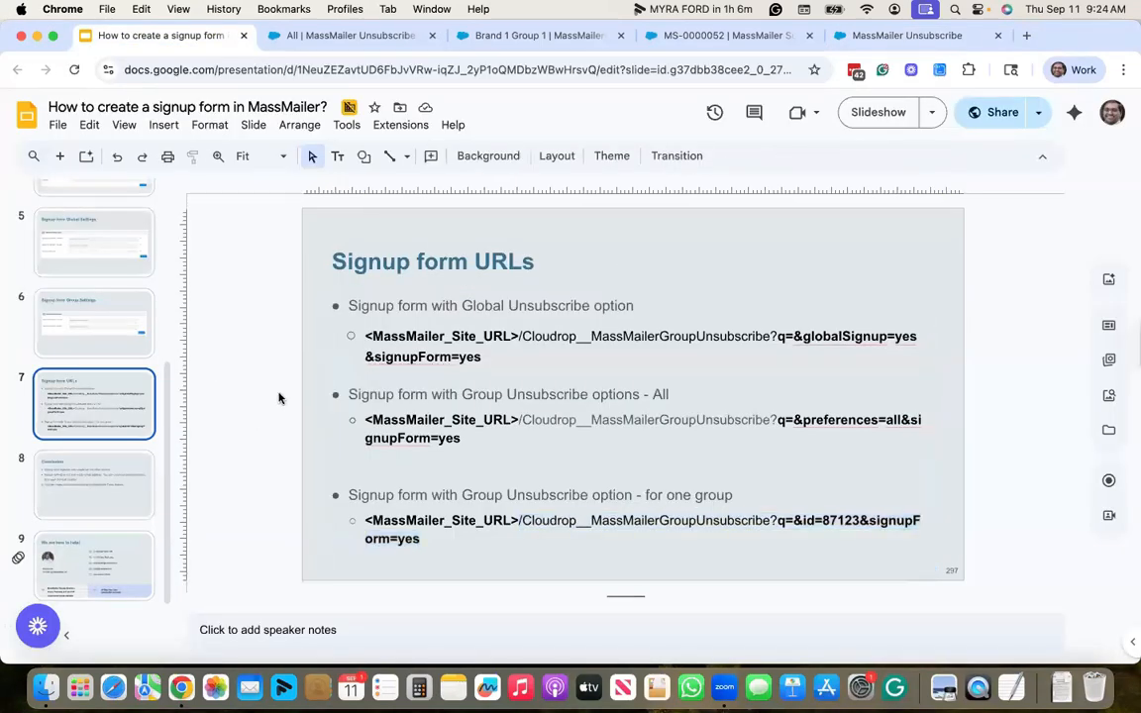